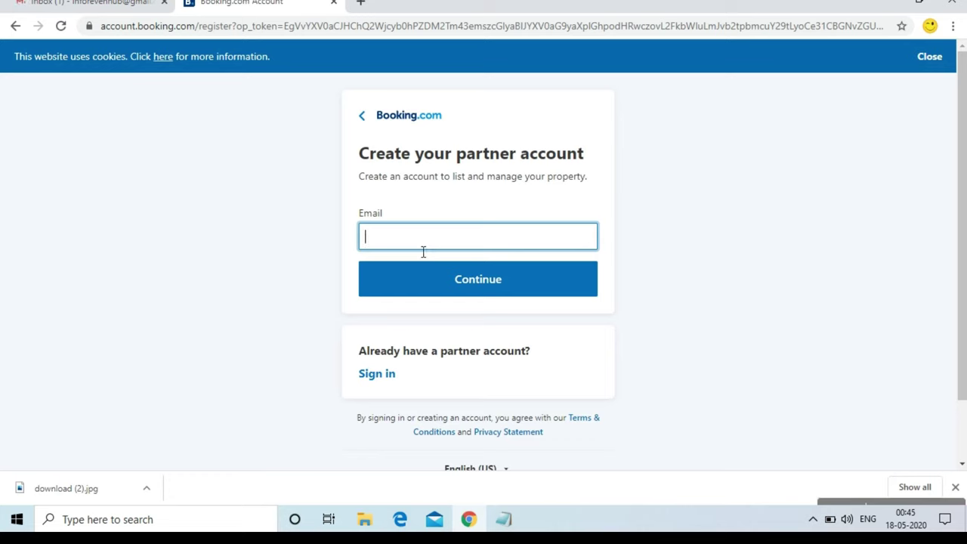
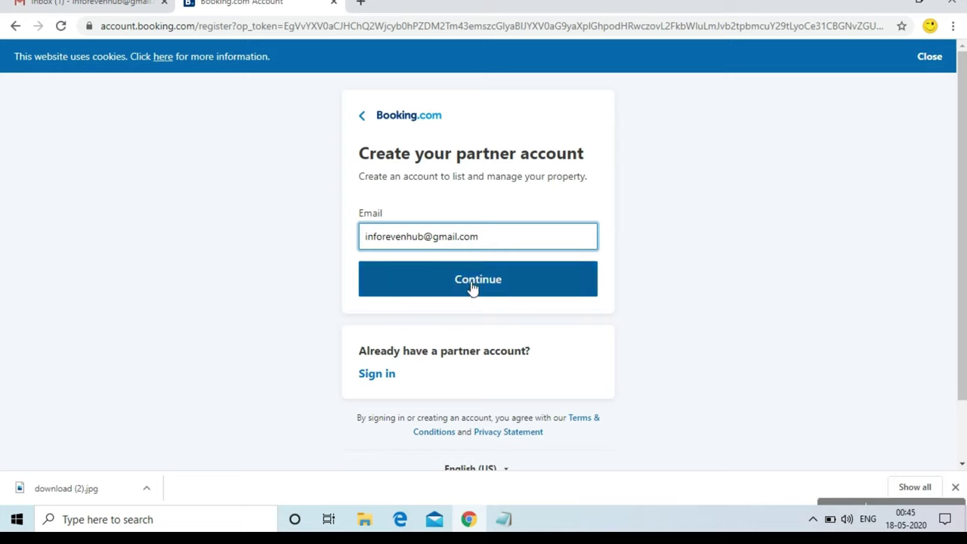
Enter the partner email address, fill the name from autofill and add the phone number
left_click(471, 288)
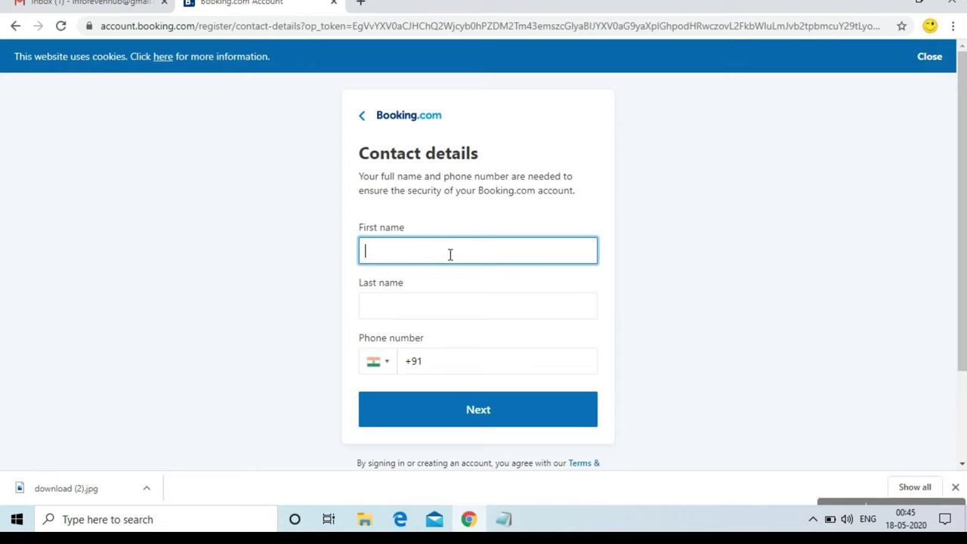
type("vijay")
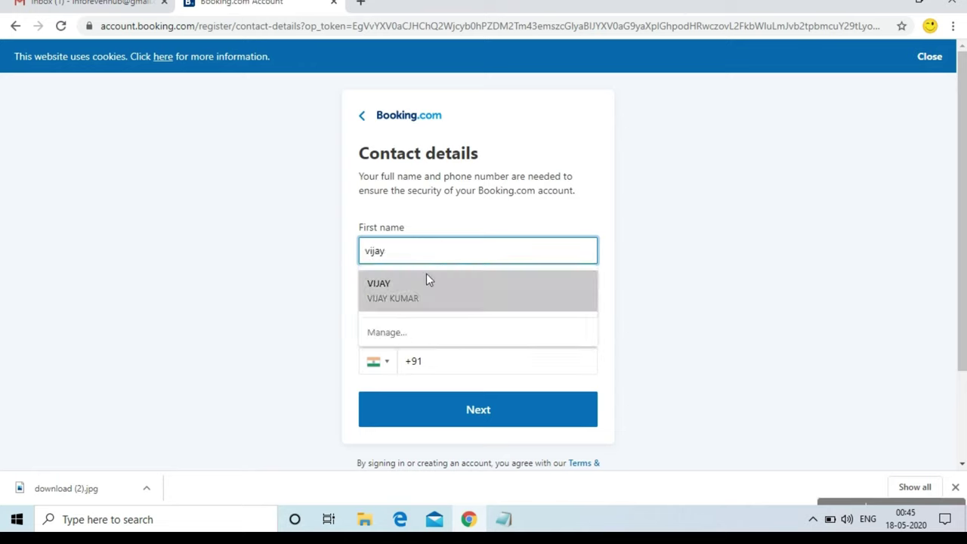
left_click(412, 301)
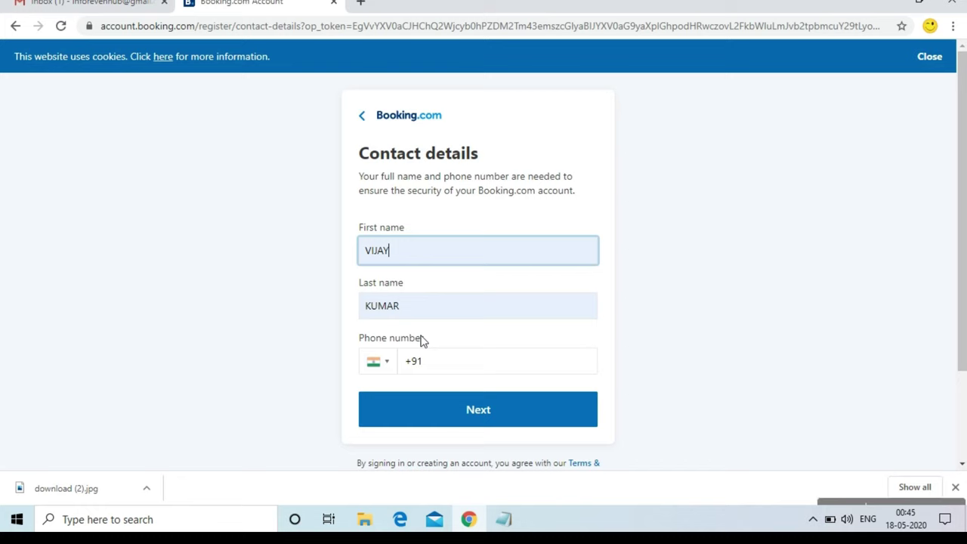
left_click(442, 375)
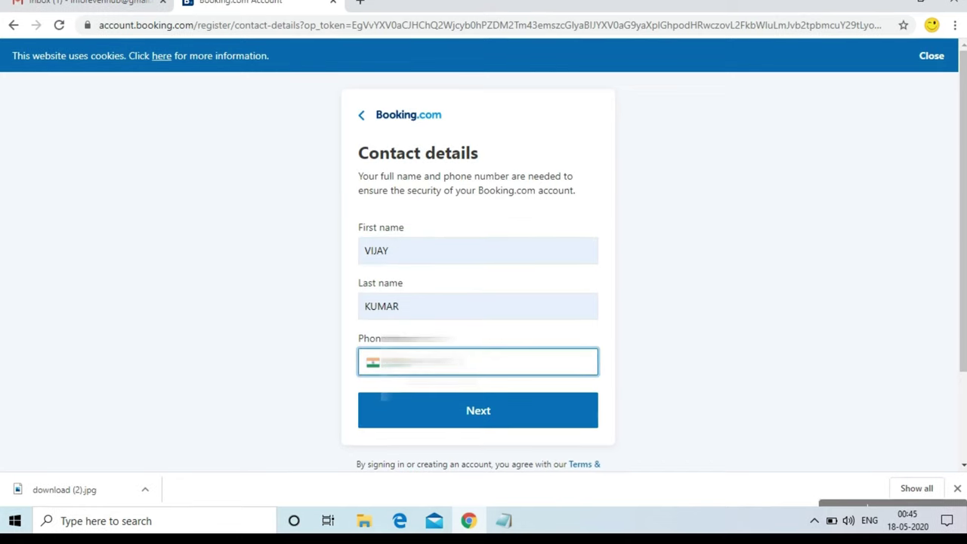
type("987")
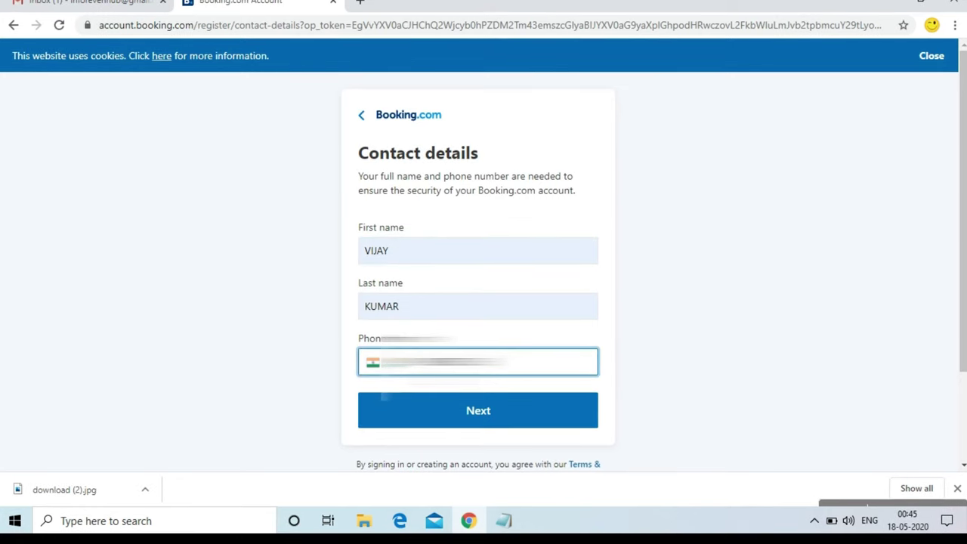
left_click(483, 425)
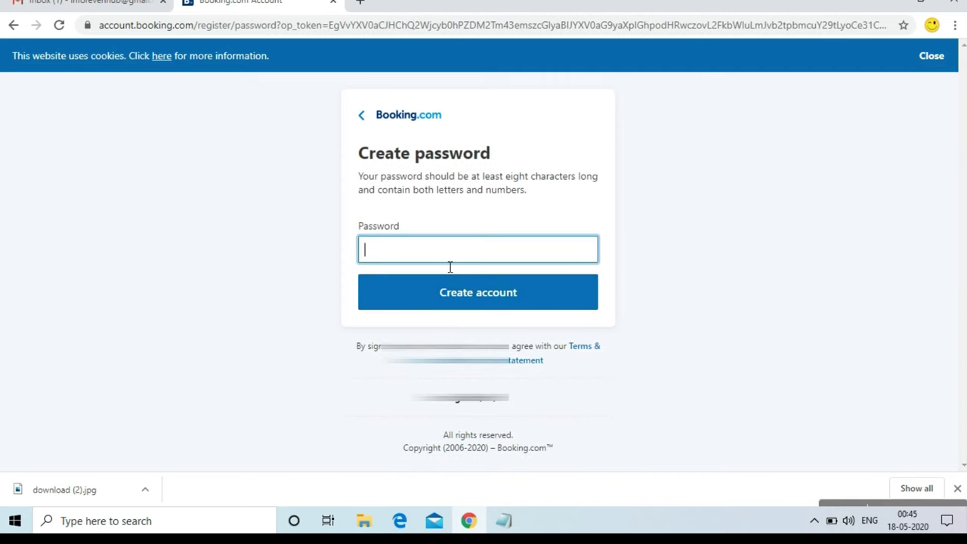
Set the account password, re-entering it, and create the partner account
type("•••••••••")
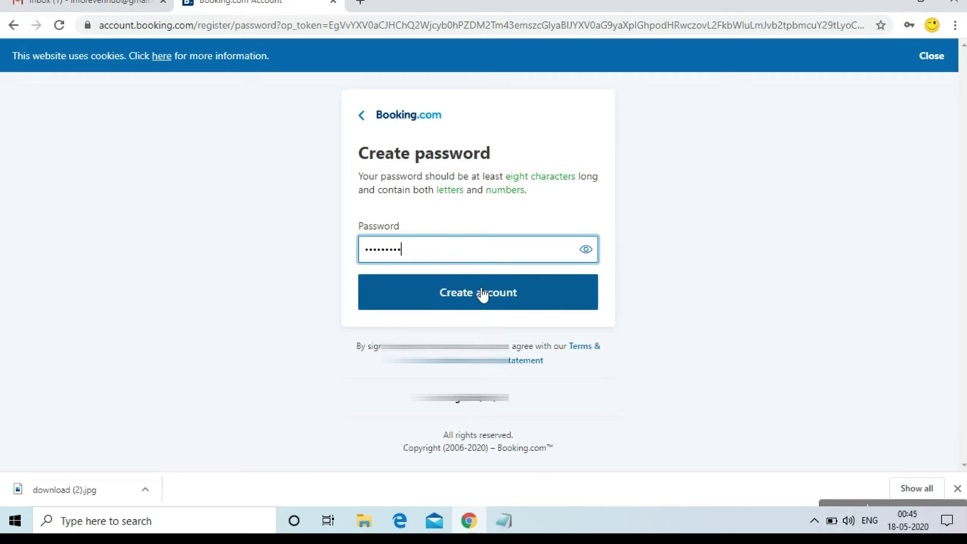
left_click(479, 292)
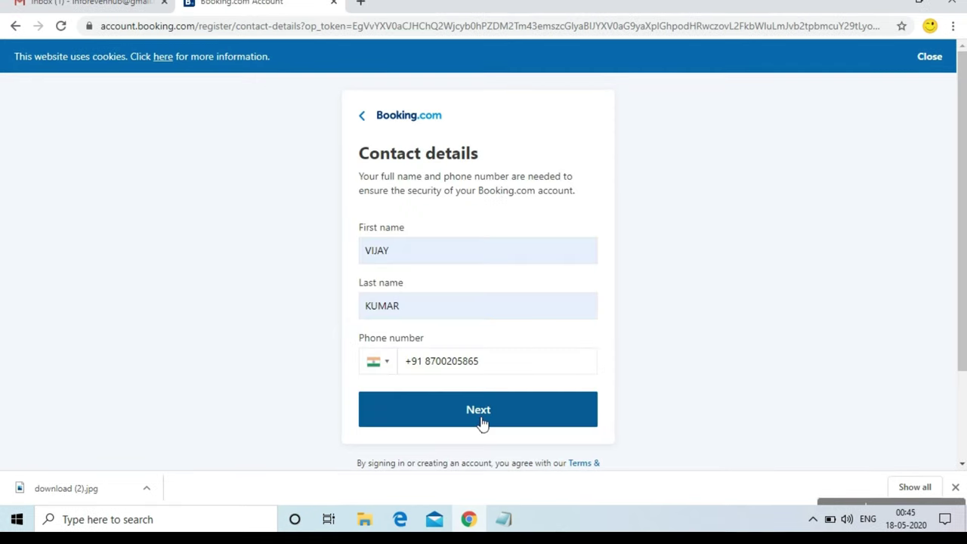
left_click(481, 421)
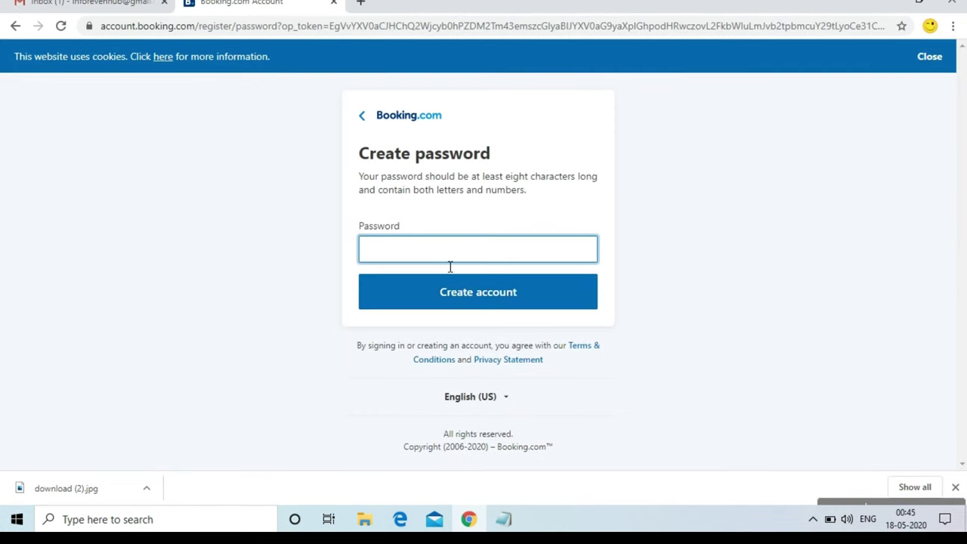
type("********")
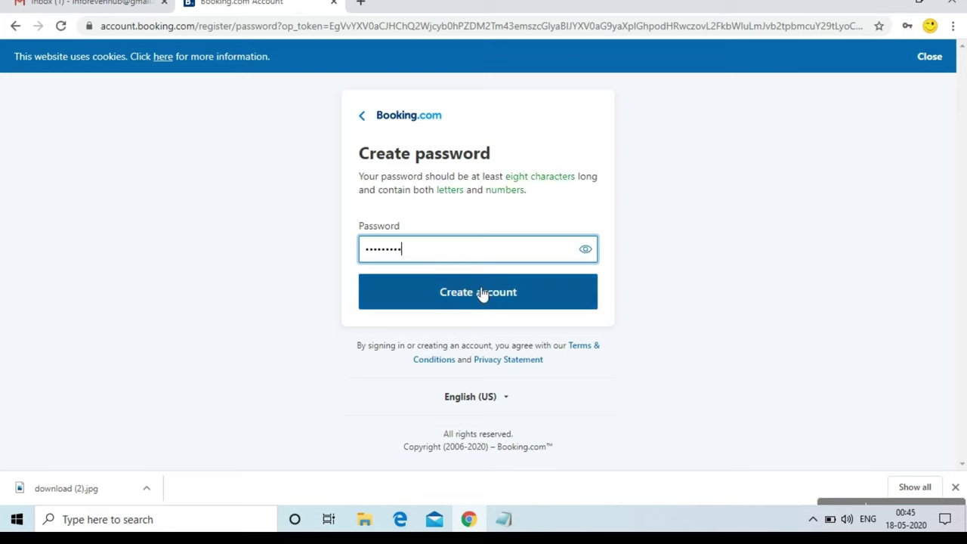
left_click(482, 295)
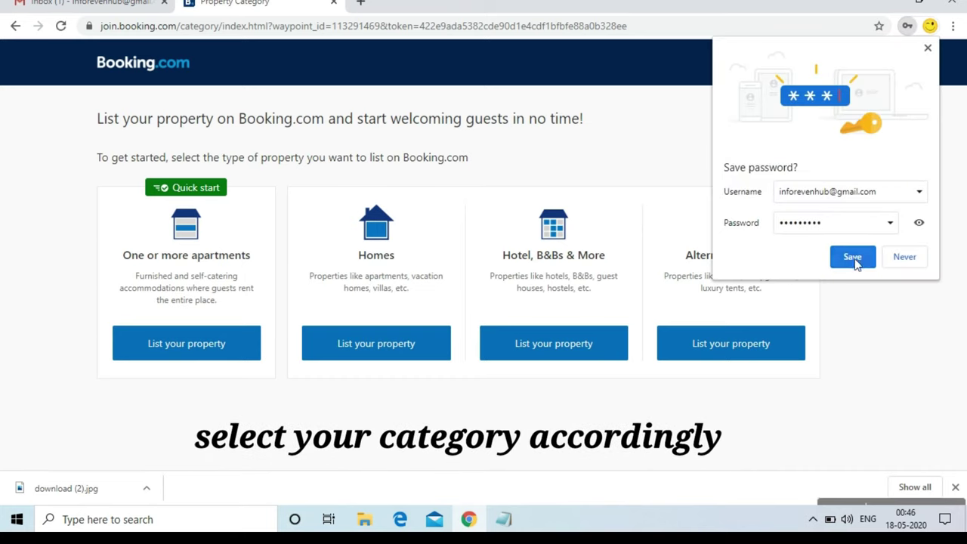
Decline saving the password and choose Hotel as the property category
left_click(902, 257)
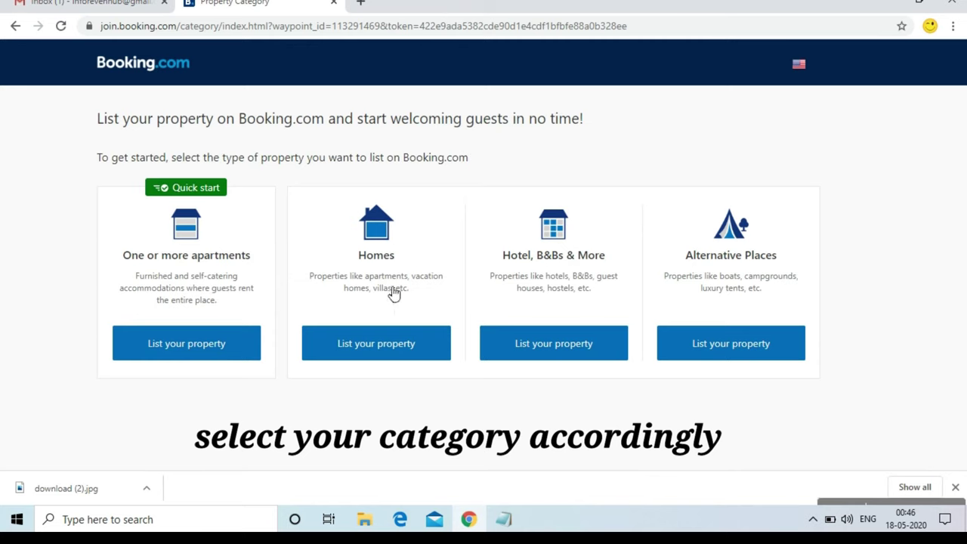
left_click(559, 346)
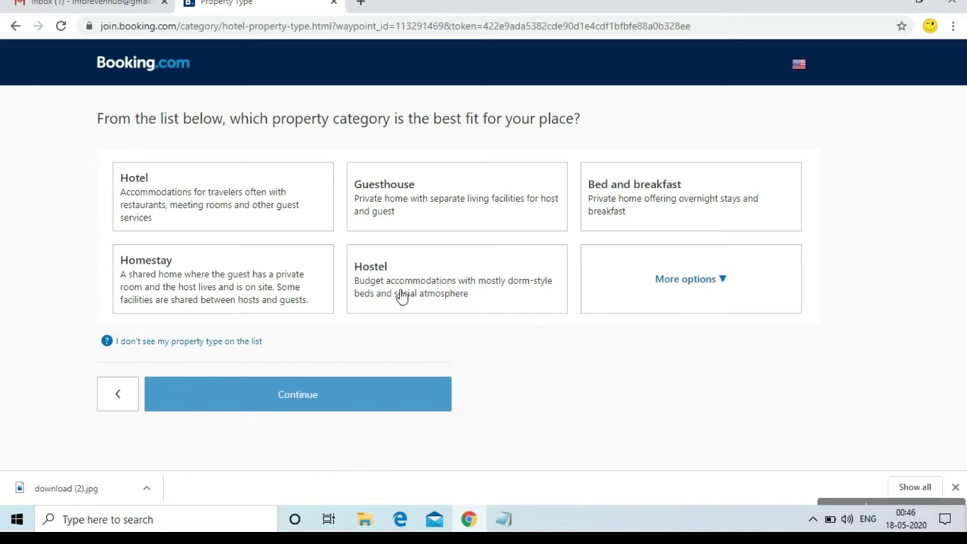
left_click(247, 204)
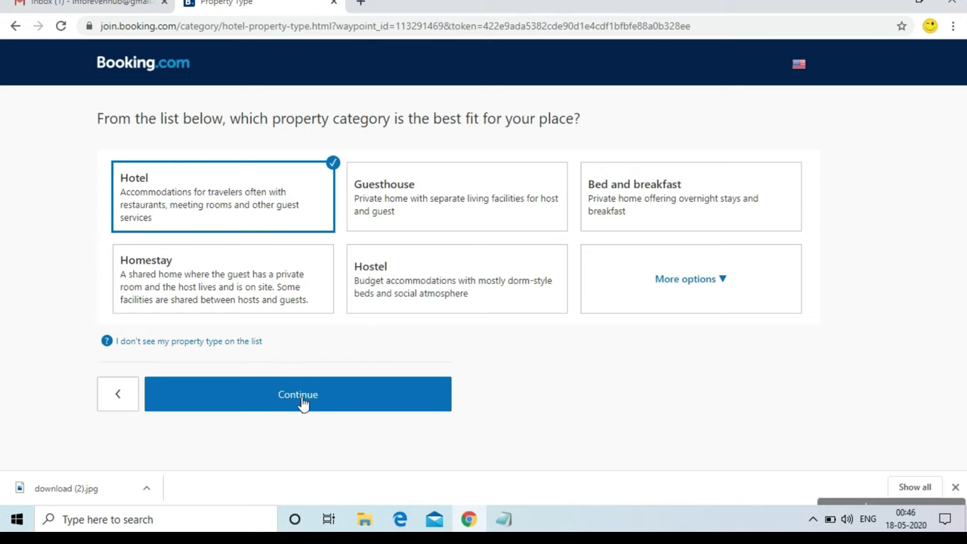
left_click(299, 399)
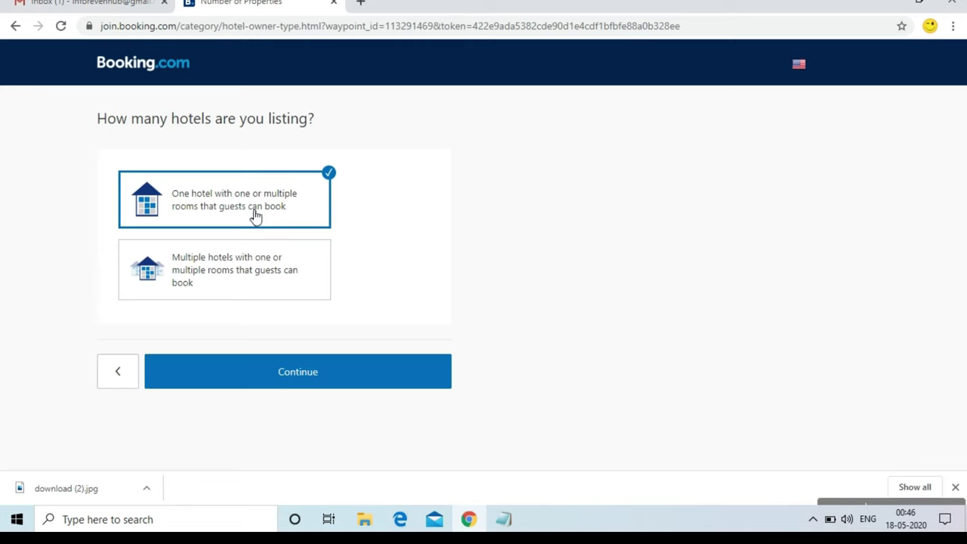
Confirm a single hotel listing that is not on other websites
left_click(310, 375)
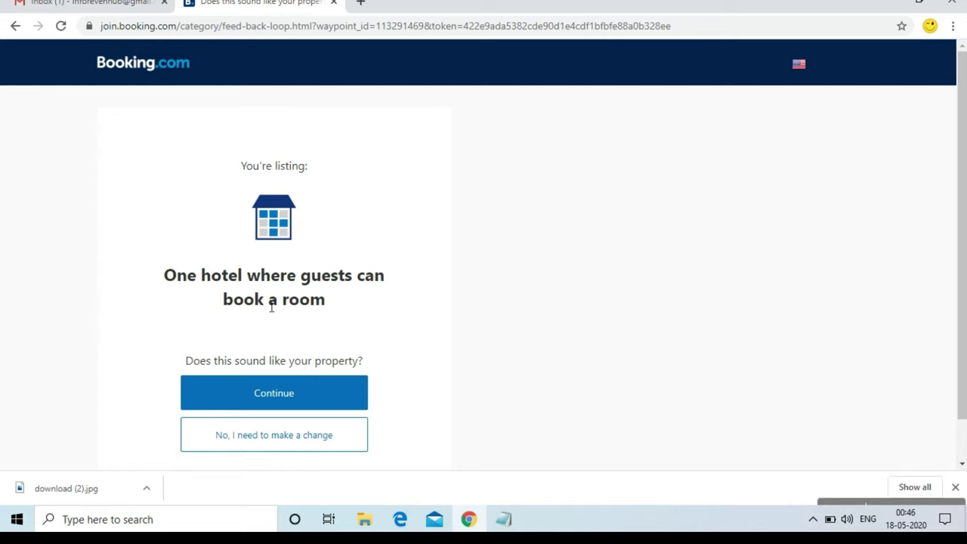
left_click(298, 393)
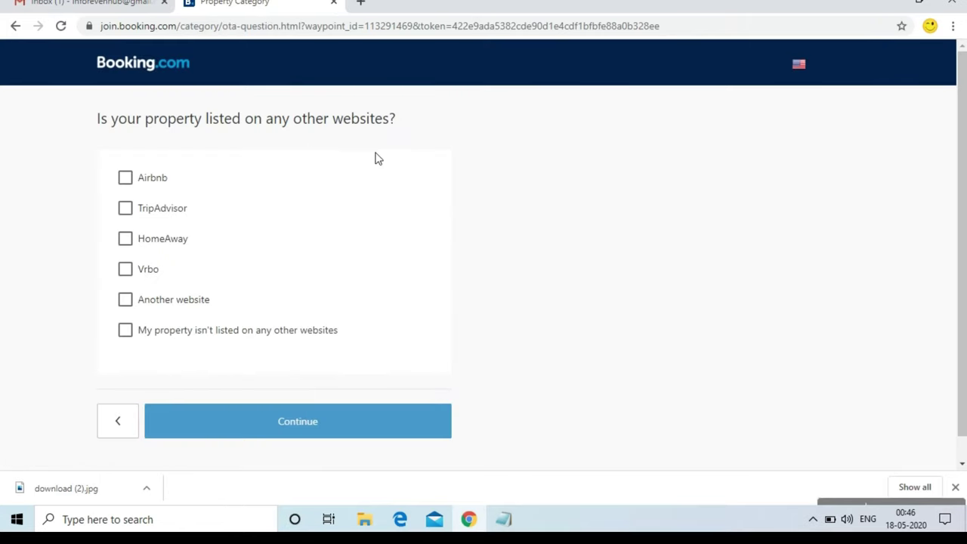
left_click(194, 338)
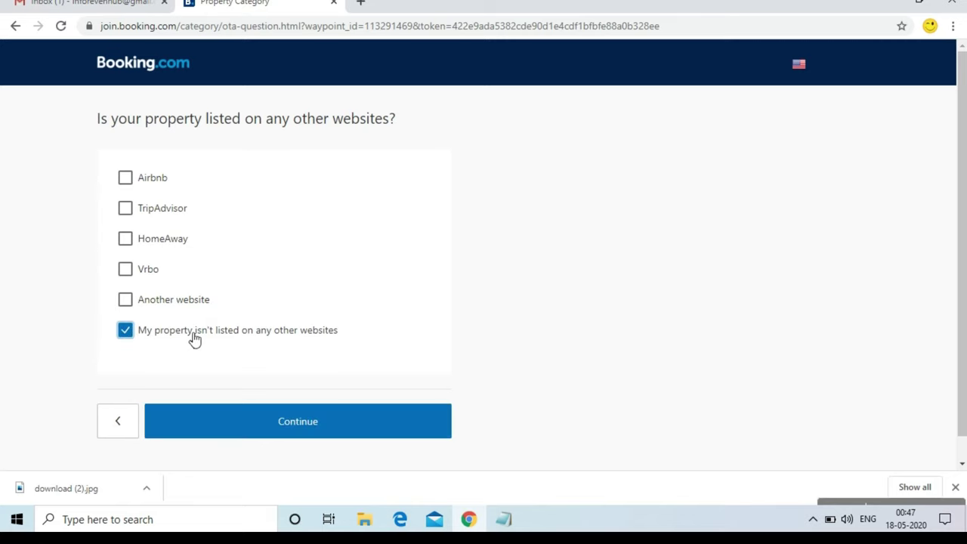
left_click(311, 428)
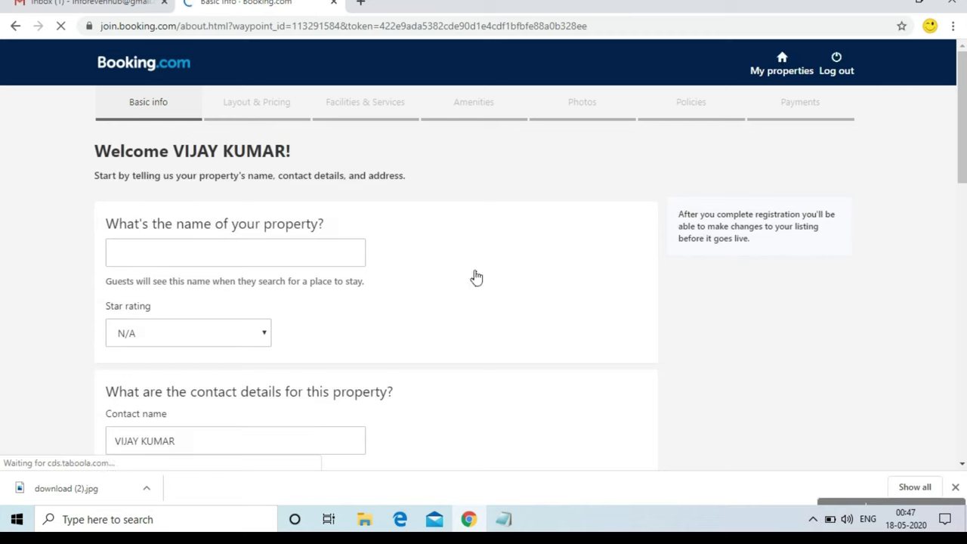
Enter the property name and give it a 3-star rating
left_click(256, 253)
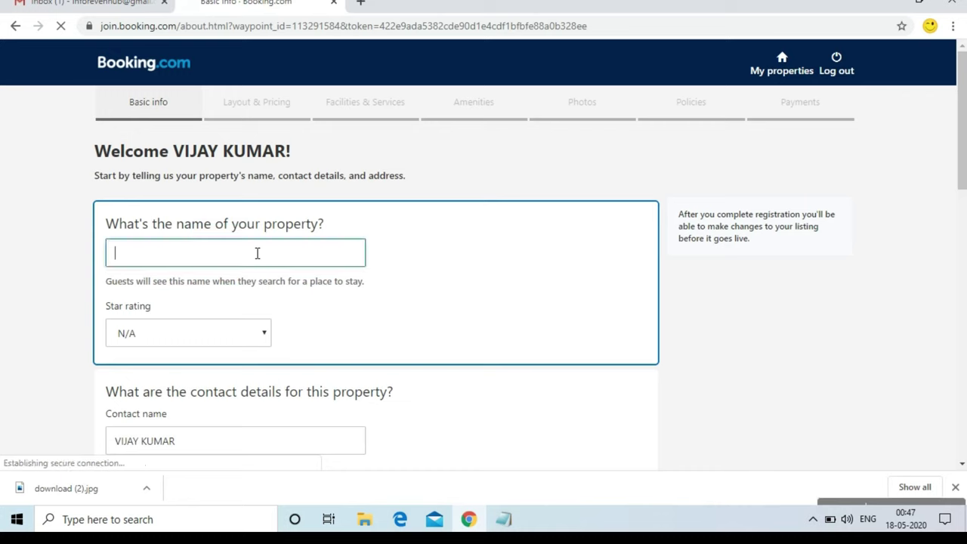
type("sb ")
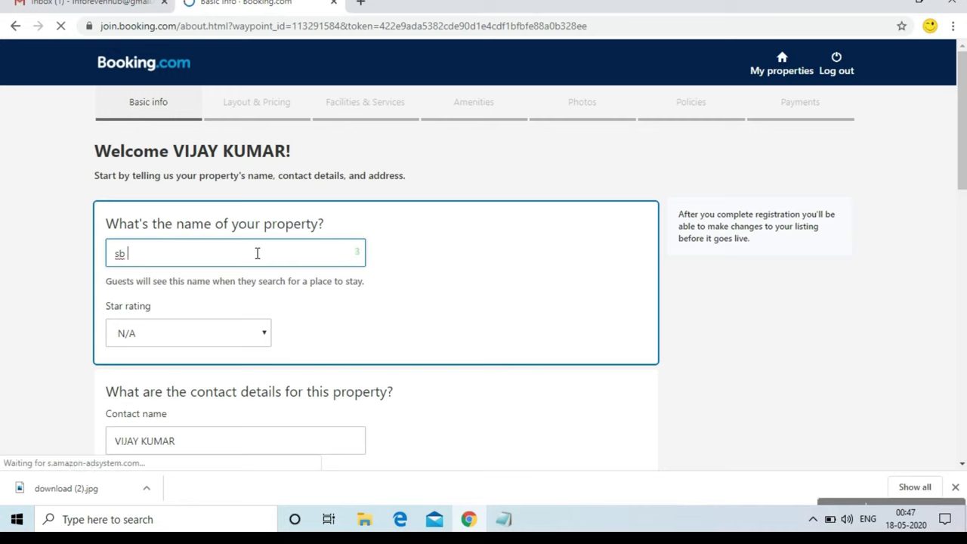
type("inn inter")
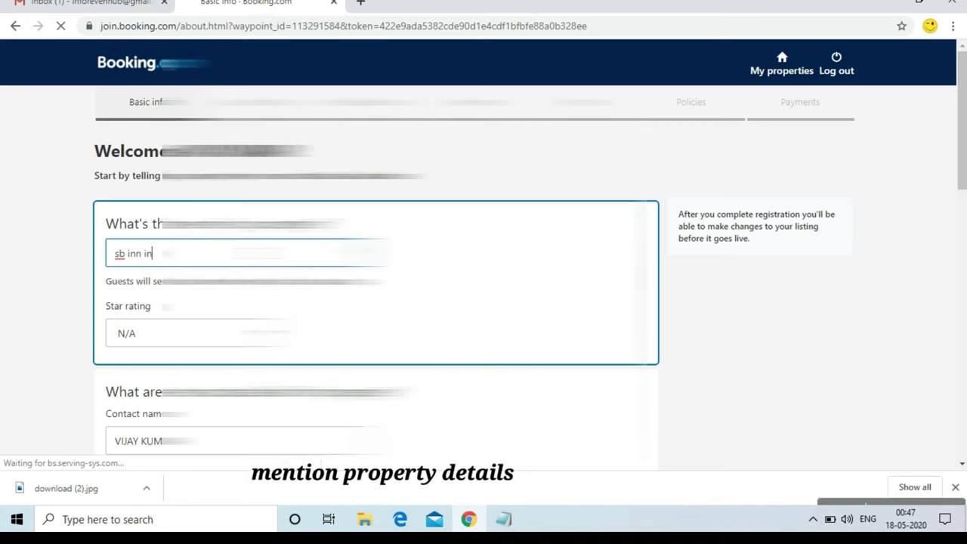
key("BackSpace")
key("BackSpace")
key("BackSpace")
key("BackSpace")
key("BackSpace")
key("BackSpace")
key("BackSpace")
key("BackSpace")
key("BackSpace")
key("BackSpace")
key("BackSpace")
key("BackSpace")
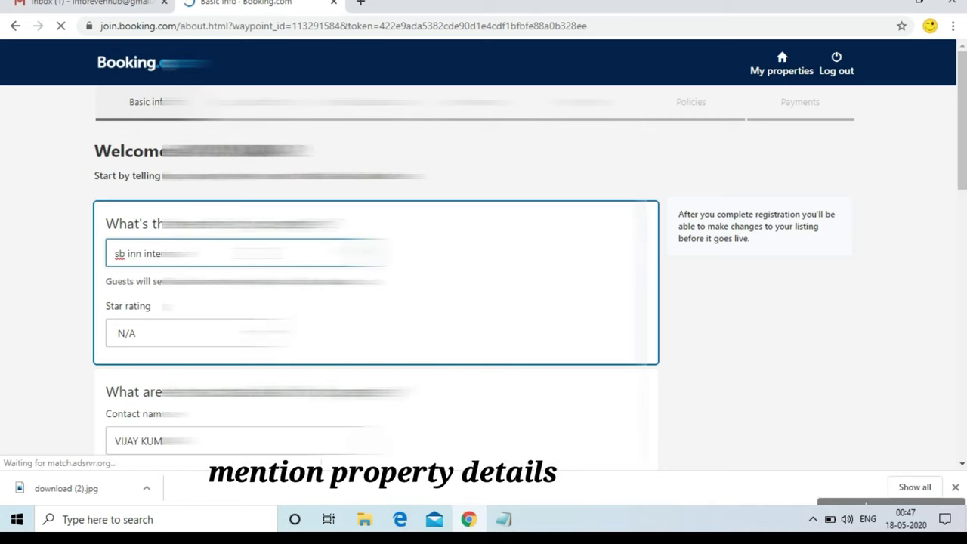
type("htel")
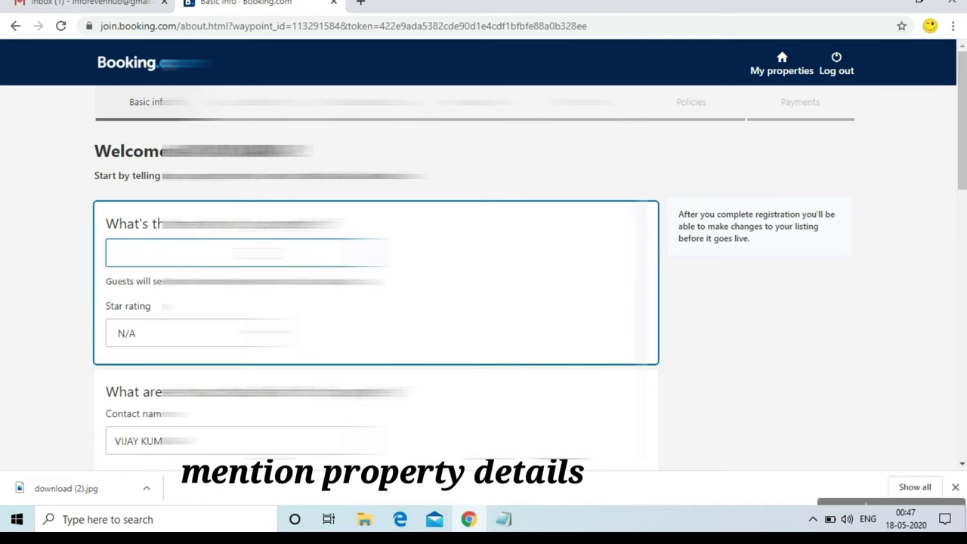
type("sweet hom")
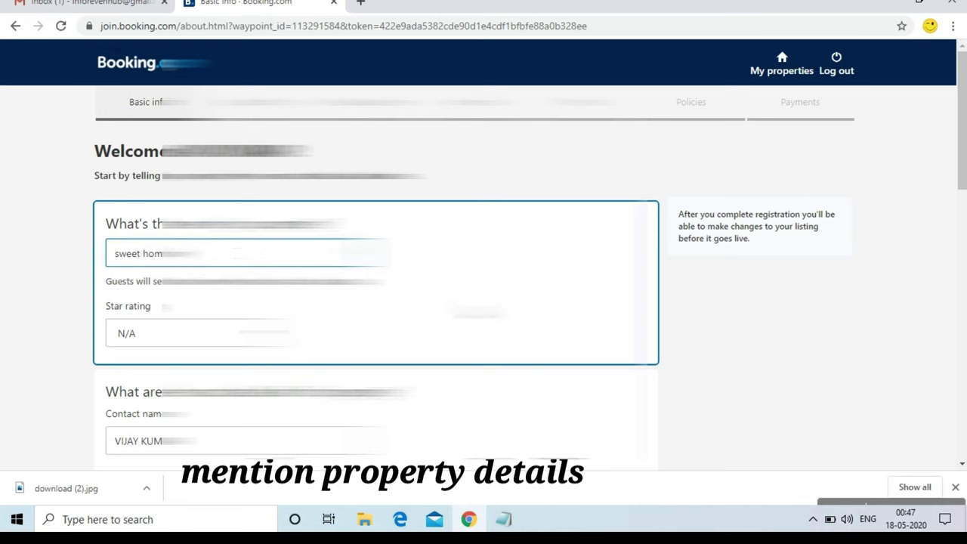
right_click(962, 166)
left_click(962, 166)
left_click_drag(962, 167, 962, 197)
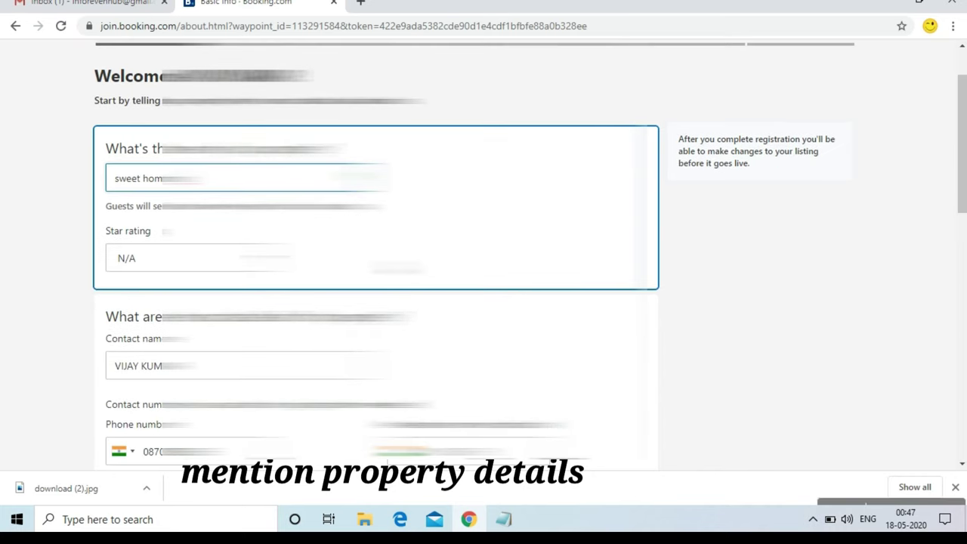
left_click(199, 258)
key("3")
key("Return")
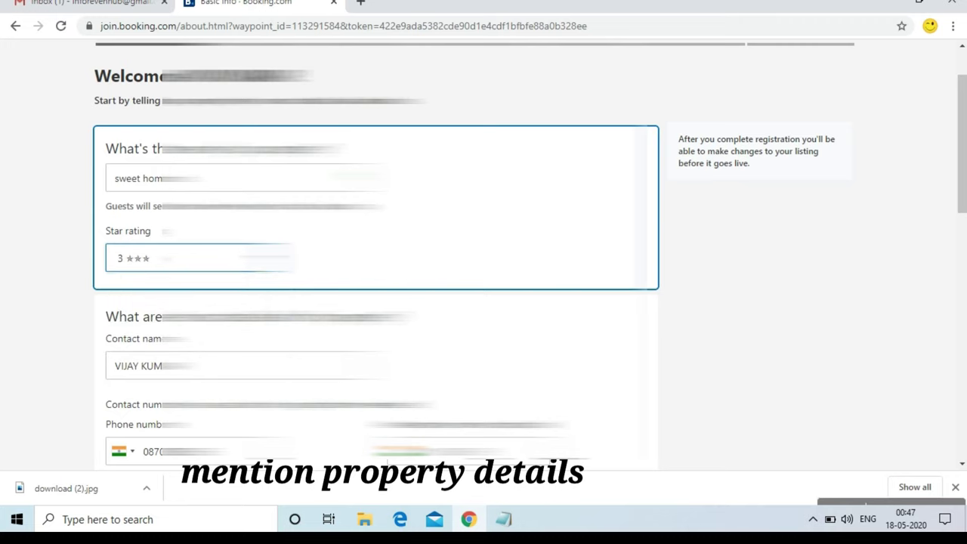
left_click_drag(964, 191, 964, 280)
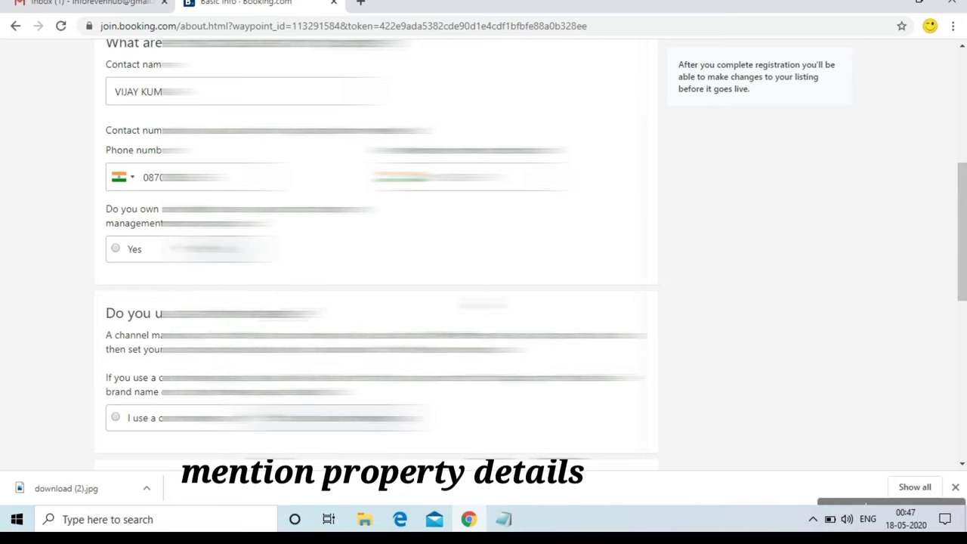
left_click_drag(965, 234, 958, 347)
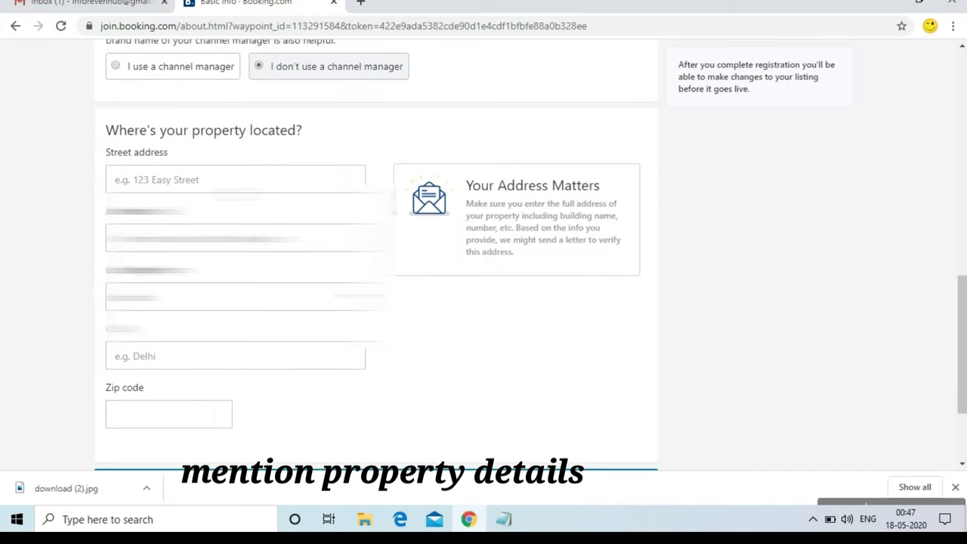
left_click(226, 179)
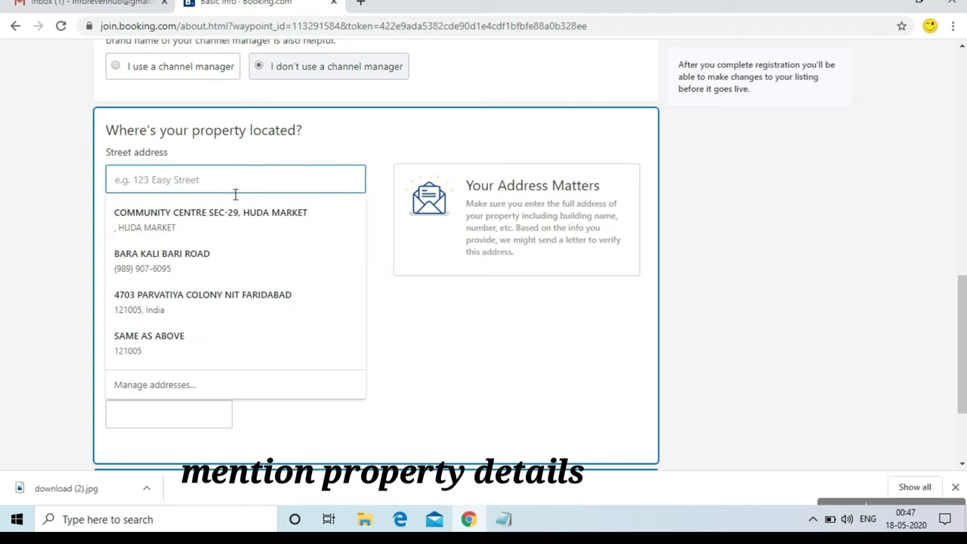
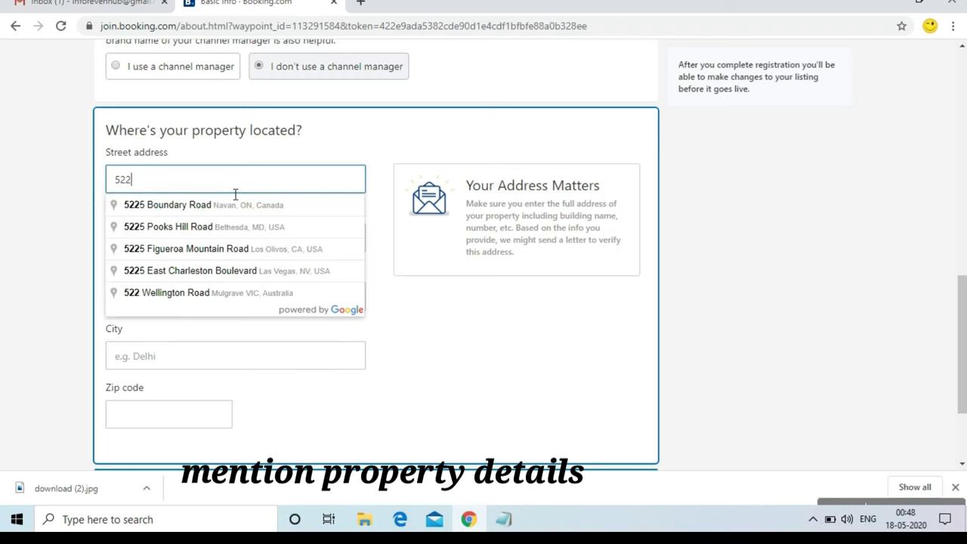
left_click(296, 165)
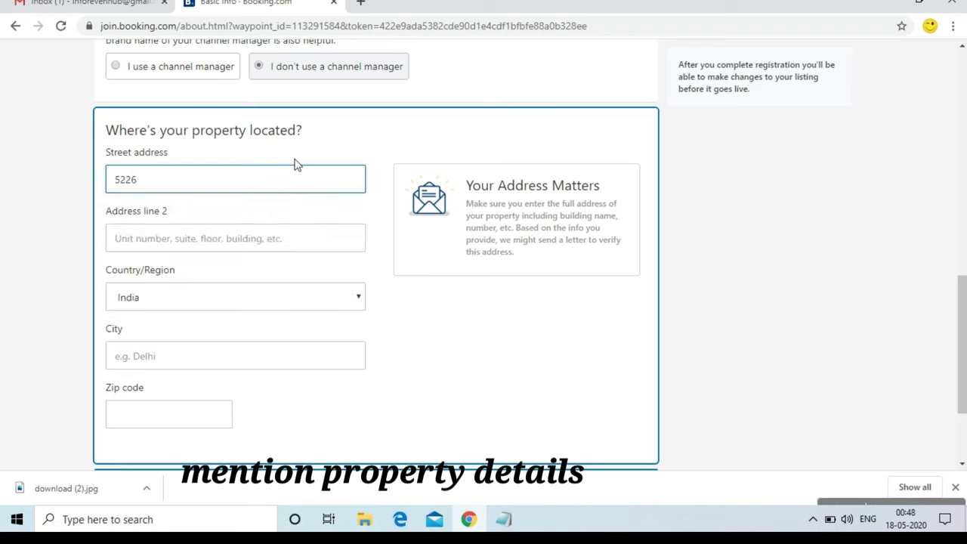
left_click(202, 239)
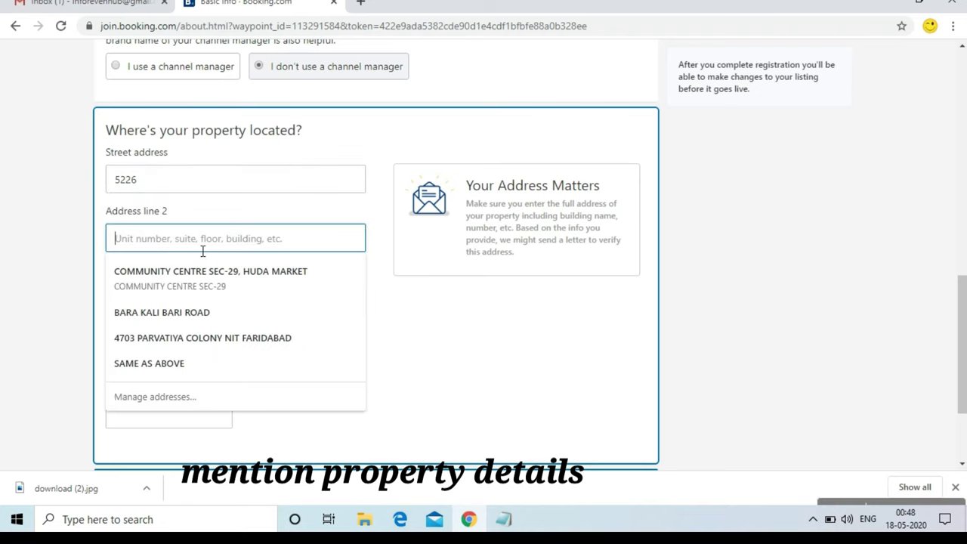
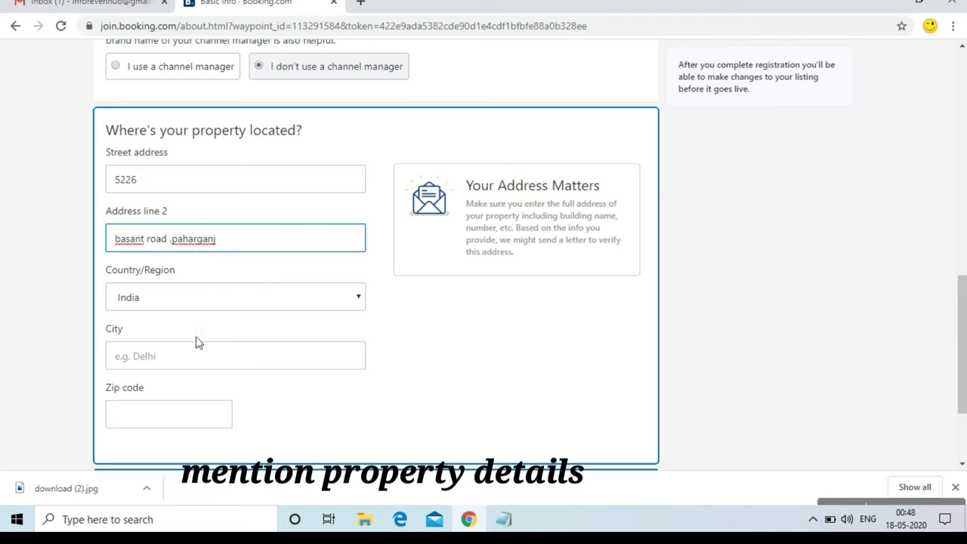
Set the city to Delhi and the zip code to 110055
left_click(198, 363)
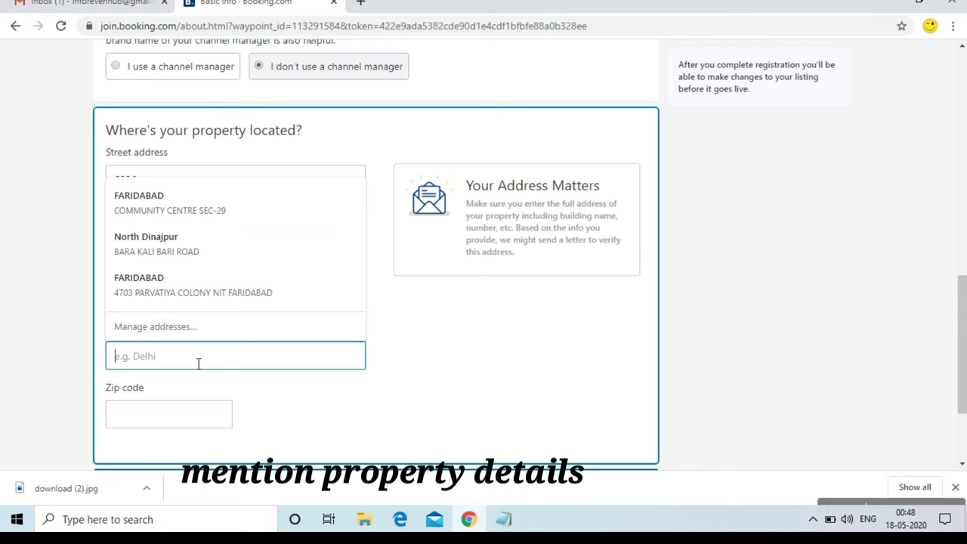
type("del")
key("BackSpace")
key("BackSpace")
key("BackSpace")
type("delh")
key("BackSpace")
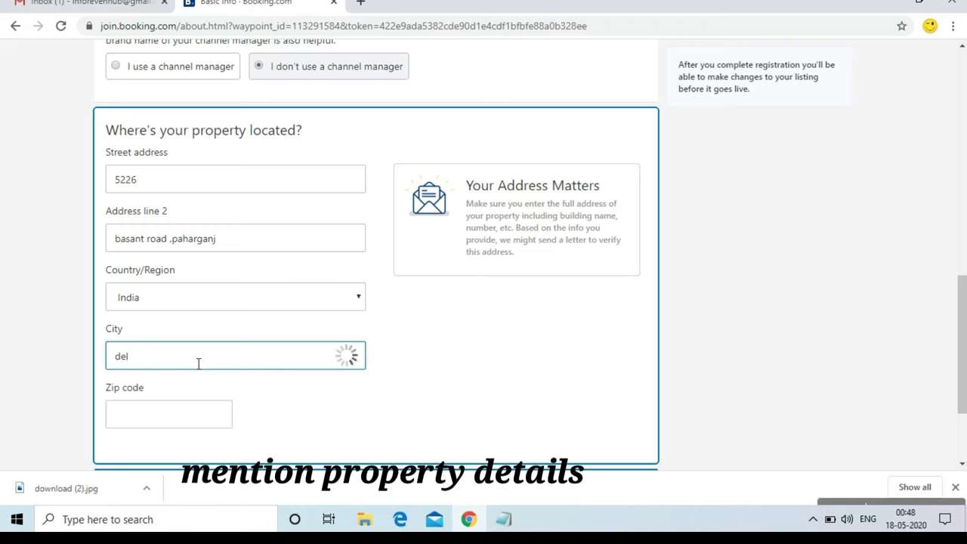
type("hi")
left_click(156, 429)
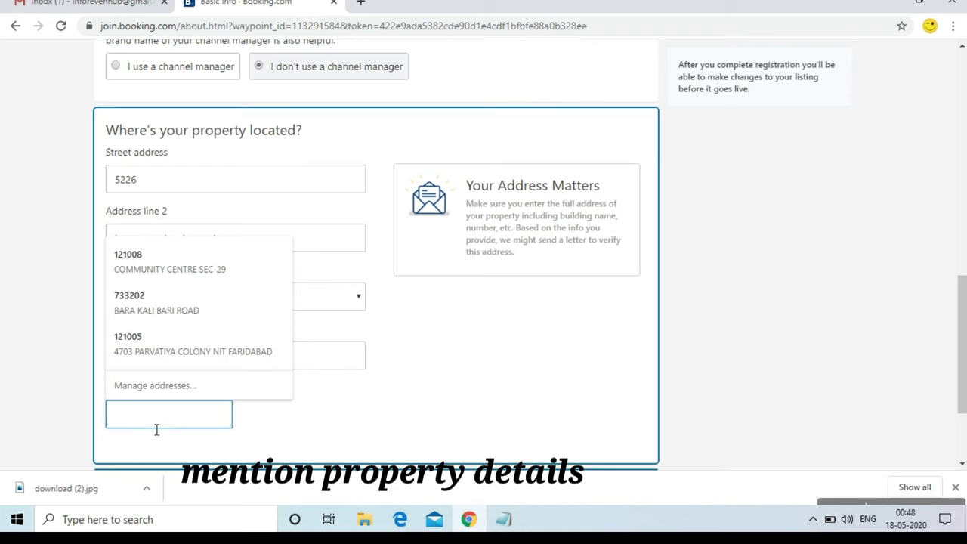
type("110055")
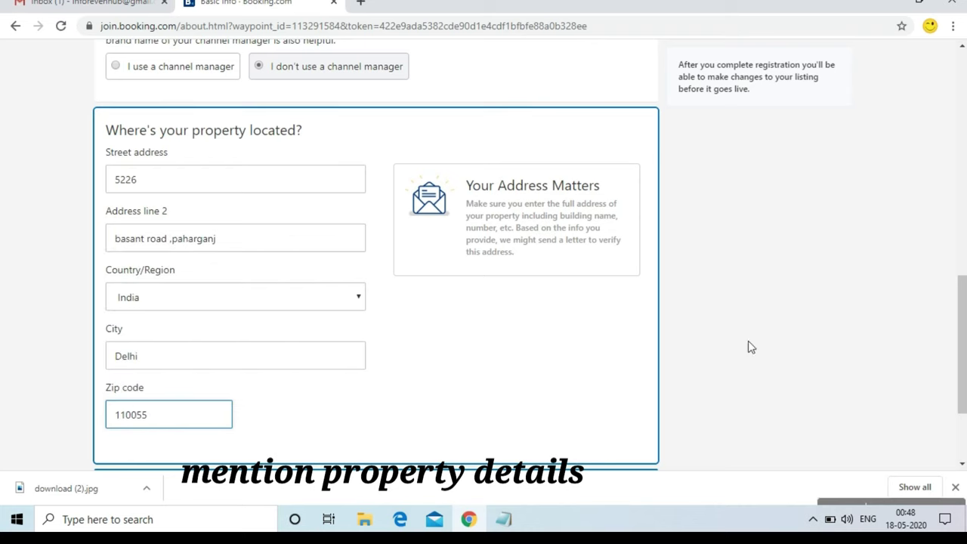
left_click_drag(958, 346, 964, 384)
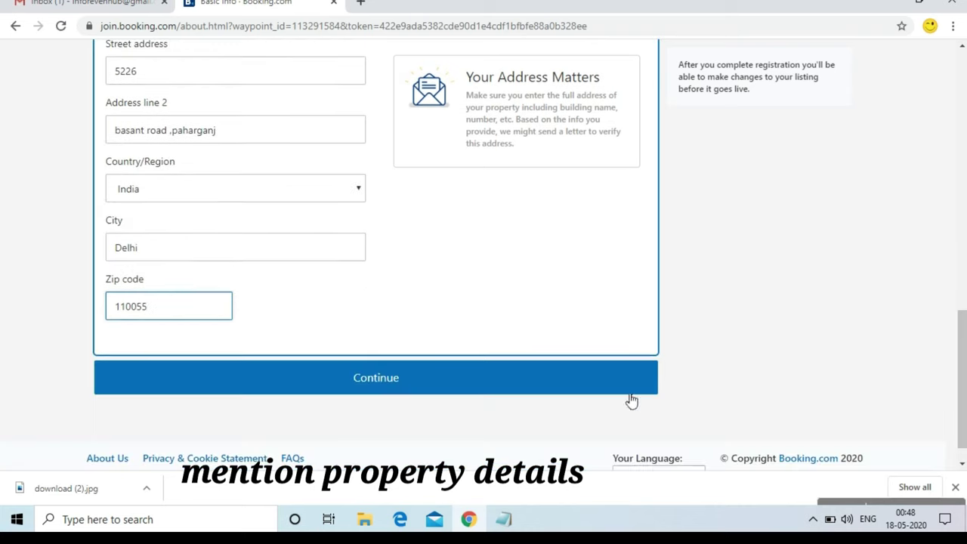
Add a first room of type Twin/Double named Double or Twin Room
left_click(466, 391)
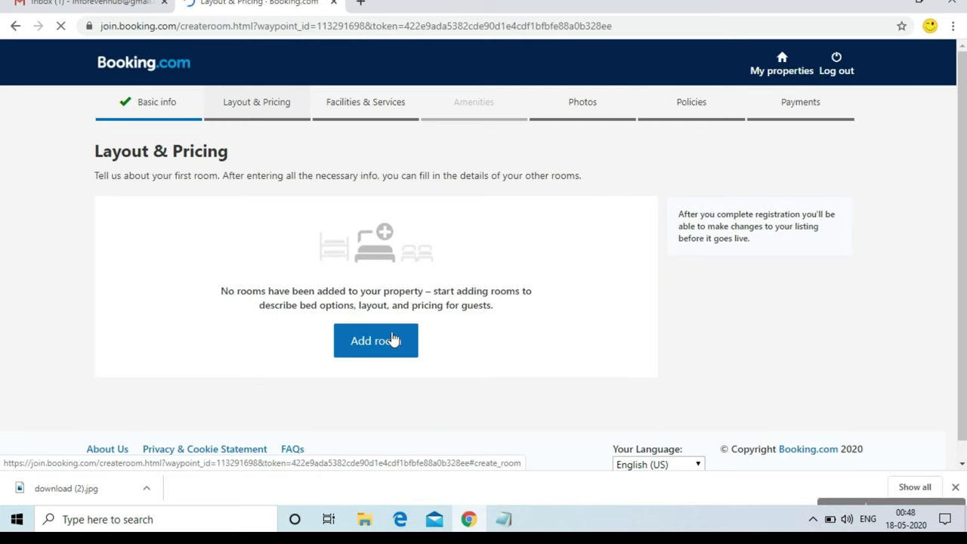
left_click(387, 345)
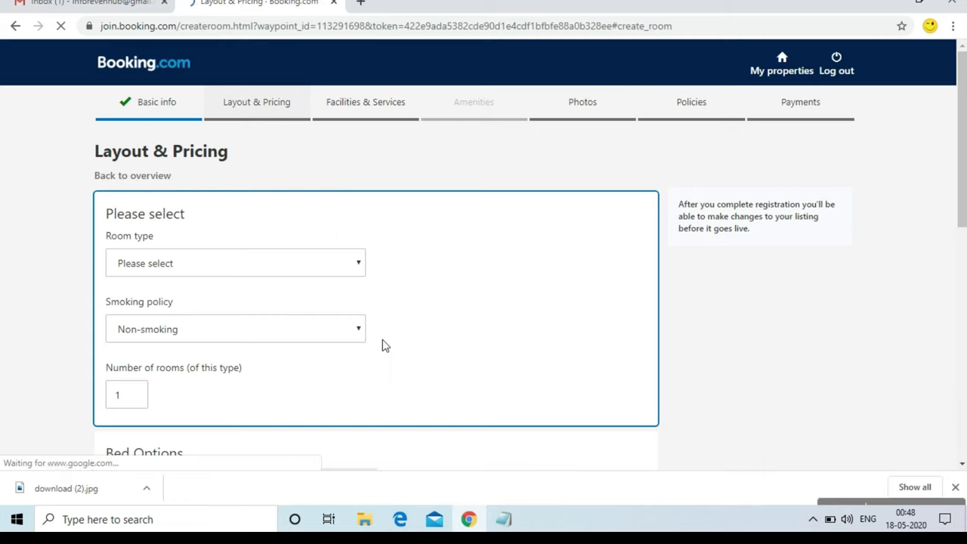
left_click(250, 274)
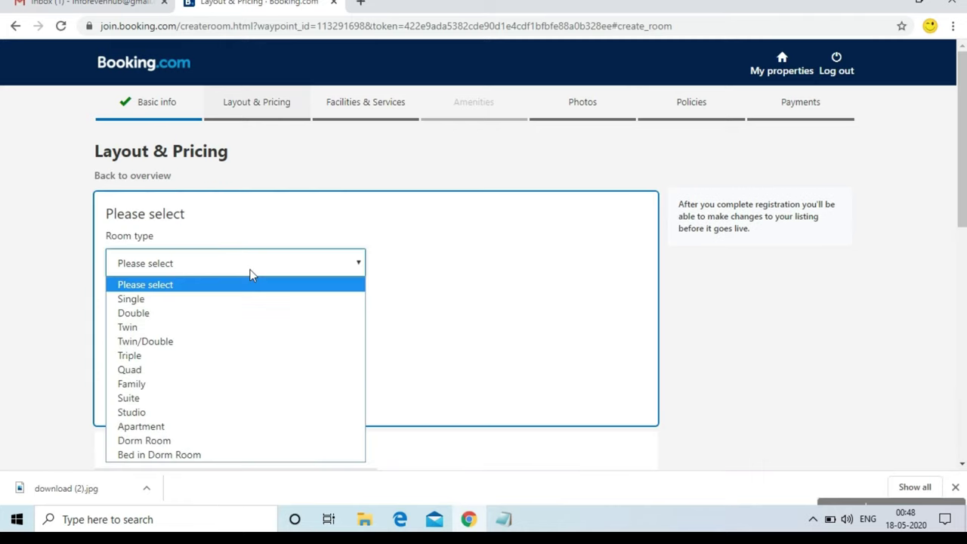
left_click(231, 342)
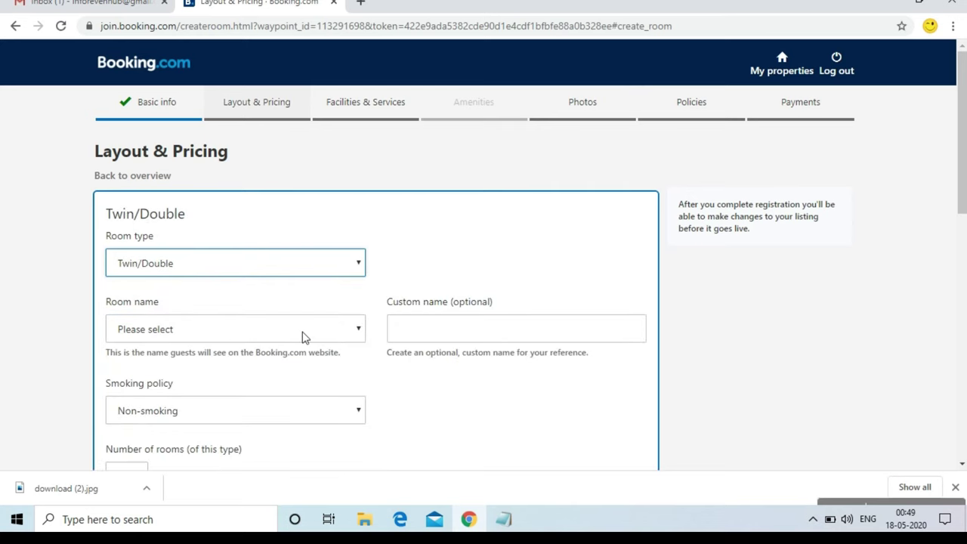
left_click(303, 335)
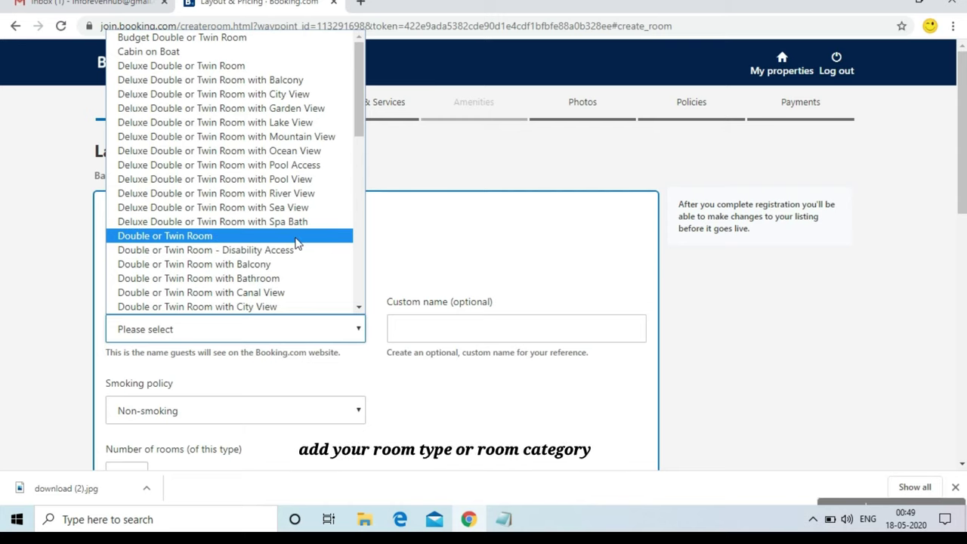
left_click(297, 239)
Give the room the custom name 'double bed room'
left_click(419, 334)
type("double beed room")
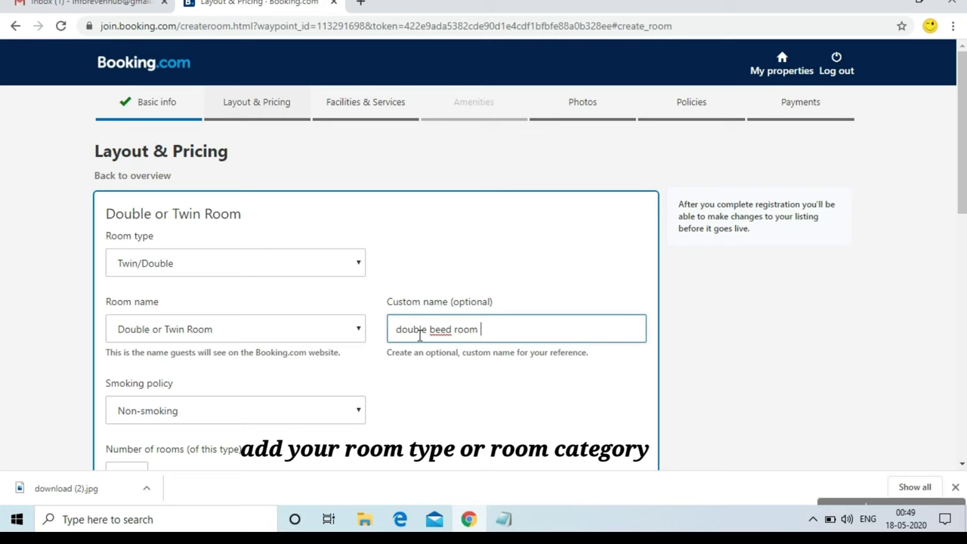
key("BackSpace")
key("BackSpace")
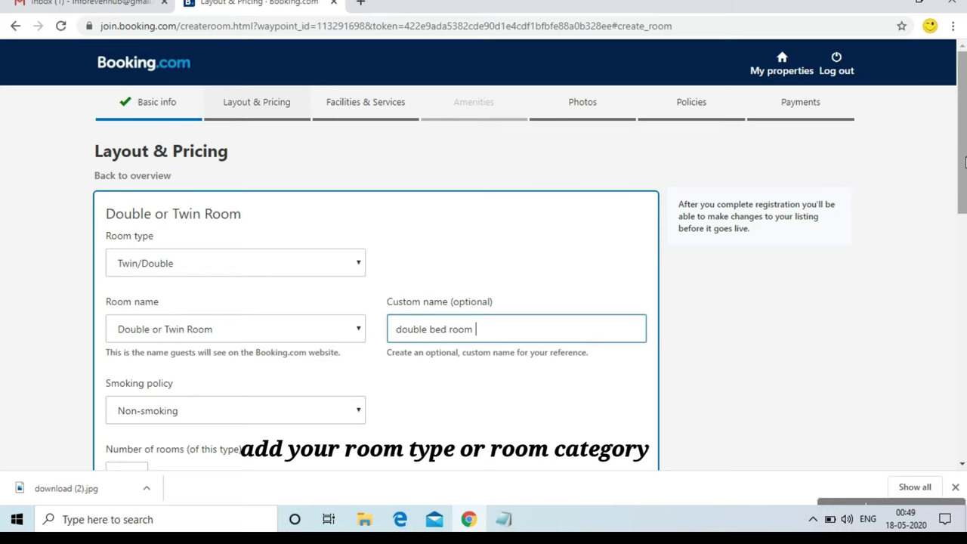
right_click(964, 194)
right_click(964, 194)
right_click(964, 214)
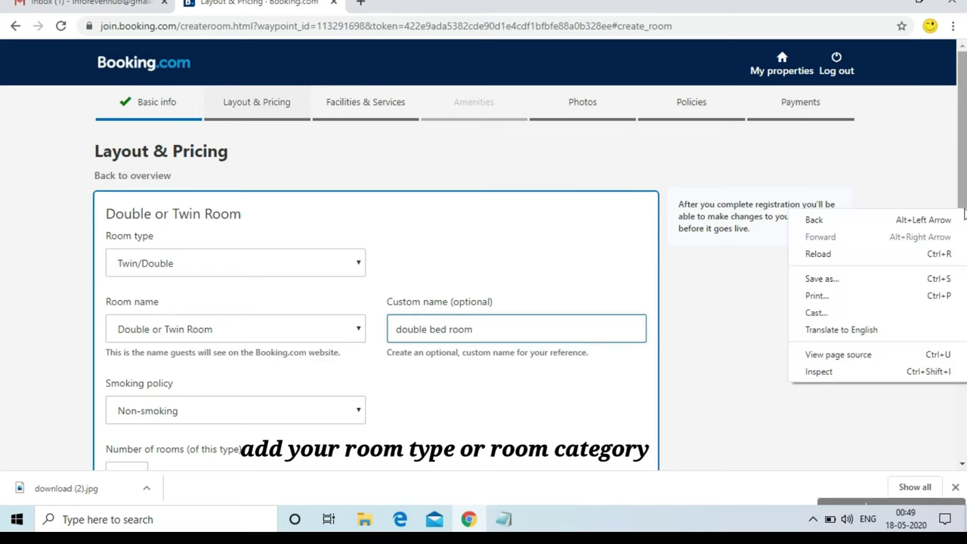
left_click(961, 175)
left_click_drag(959, 173, 953, 270)
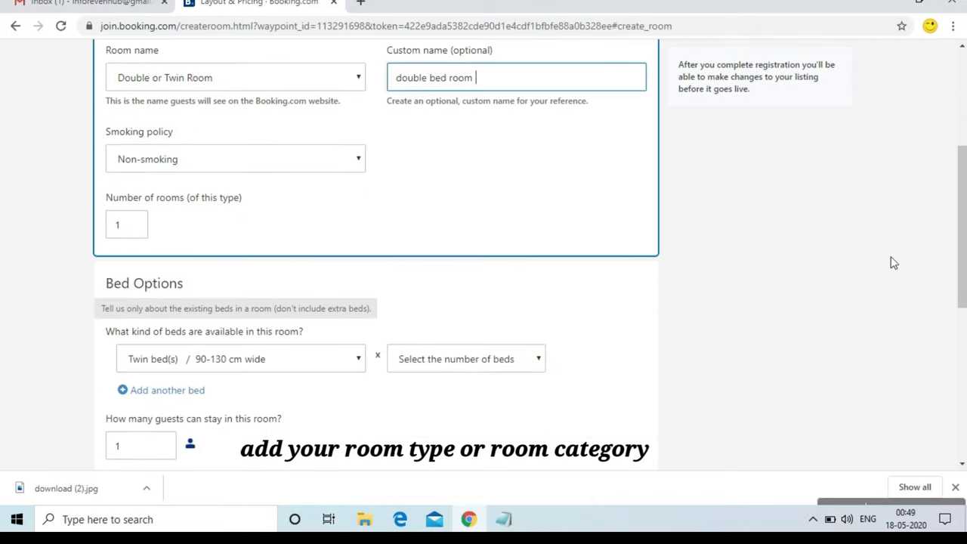
Allow both smoking options, set 6 rooms and one twin bed
left_click(290, 158)
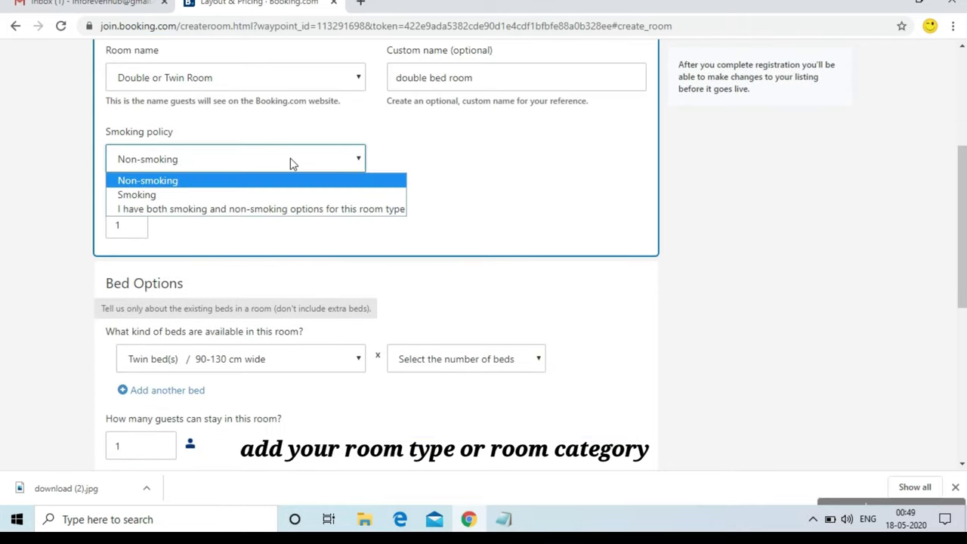
left_click(293, 216)
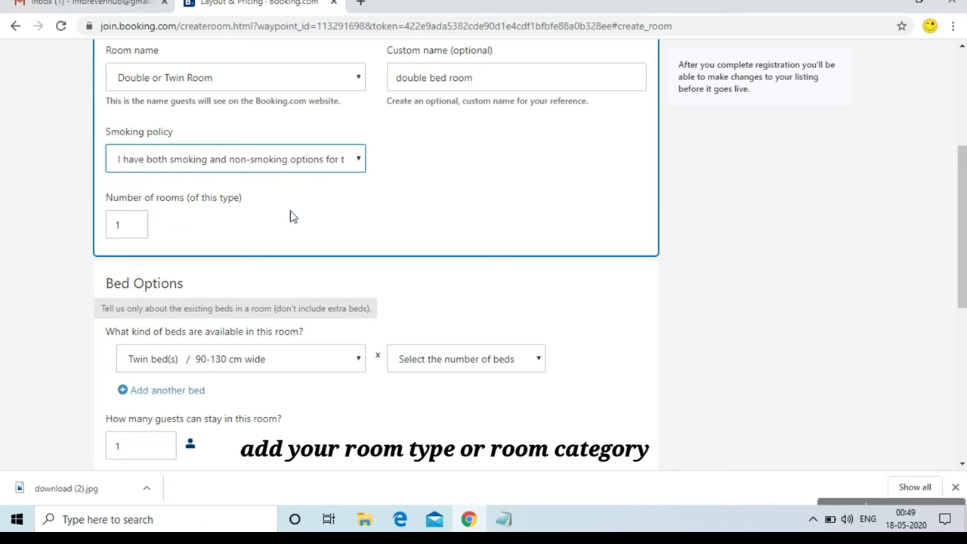
left_click(142, 227)
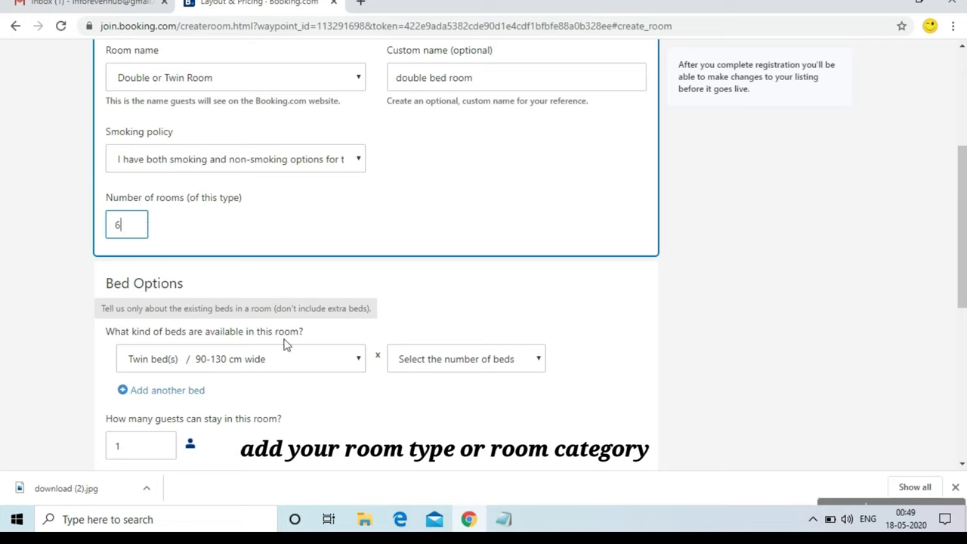
left_click(340, 364)
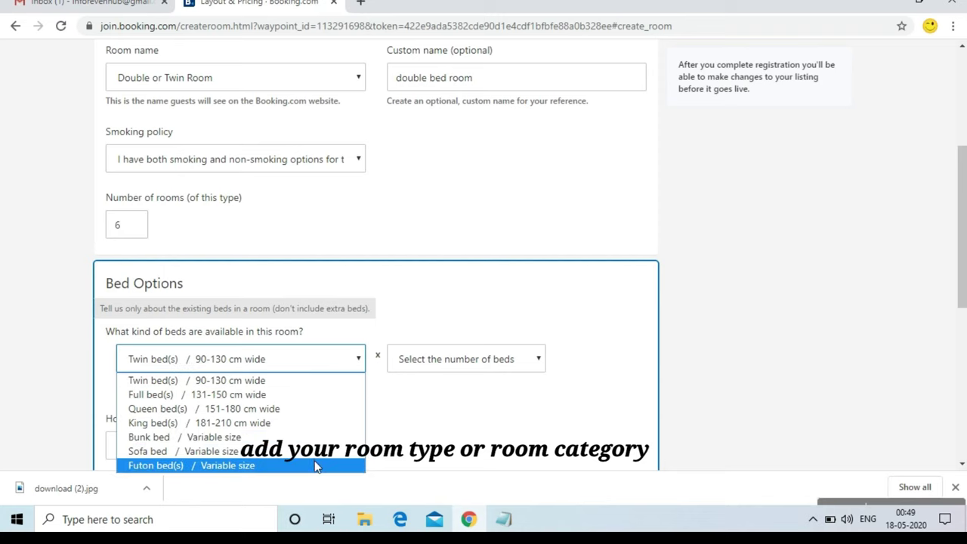
left_click(308, 385)
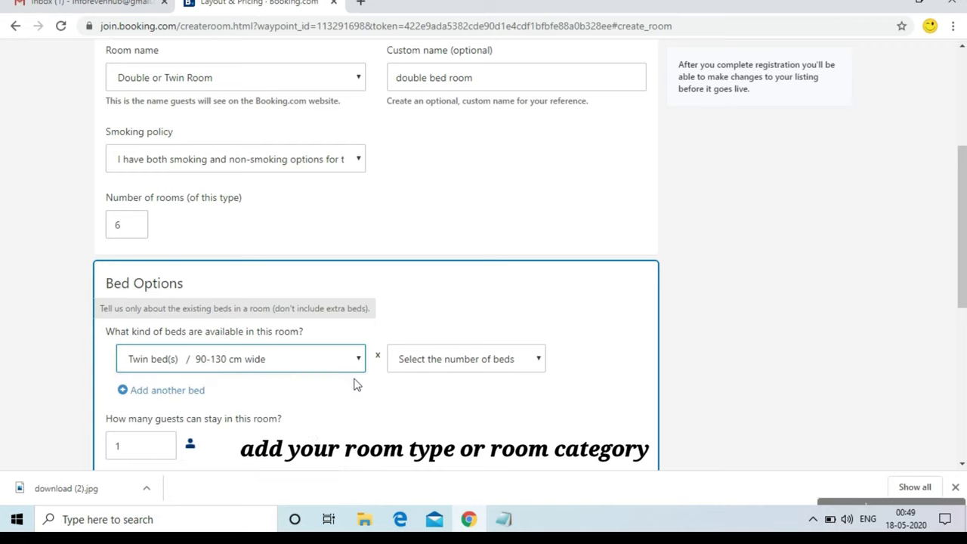
left_click(424, 364)
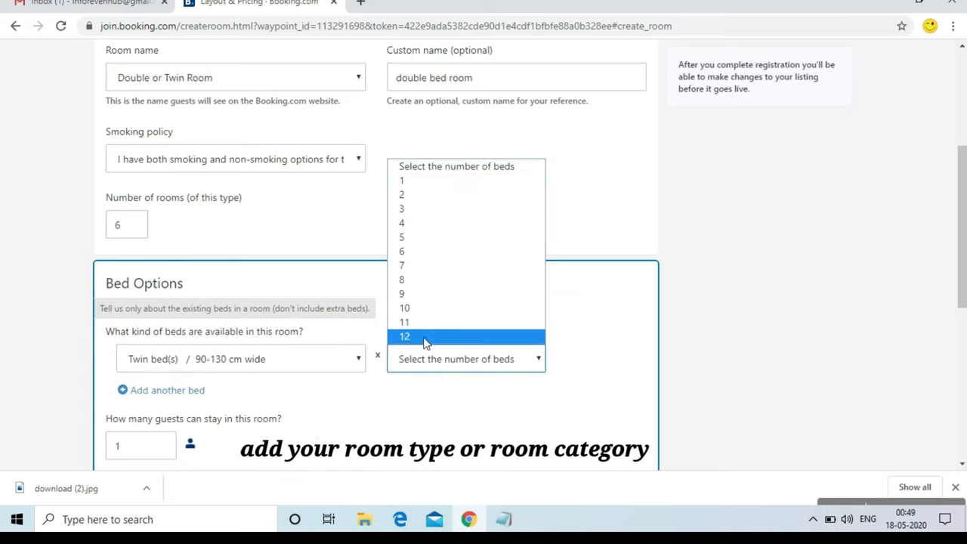
left_click(422, 181)
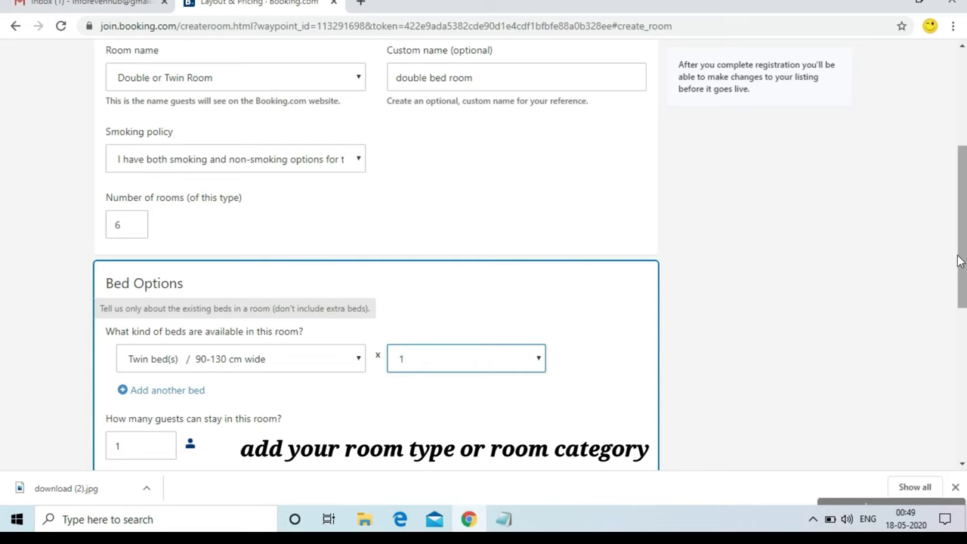
left_click_drag(960, 259, 960, 349)
Set the double bed room to 2 guests at 1500 INR per night and save it
left_click(127, 217)
key("BackSpace")
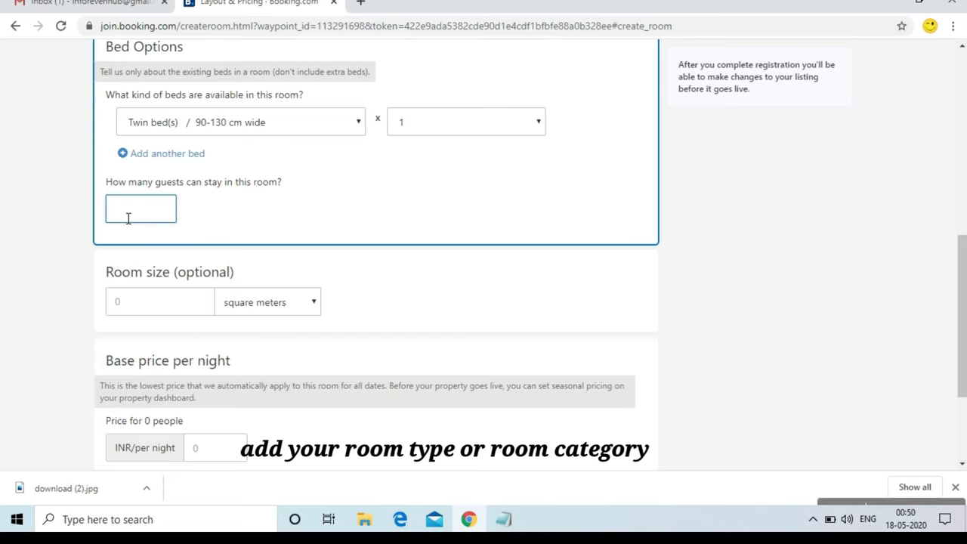
type("2")
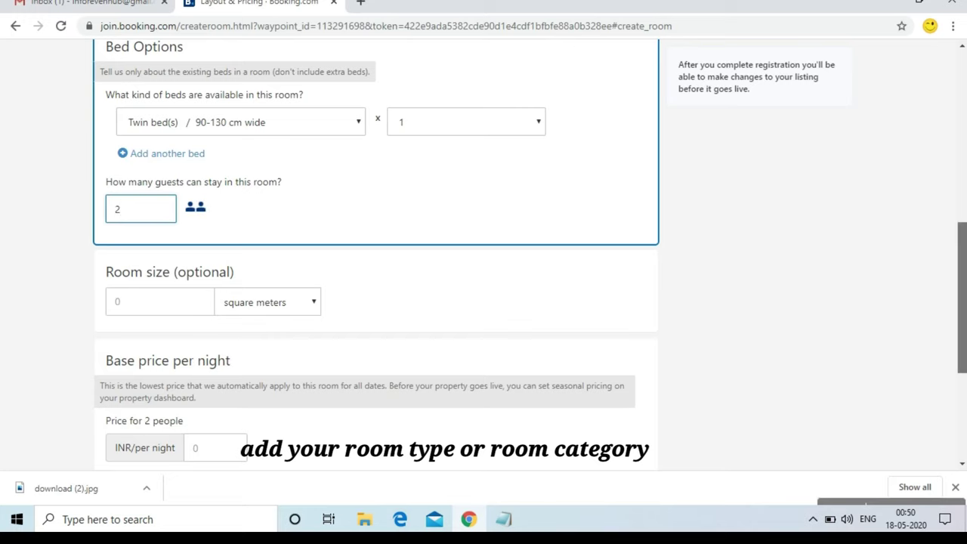
scroll(960, 302, "down", 3)
left_click(220, 307)
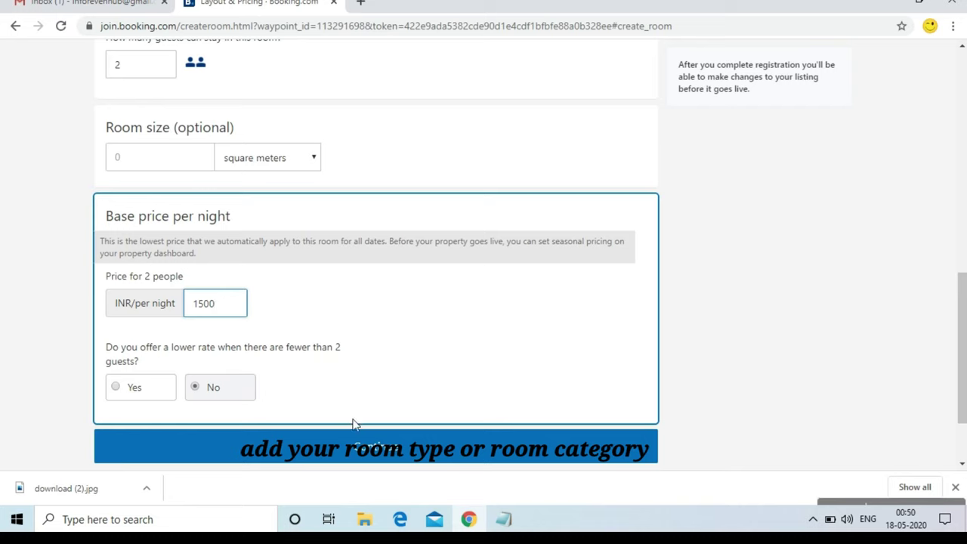
left_click(375, 458)
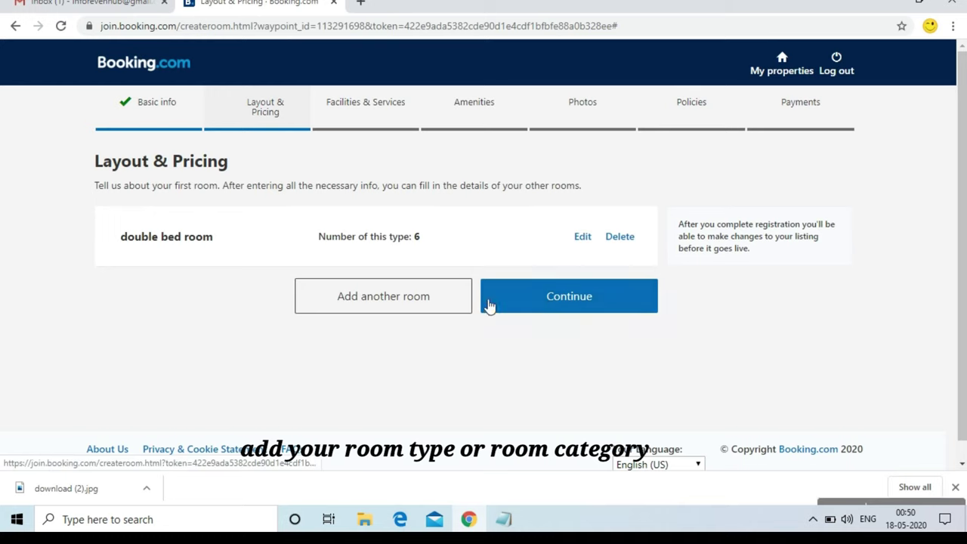
Add a second room: Triple type, Budget Triple Room, custom name 'triple bed room'
left_click(406, 304)
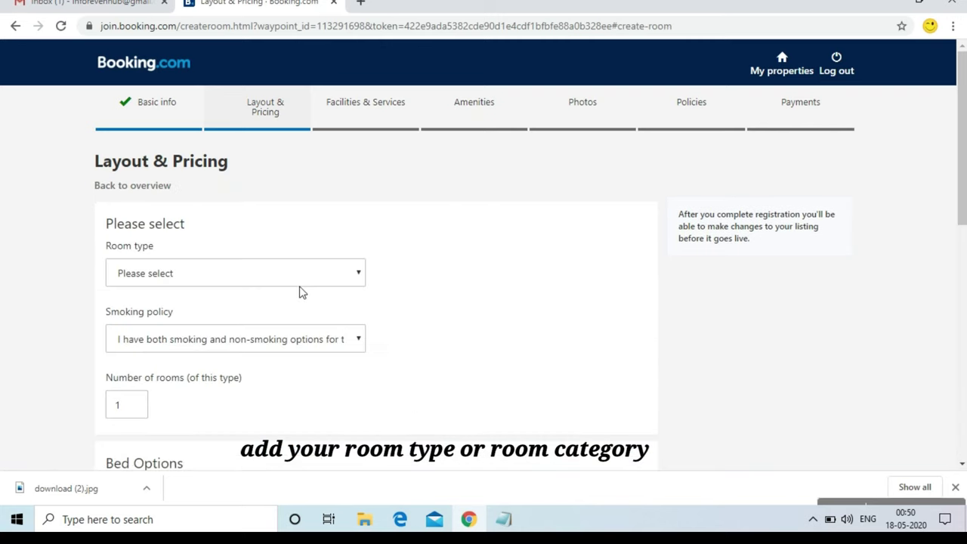
left_click(299, 286)
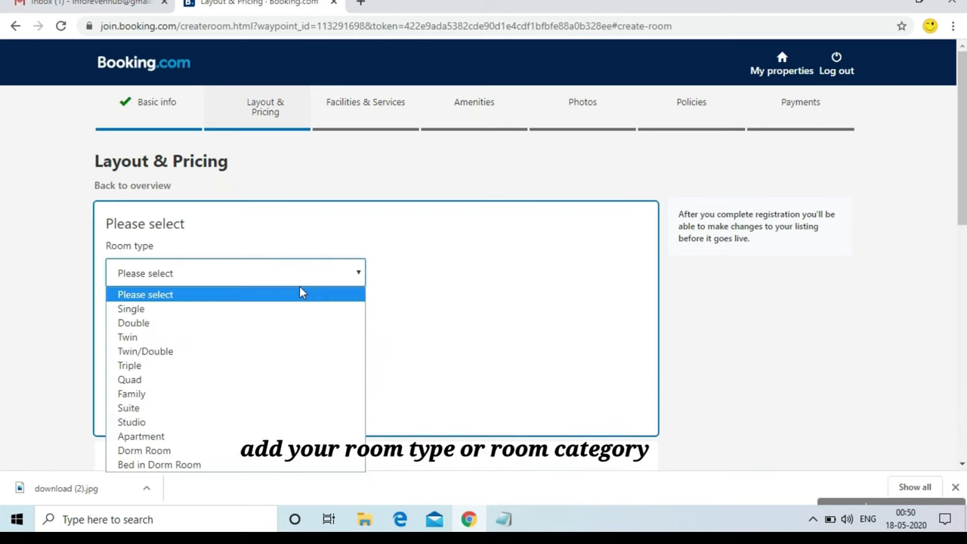
left_click(269, 368)
left_click(299, 350)
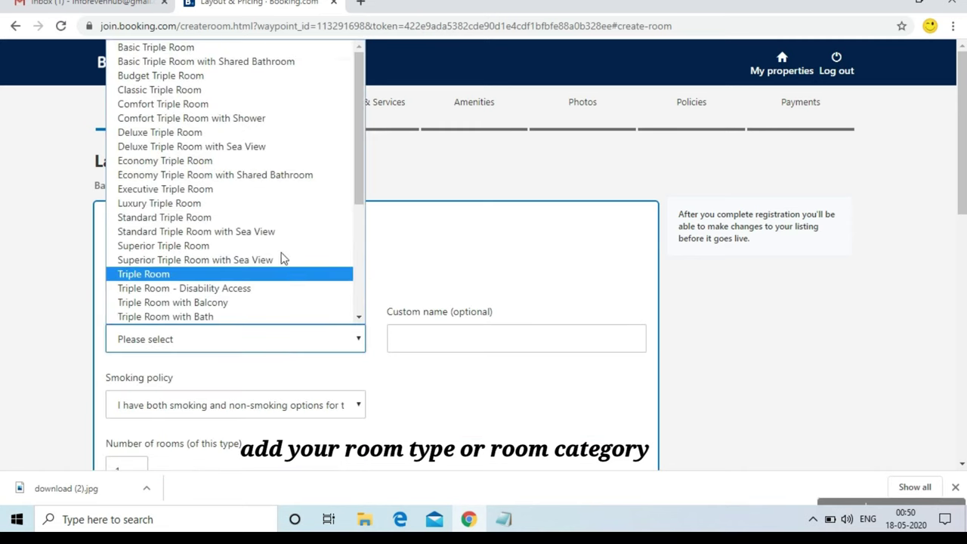
left_click(266, 77)
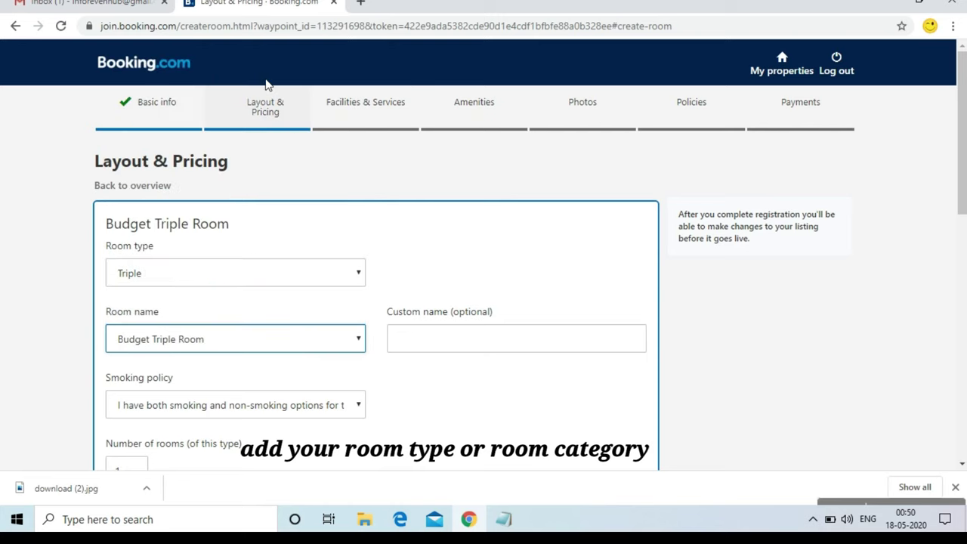
left_click(429, 348)
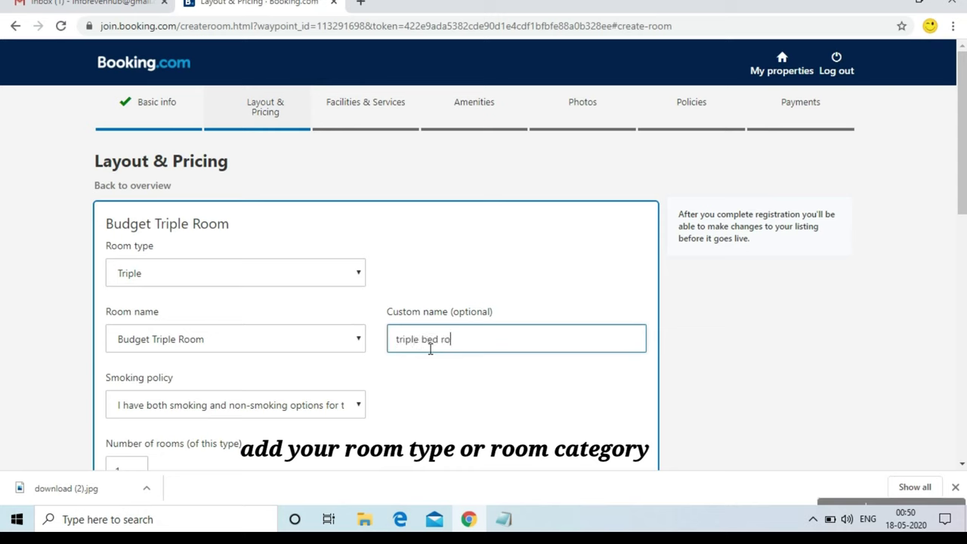
left_click_drag(961, 208, 962, 338)
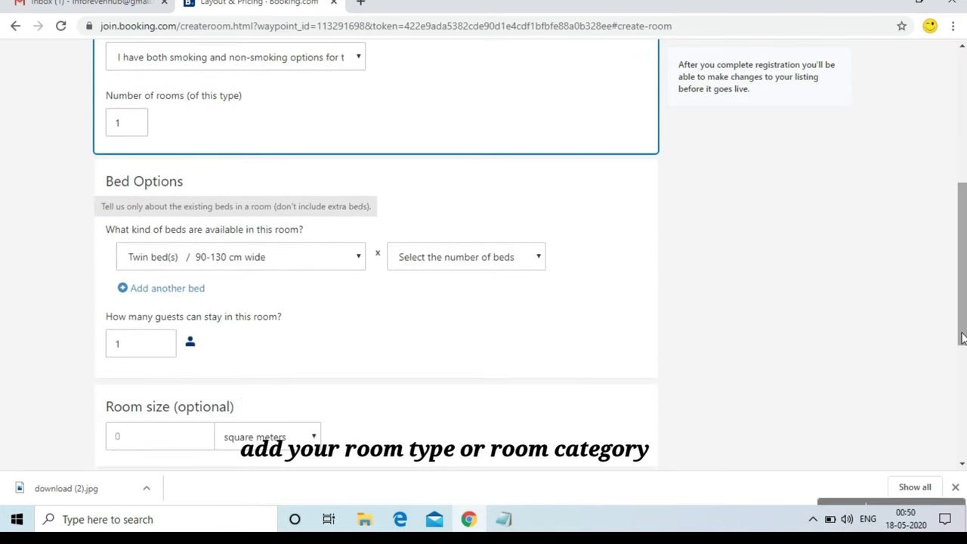
Give the triple room one king bed and one sofa bed
left_click(347, 264)
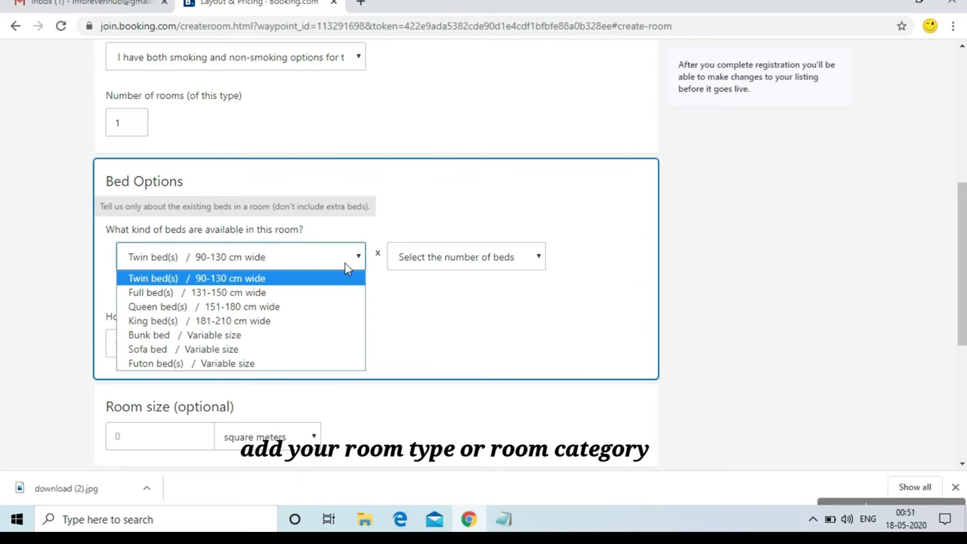
left_click(338, 321)
left_click(450, 259)
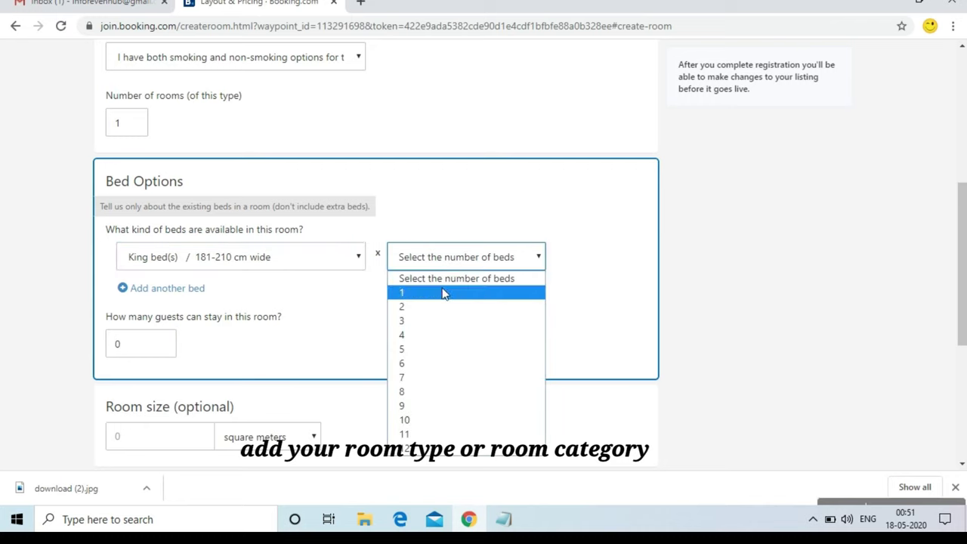
left_click(444, 293)
left_click(162, 294)
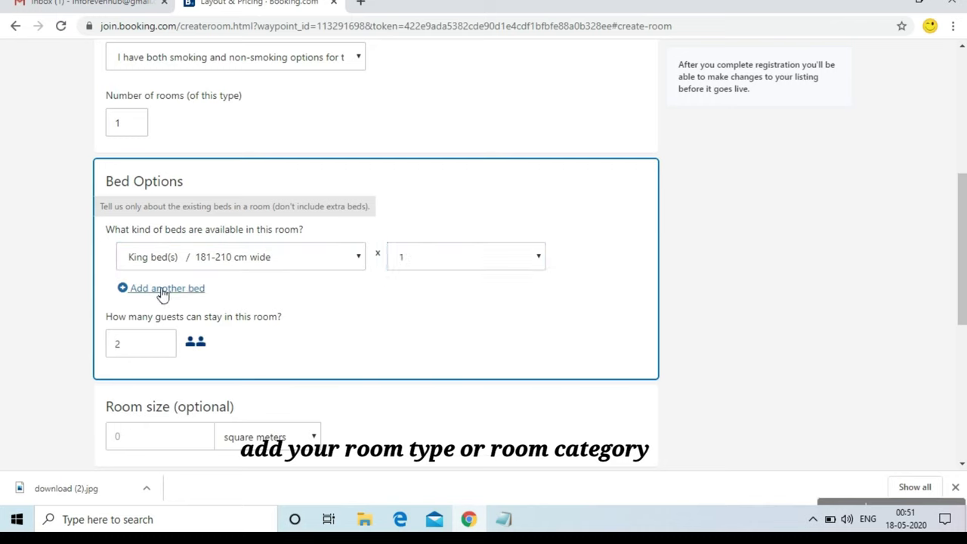
left_click(214, 303)
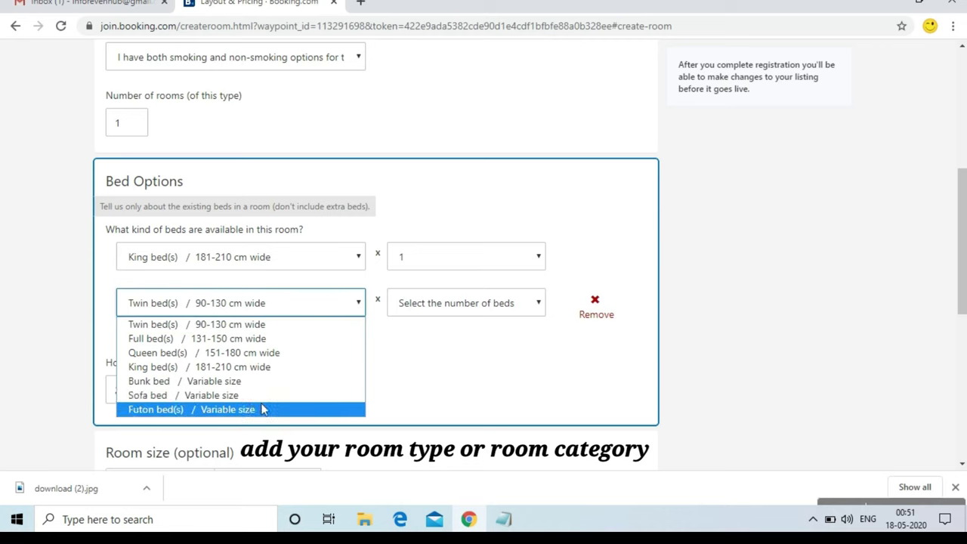
key("Up")
key("Up")
key("Up")
key("Up")
key("Up")
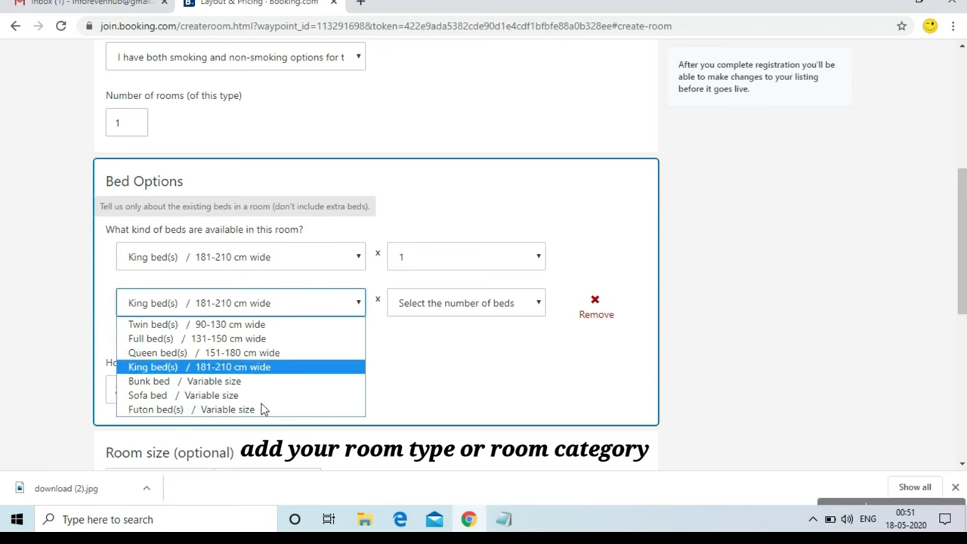
key("Up")
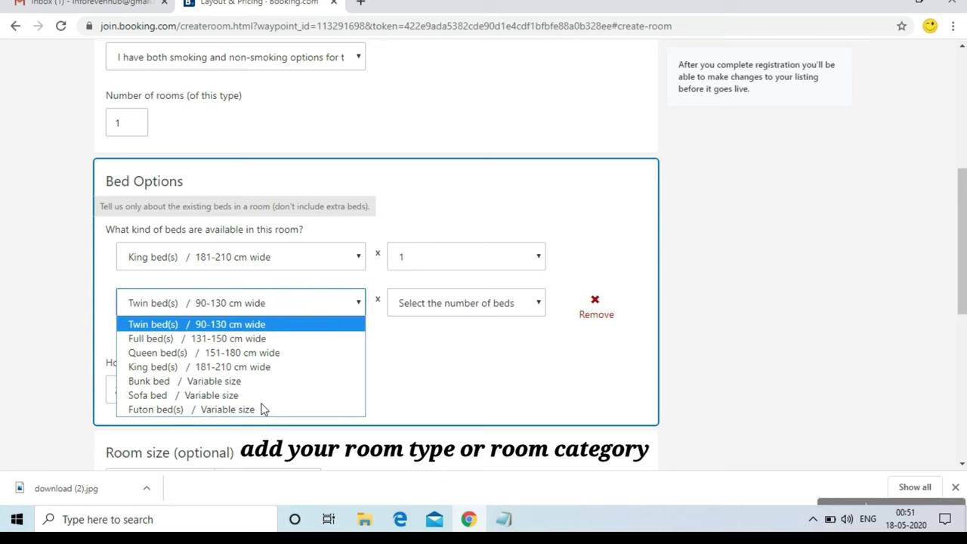
key("Down")
key("Down")
key("Down")
key("Down")
key("Down")
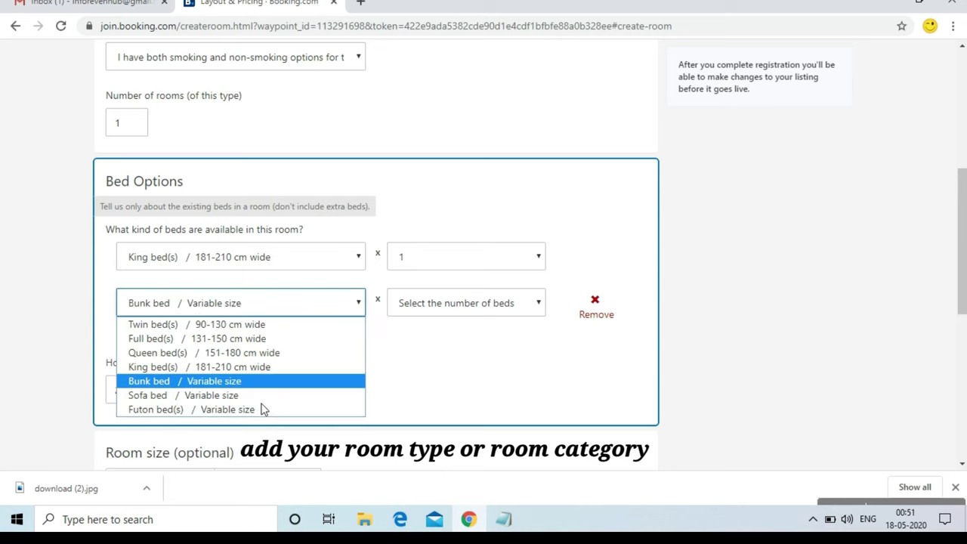
key("Return")
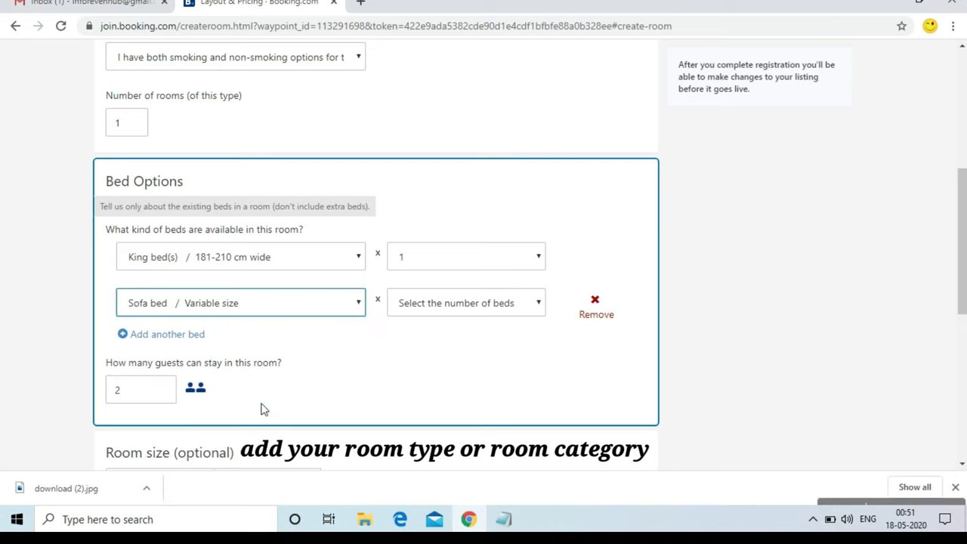
left_click(453, 310)
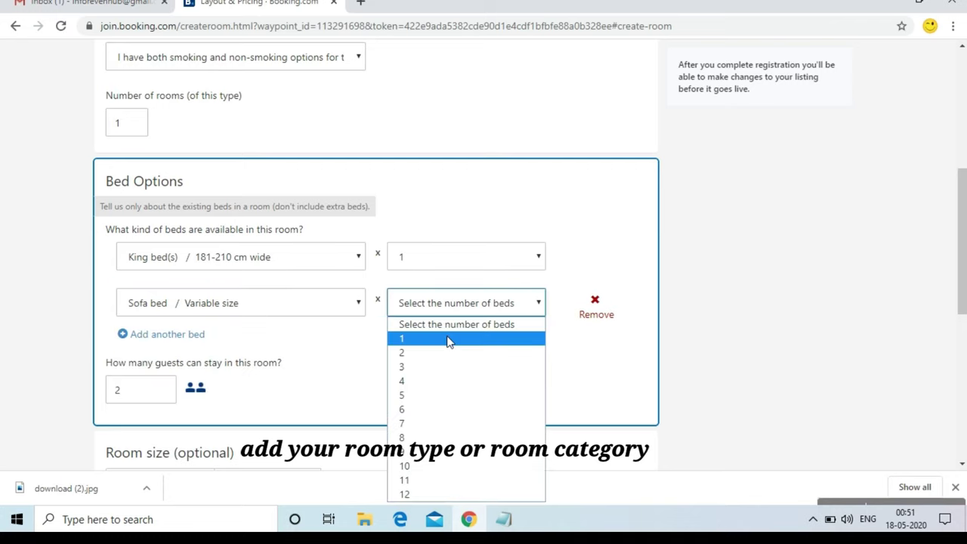
left_click(447, 338)
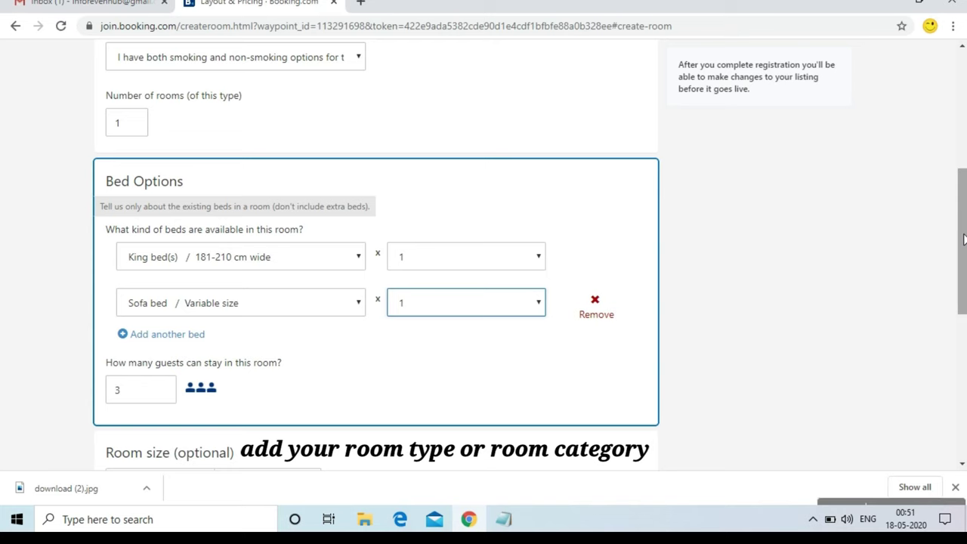
Price the triple room at 2500 INR per night and save it
right_click(963, 269)
left_click(963, 269)
left_click_drag(963, 269, 963, 349)
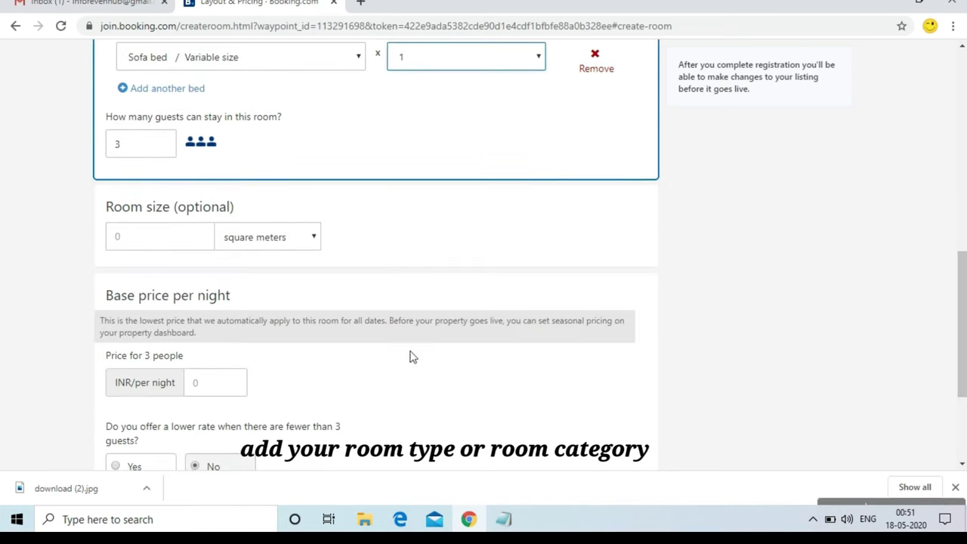
left_click(208, 387)
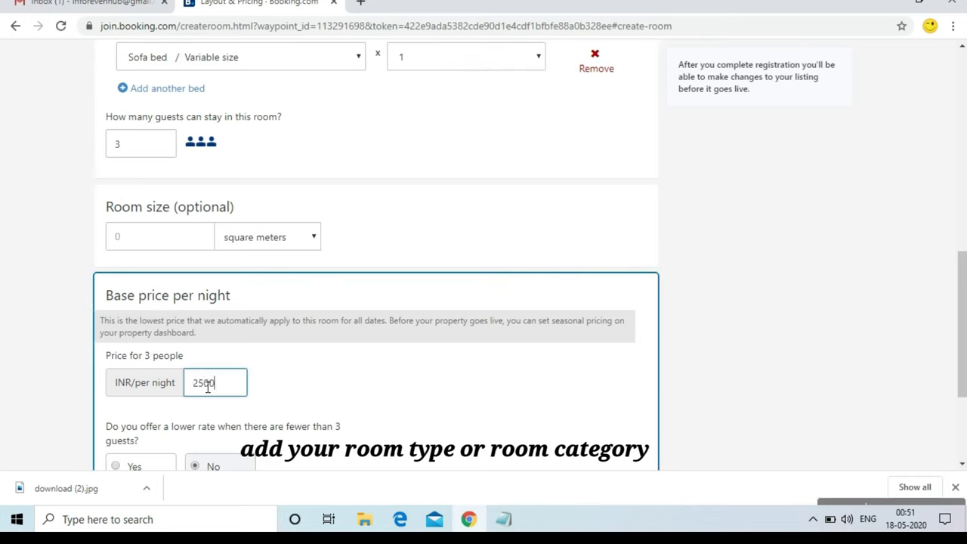
left_click_drag(964, 323, 963, 379)
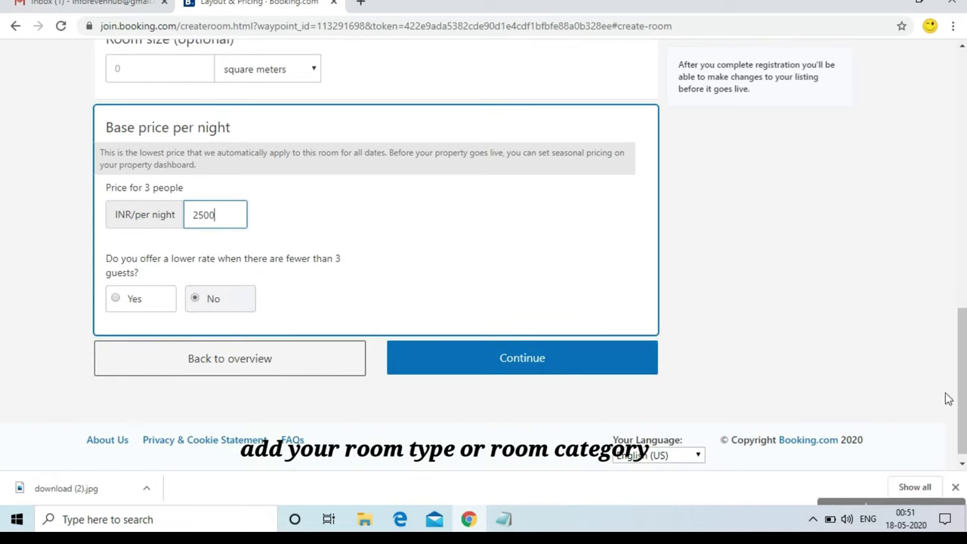
left_click(568, 363)
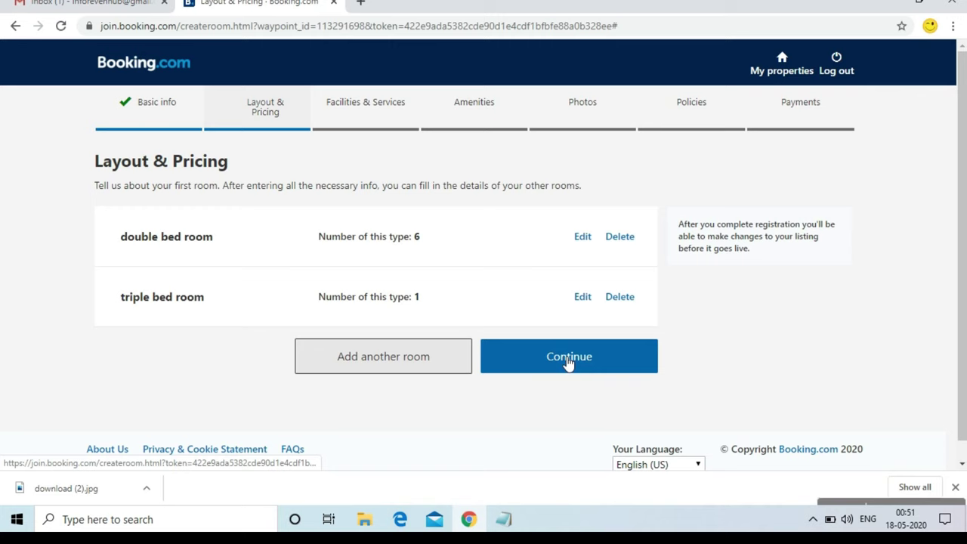
Set parking to free and private, with no reservation needed
left_click(568, 364)
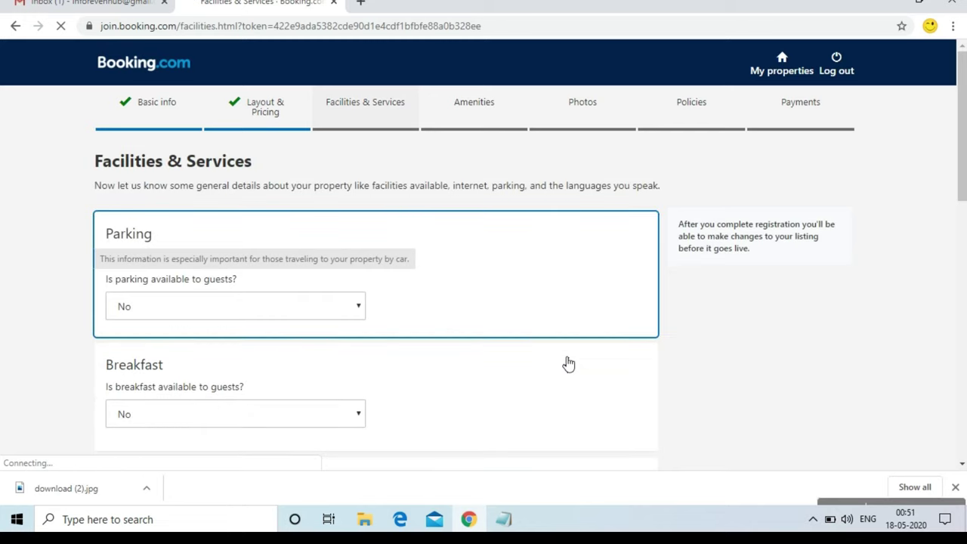
left_click(257, 306)
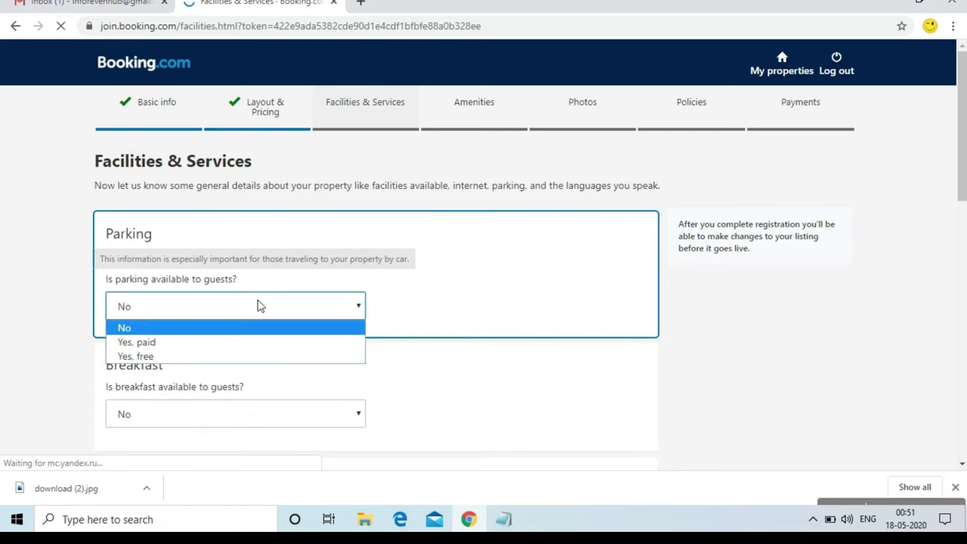
left_click(233, 356)
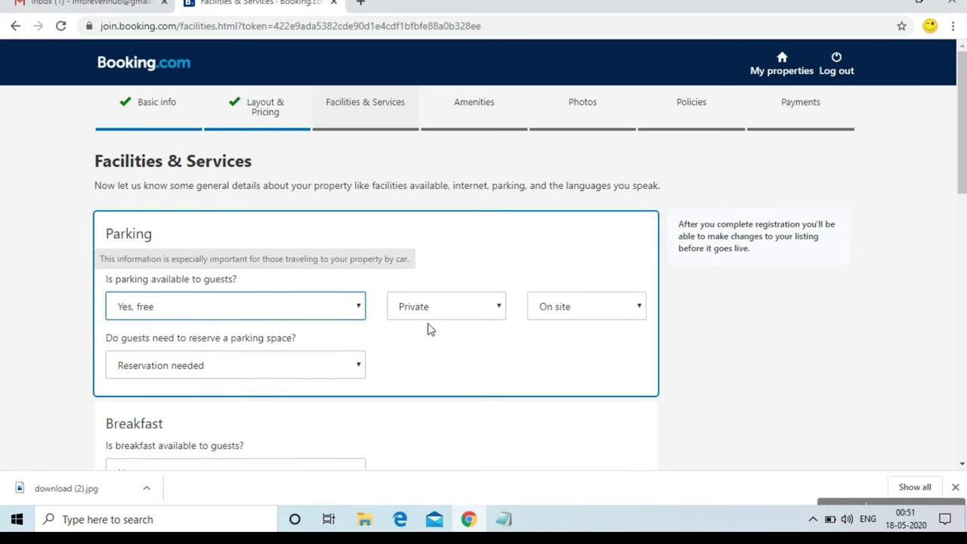
left_click(473, 310)
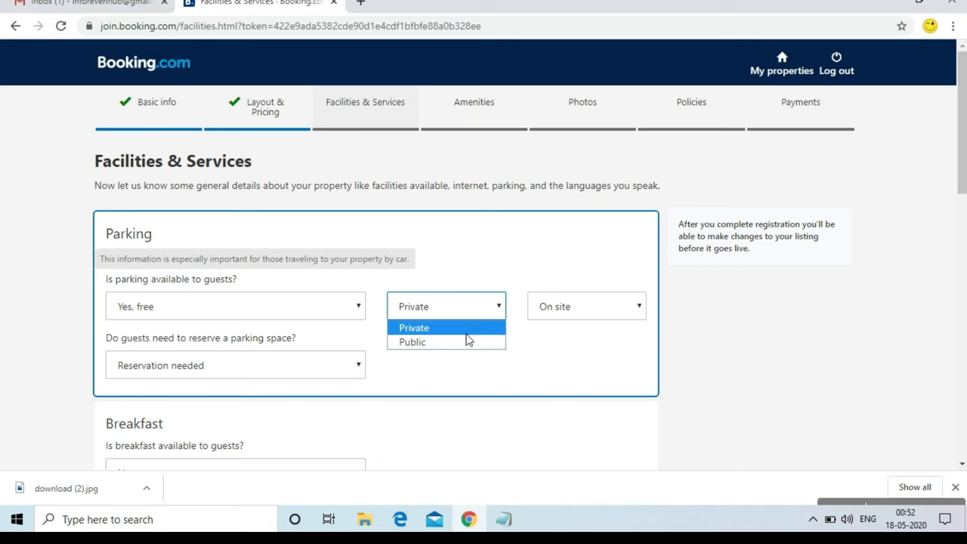
left_click(469, 331)
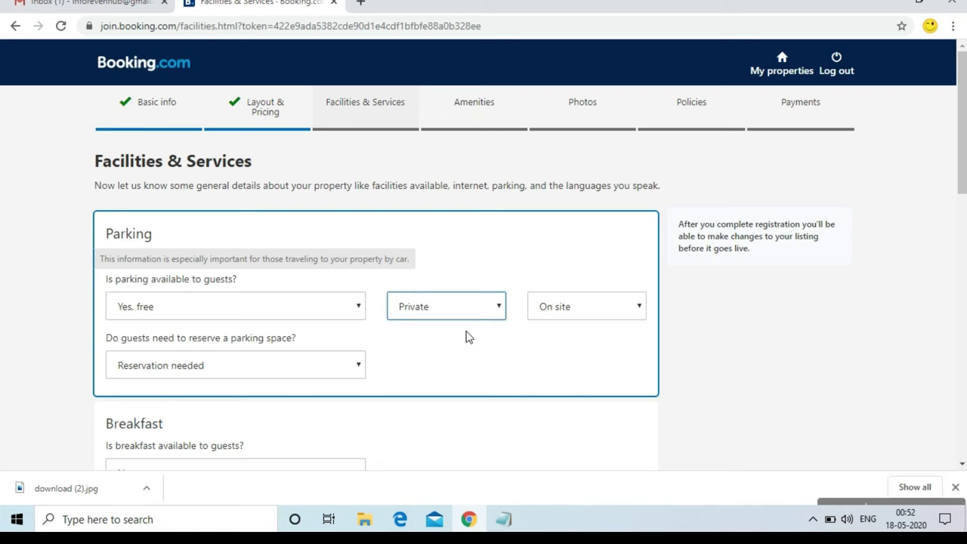
left_click(318, 371)
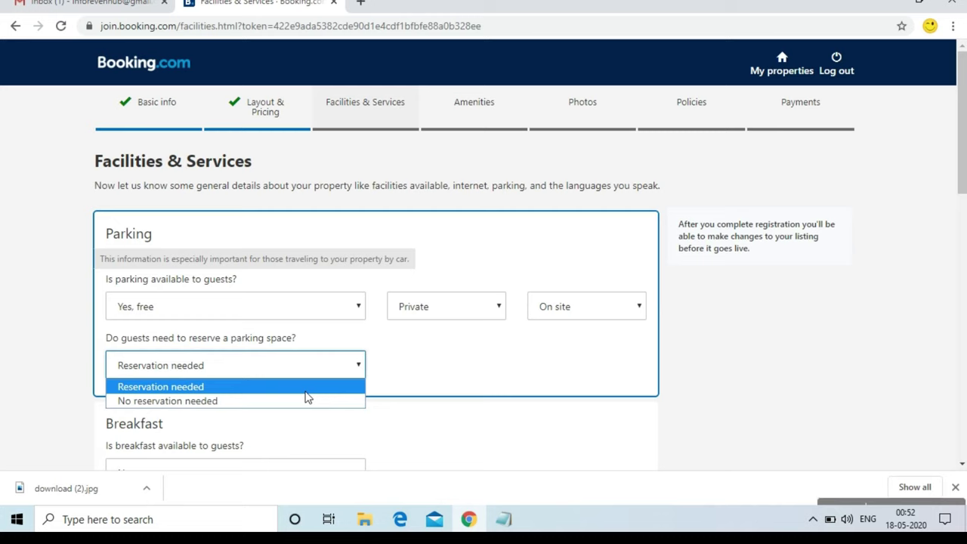
left_click(305, 403)
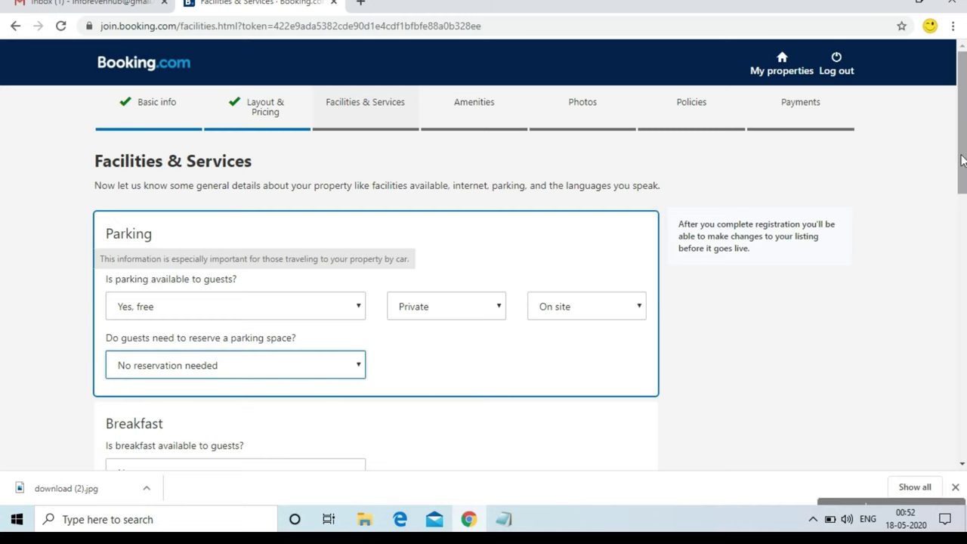
left_click_drag(962, 160, 951, 264)
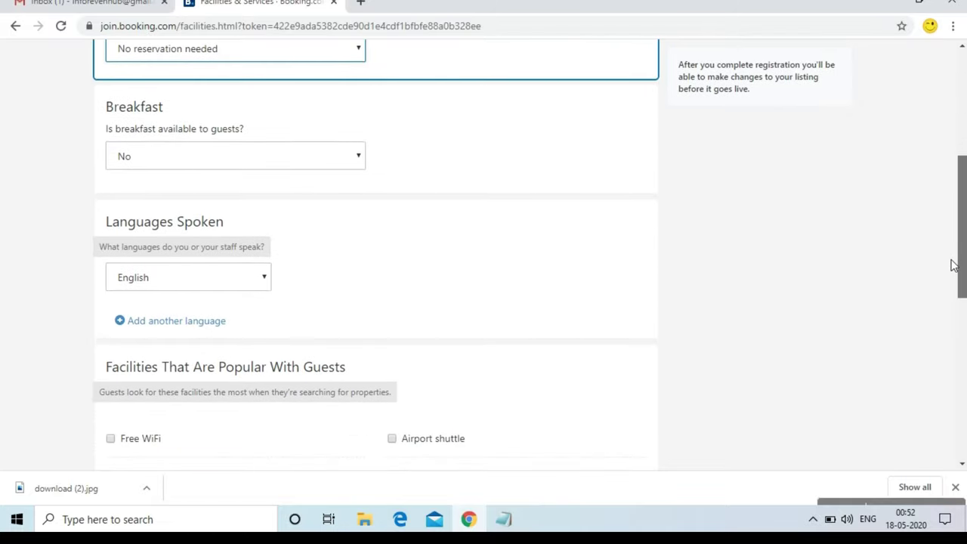
Keep breakfast at No; add Free WiFi, Restaurant, Room service, 24-hour front desk, free Air conditioning
left_click(349, 165)
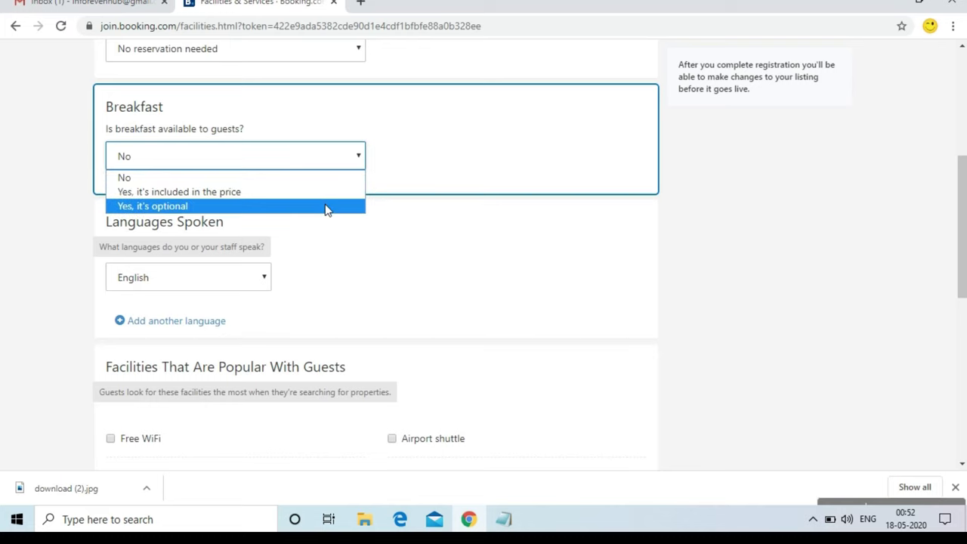
left_click(429, 130)
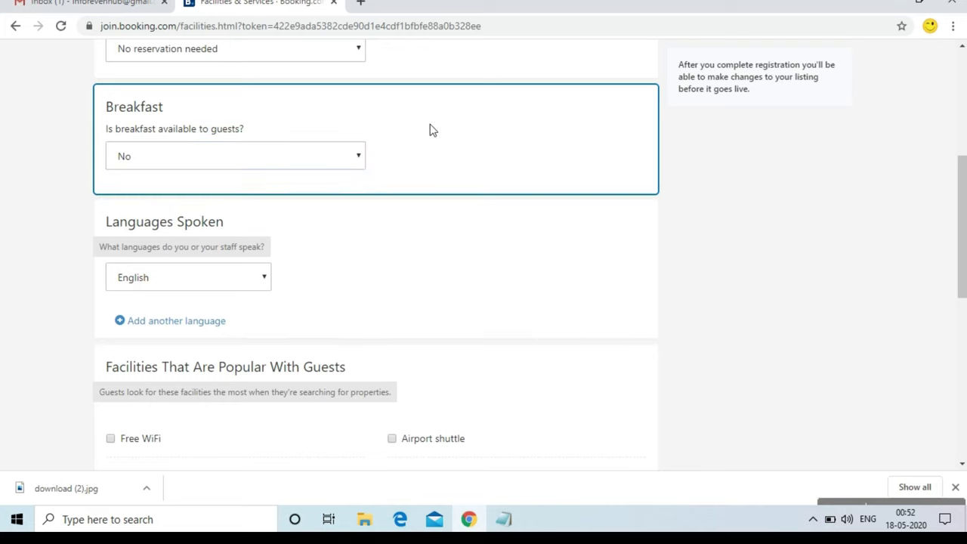
left_click_drag(959, 219, 956, 317)
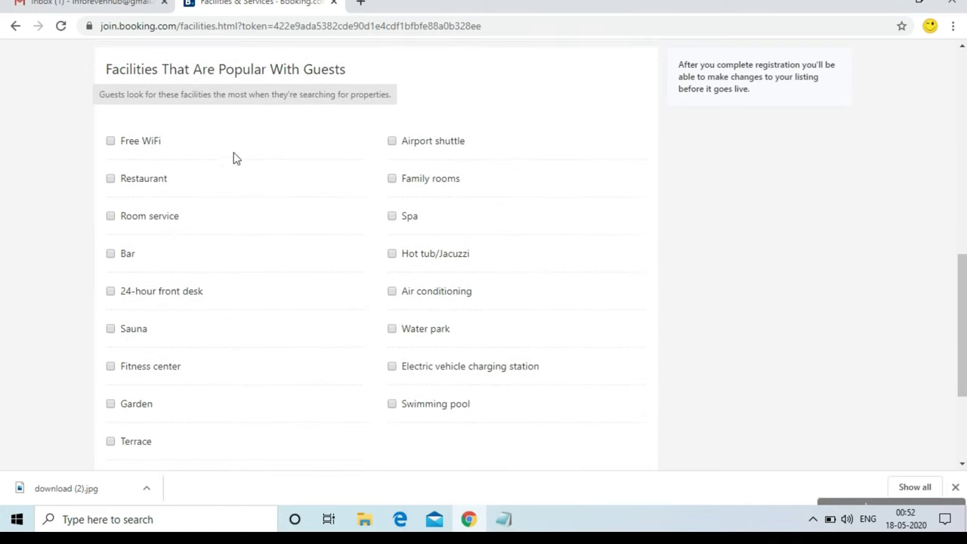
left_click(157, 144)
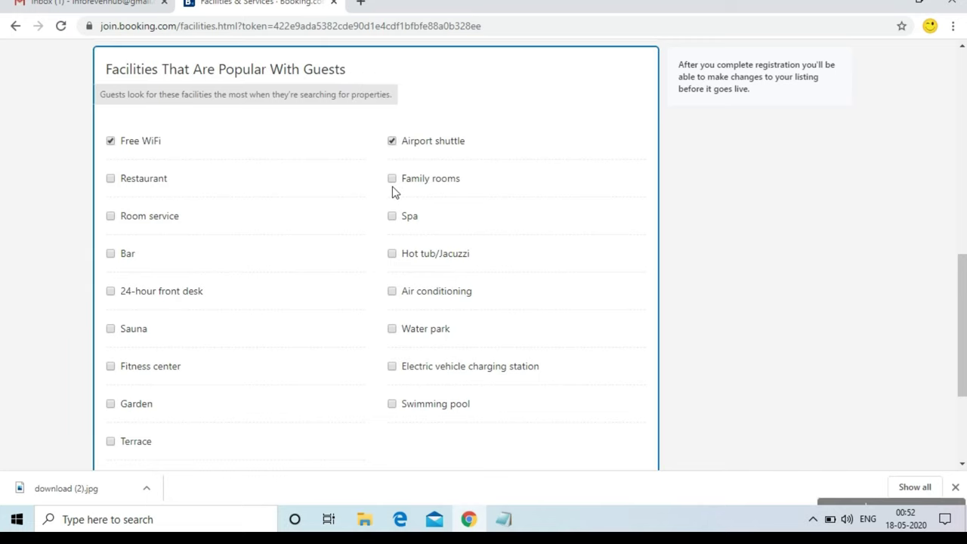
left_click(136, 182)
left_click(129, 219)
left_click(146, 293)
left_click(407, 300)
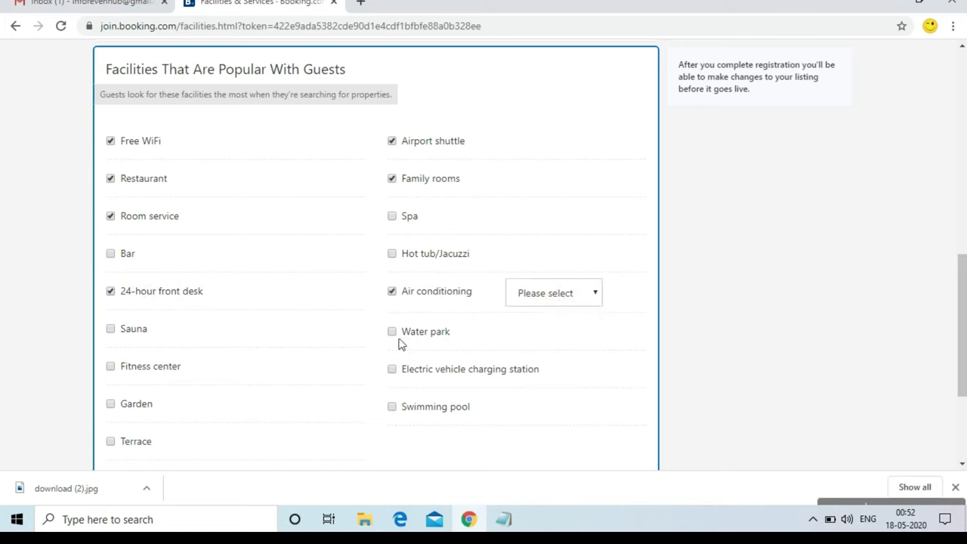
left_click(550, 300)
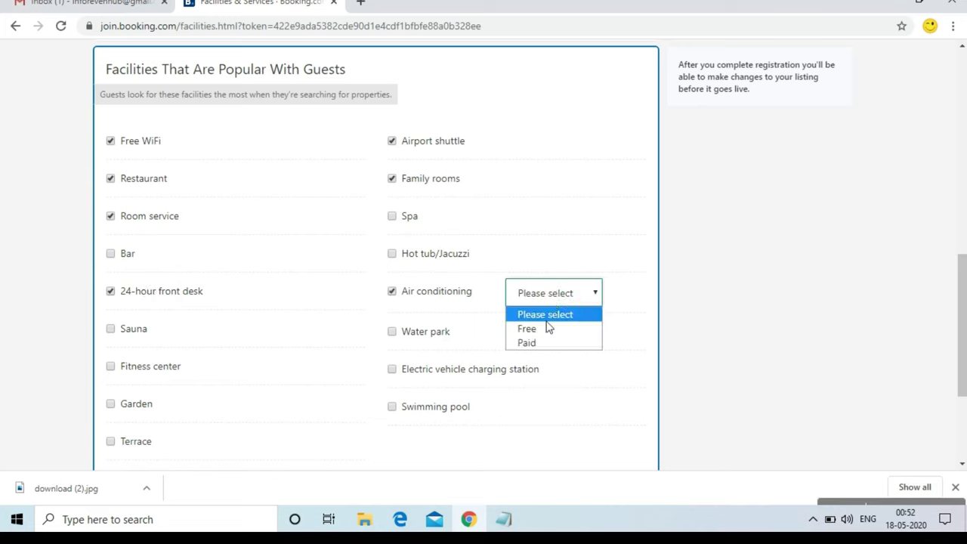
left_click(546, 330)
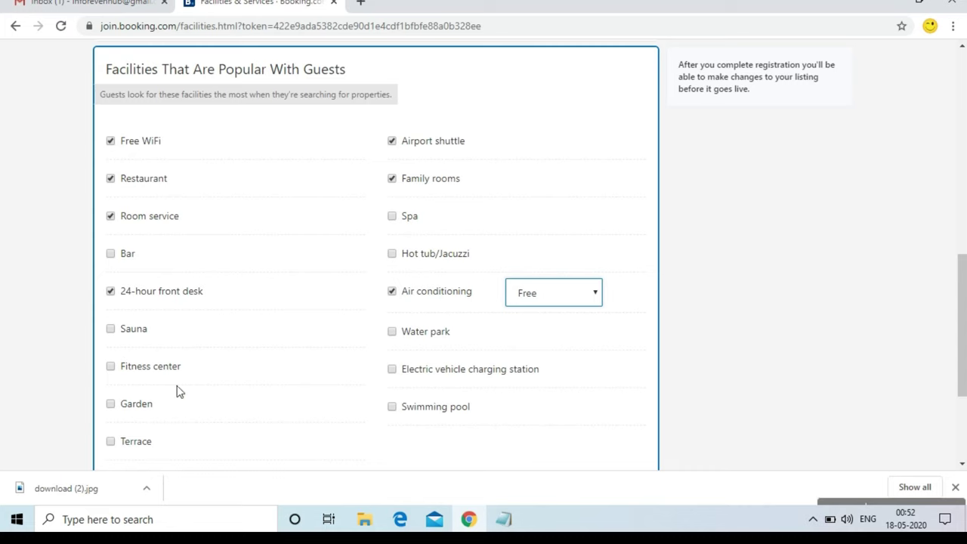
left_click_drag(959, 326, 958, 373)
left_click(420, 389)
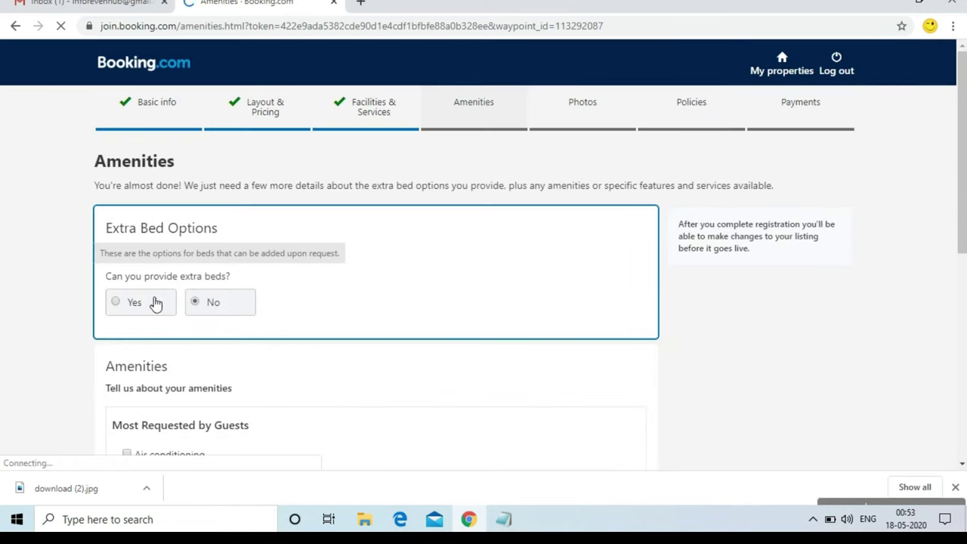
Allow extra beds for children at INR 400 and adults at INR 600 per night
left_click(155, 302)
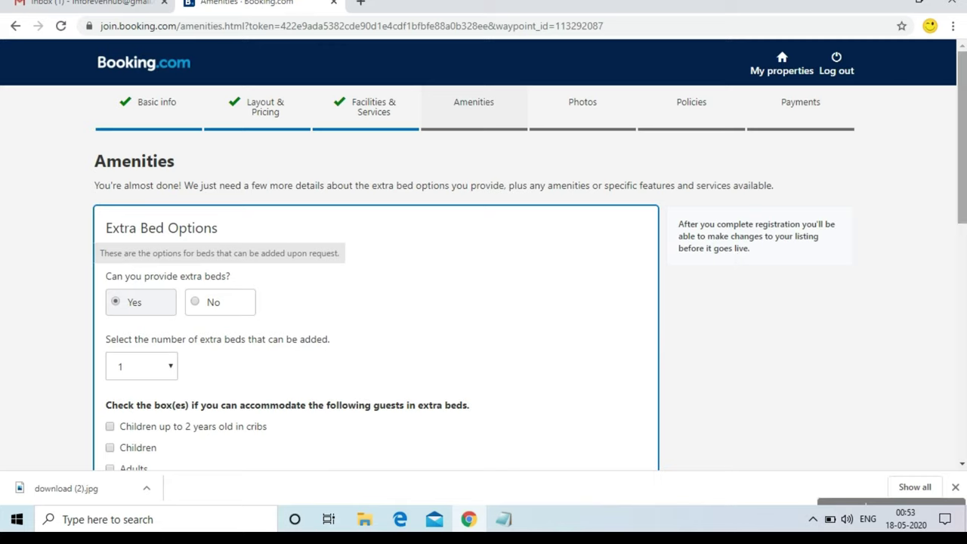
scroll(484, 255, "down", 3)
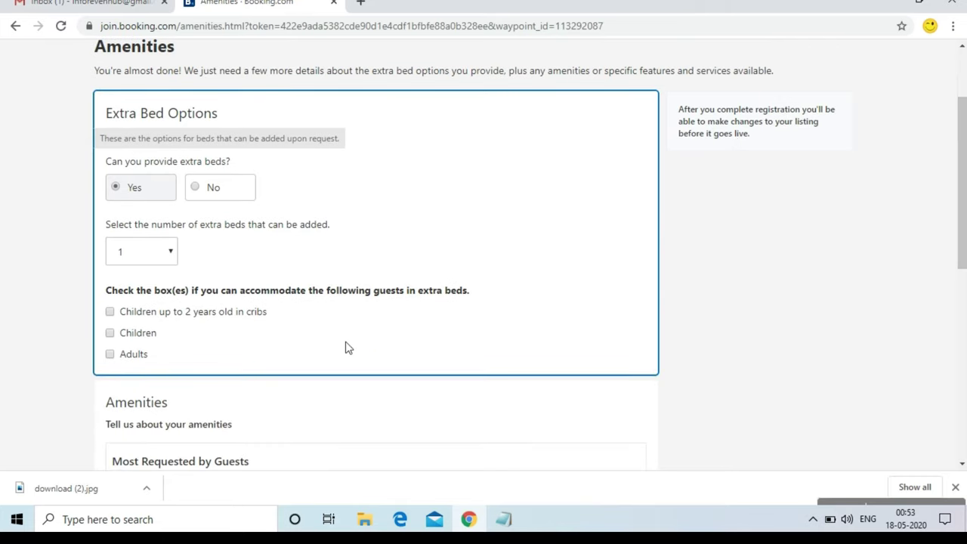
left_click(110, 355)
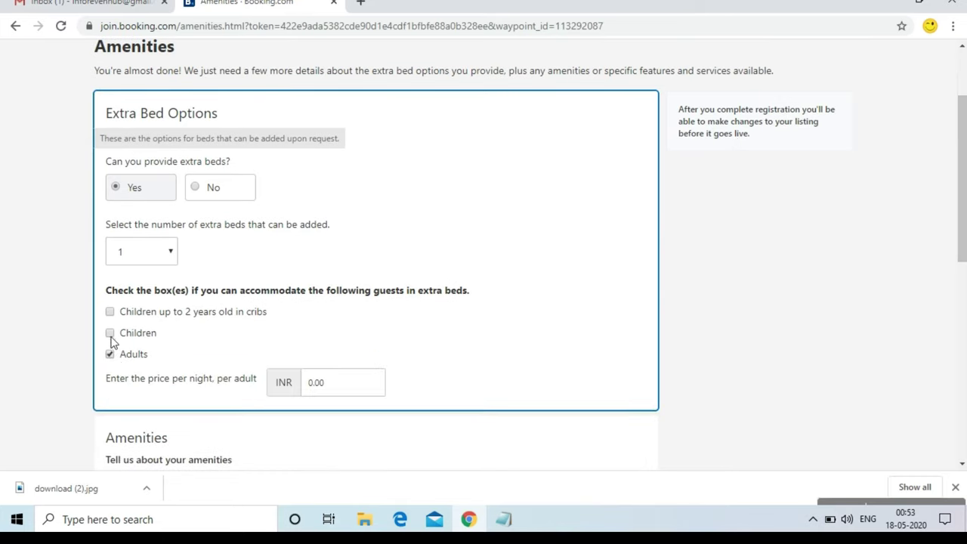
left_click(110, 334)
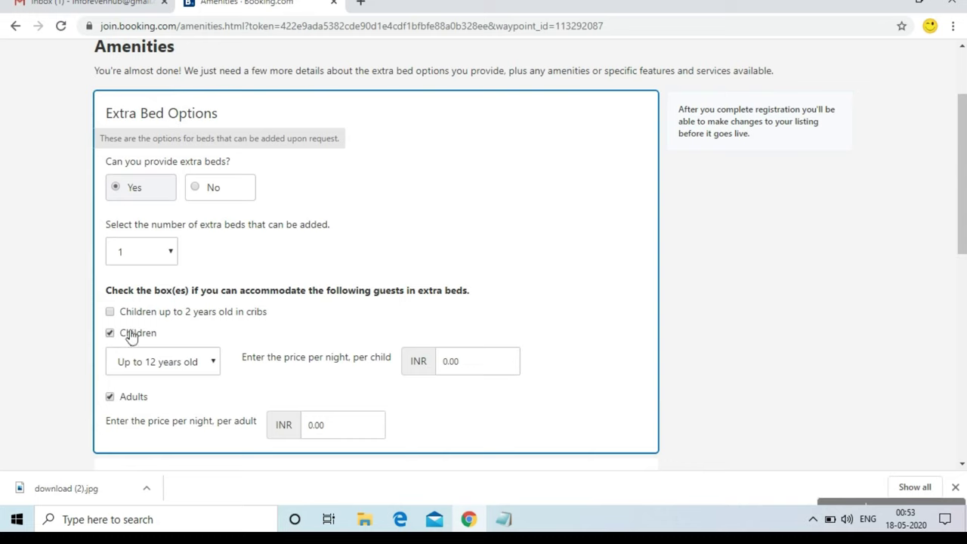
left_click(492, 370)
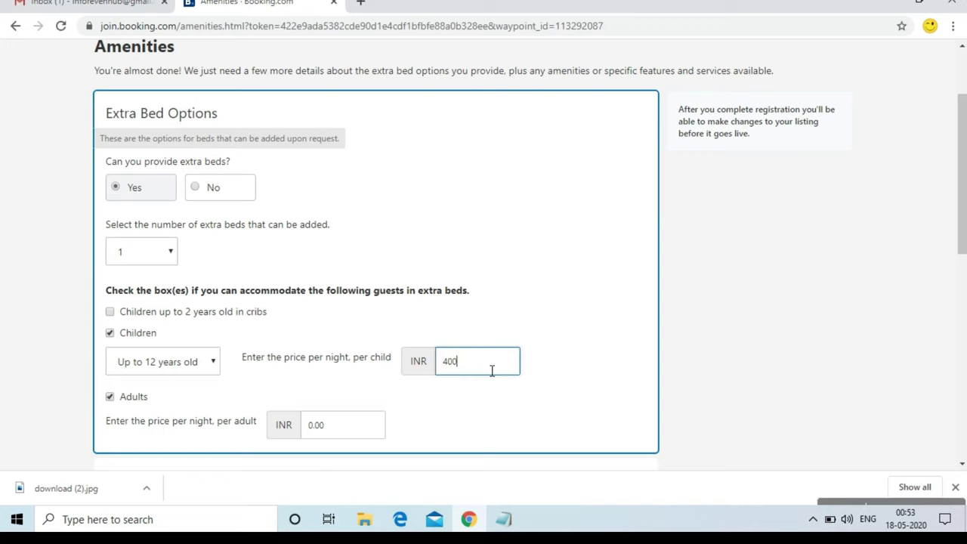
left_click(349, 429)
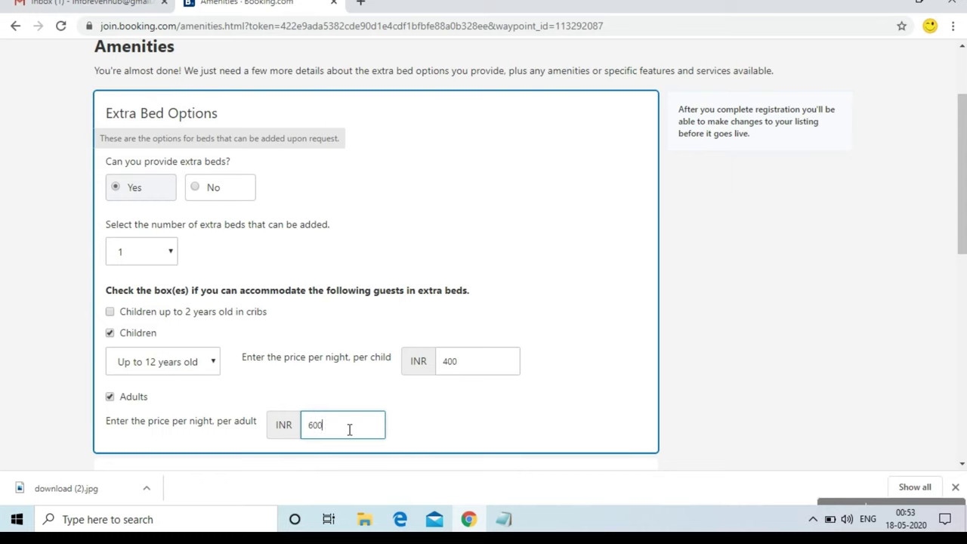
left_click_drag(963, 227, 963, 328)
Add air conditioning for all rooms and a flat-screen TV as amenities
left_click(193, 309)
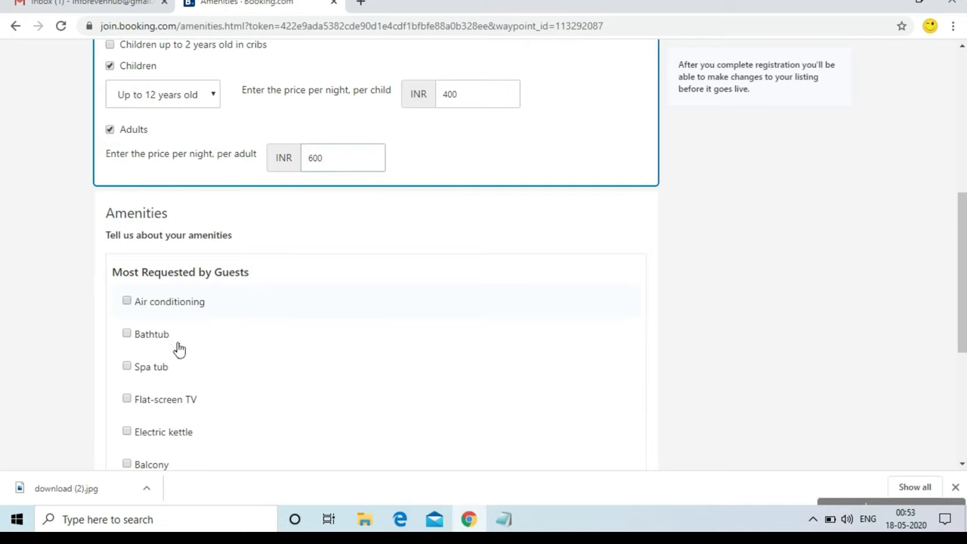
left_click(164, 401)
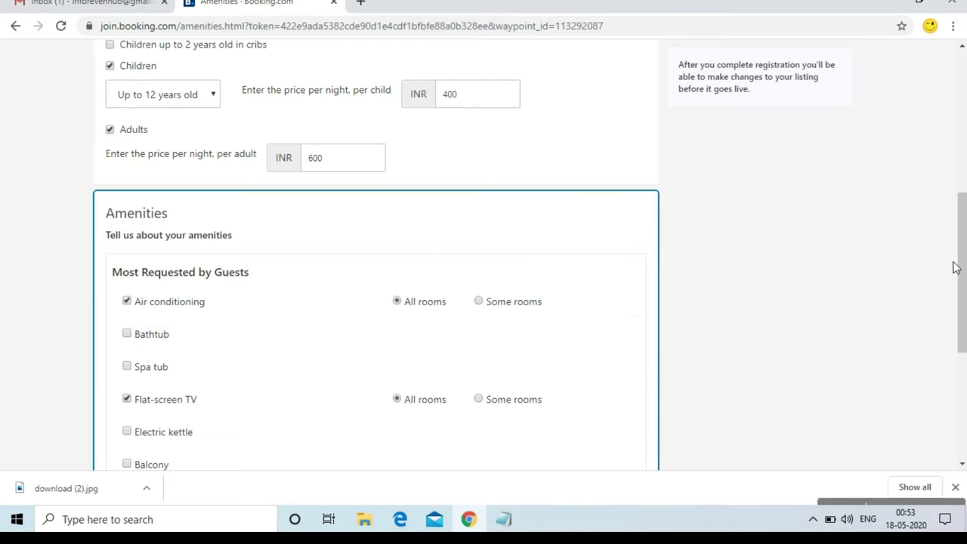
scroll(957, 272, "down", 2)
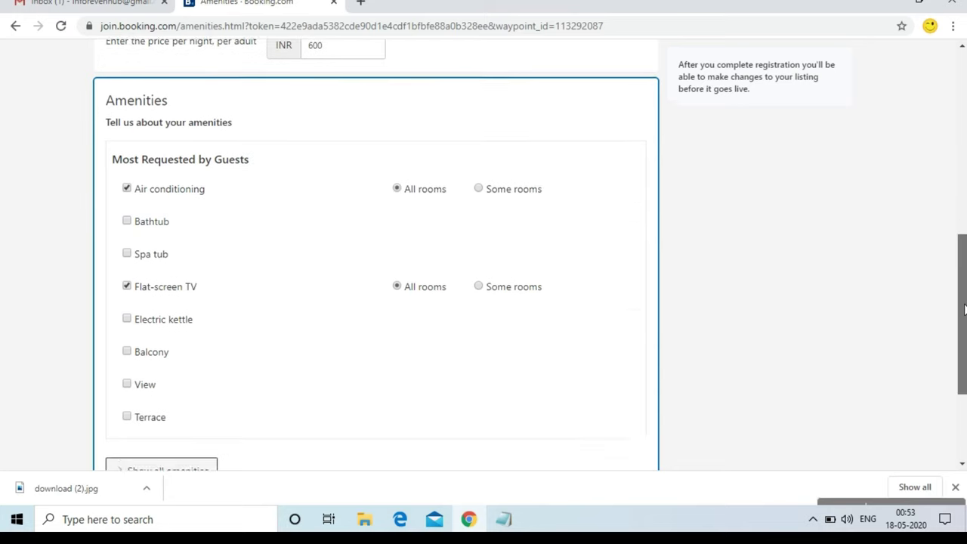
left_click(478, 179)
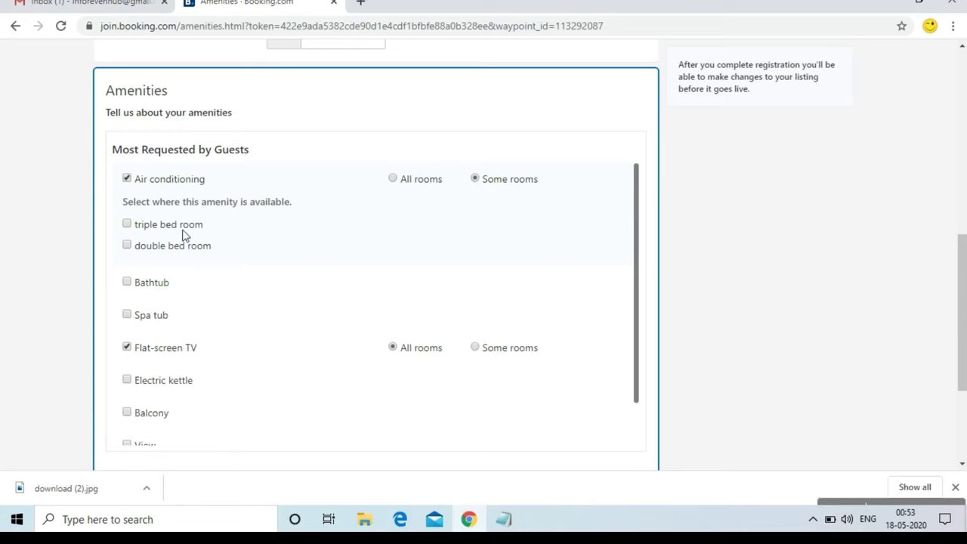
left_click(159, 226)
left_click(396, 180)
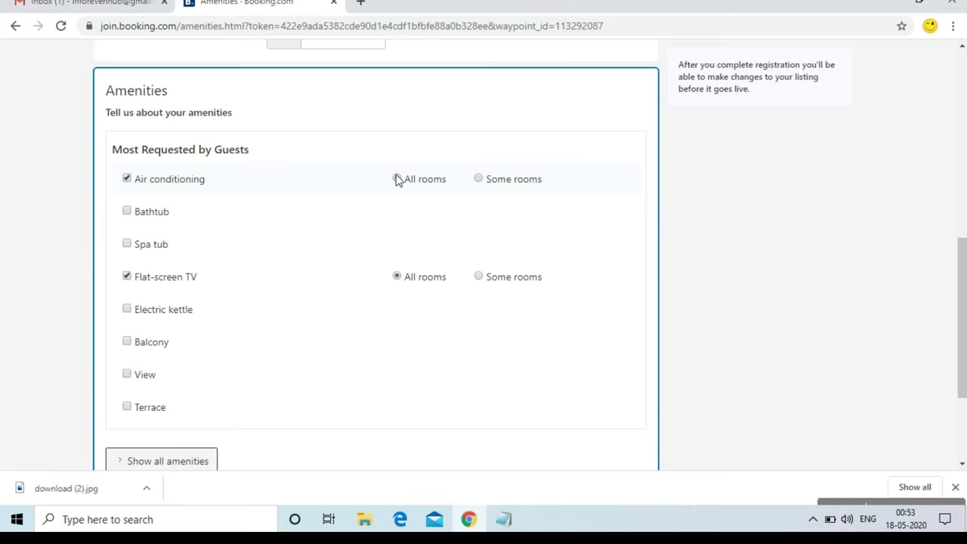
Add an electric kettle for the triple bed room only, plus a terrace
left_click(187, 318)
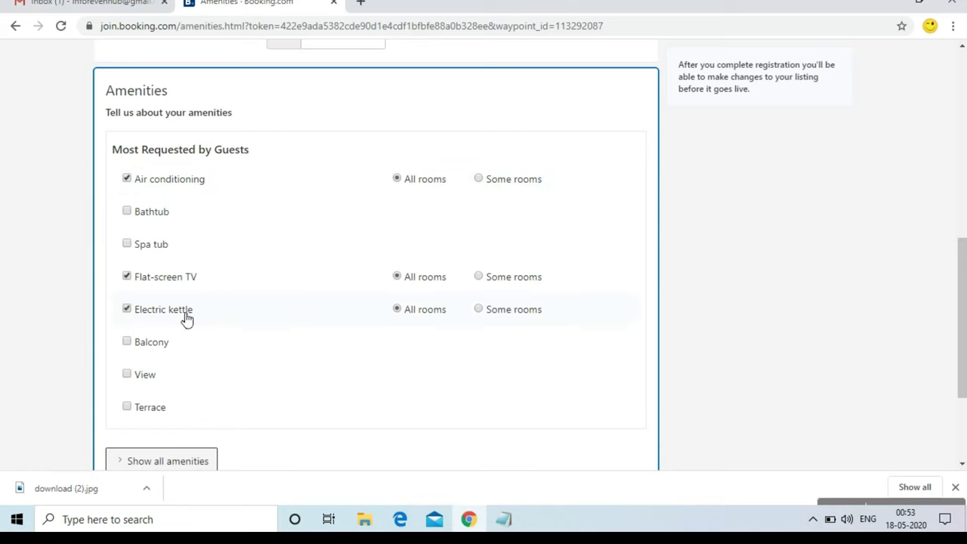
left_click(487, 316)
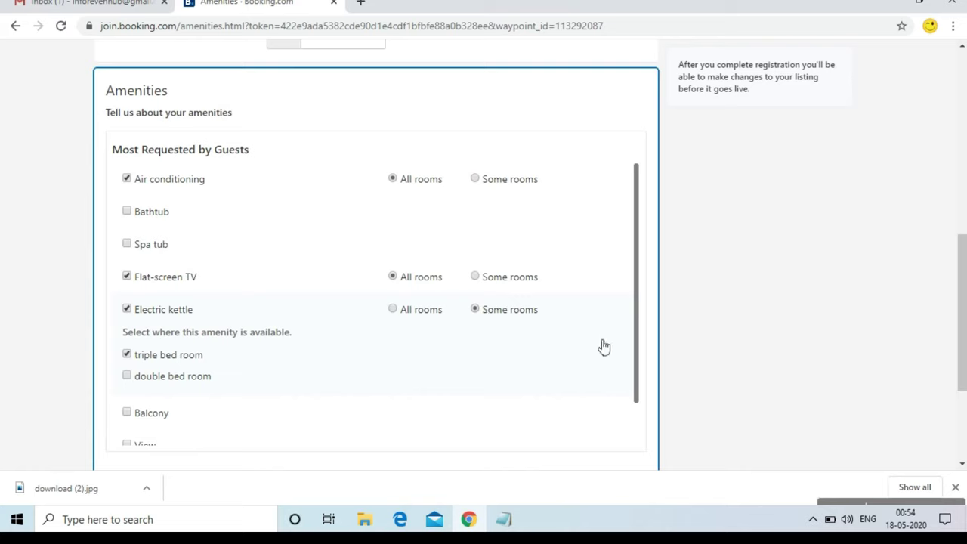
left_click_drag(638, 348, 632, 406)
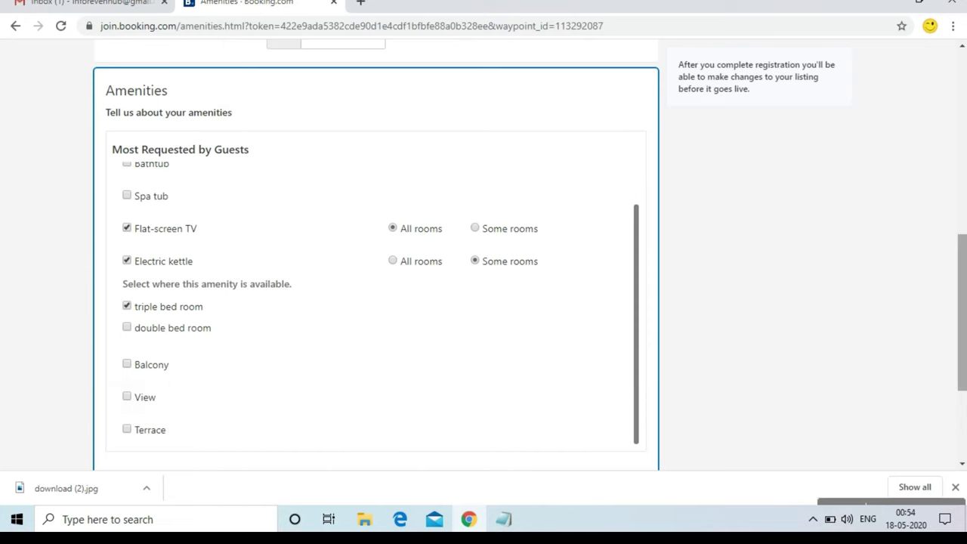
left_click_drag(963, 335, 963, 386)
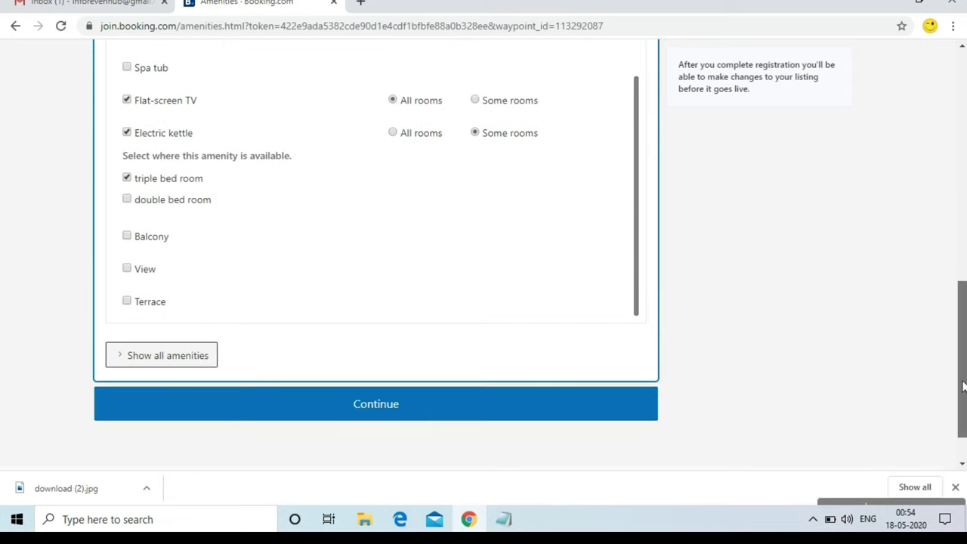
left_click(159, 310)
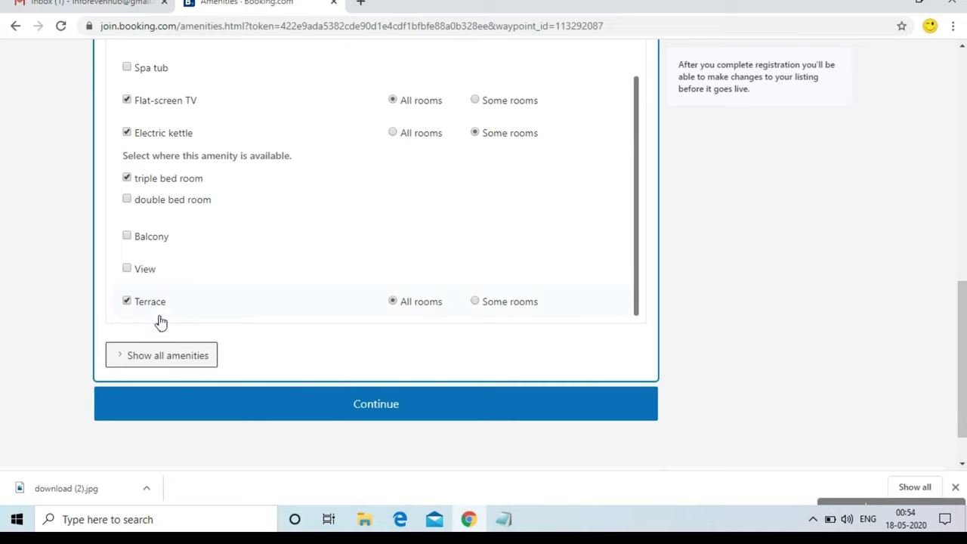
Expand the Room amenities checklist and tick Clothes rack
left_click(169, 361)
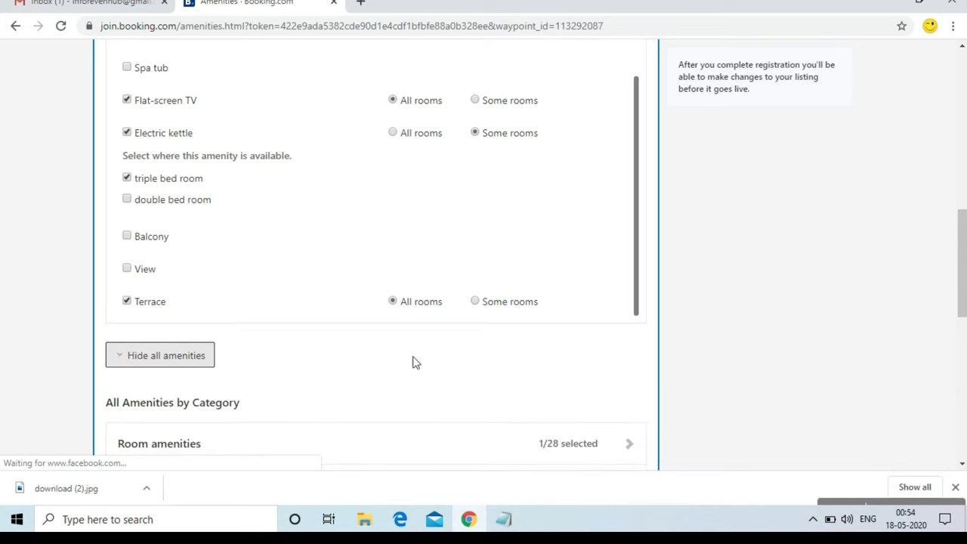
left_click_drag(962, 281, 962, 345)
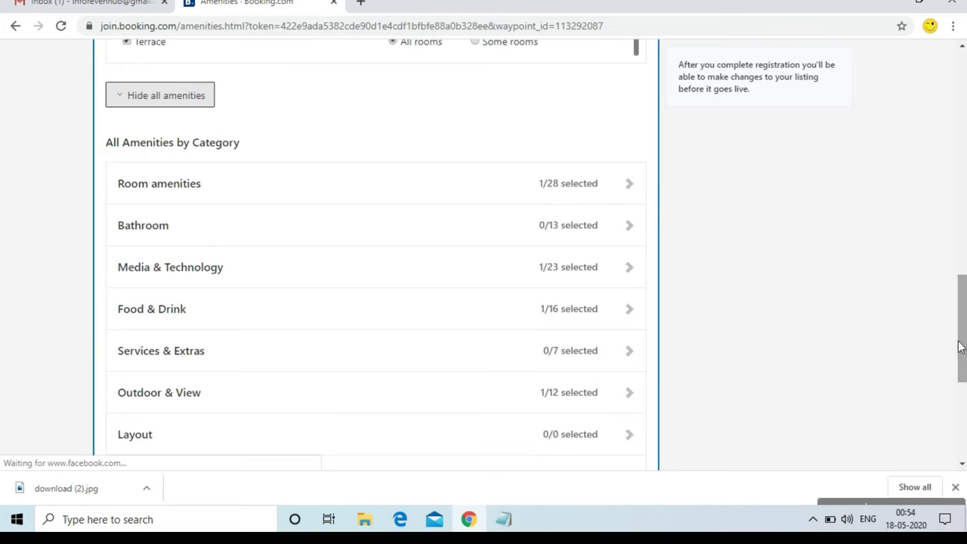
left_click(578, 197)
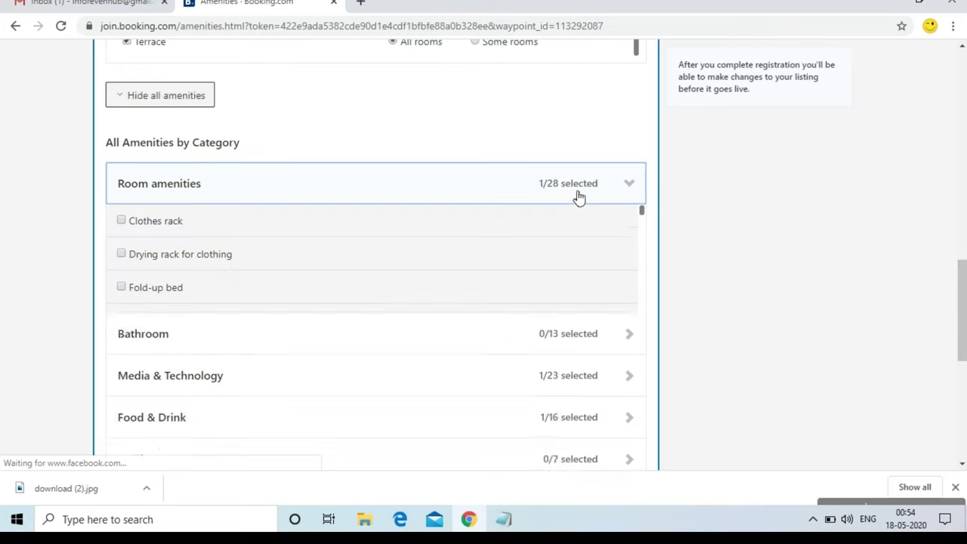
left_click_drag(643, 252, 641, 248)
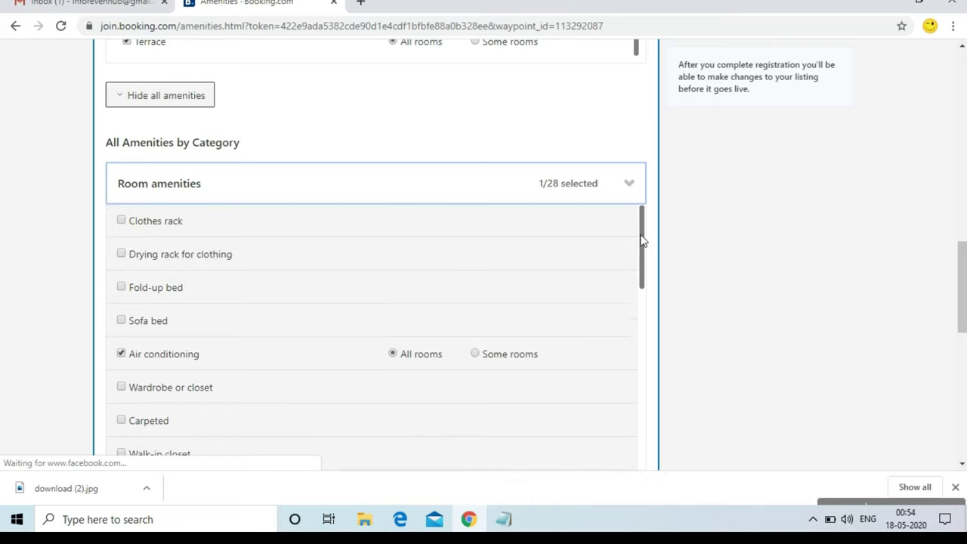
left_click(138, 227)
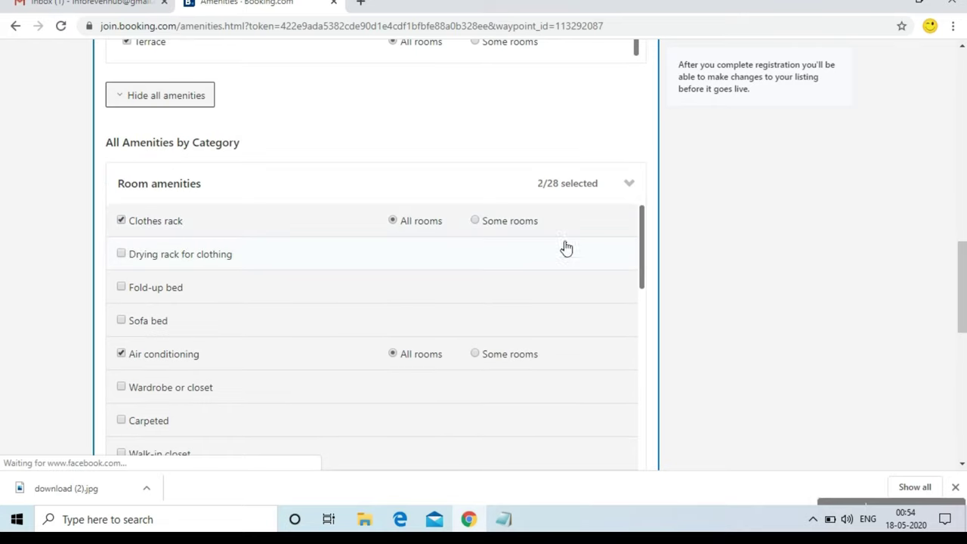
Tick Soundproof for all rooms and expand the Bathroom category
left_click_drag(642, 255, 634, 426)
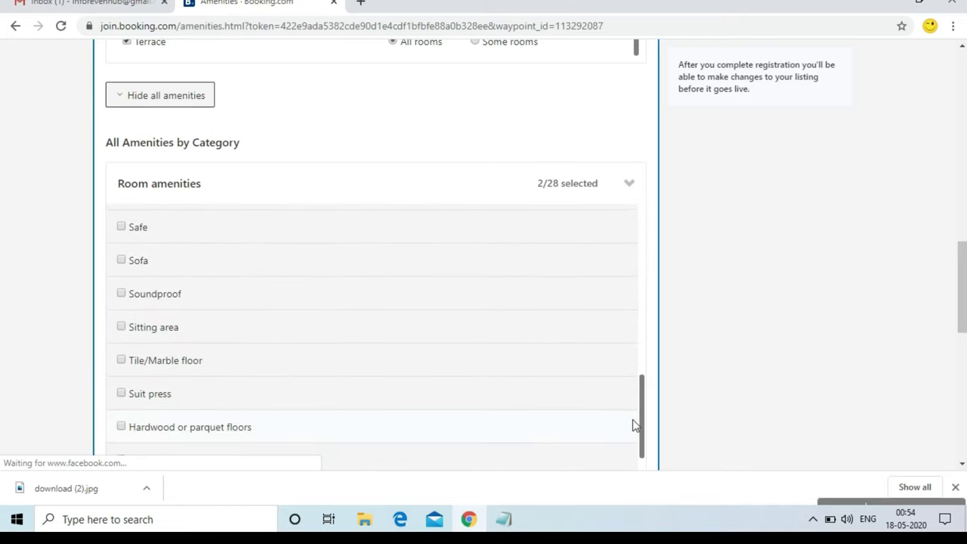
left_click(149, 295)
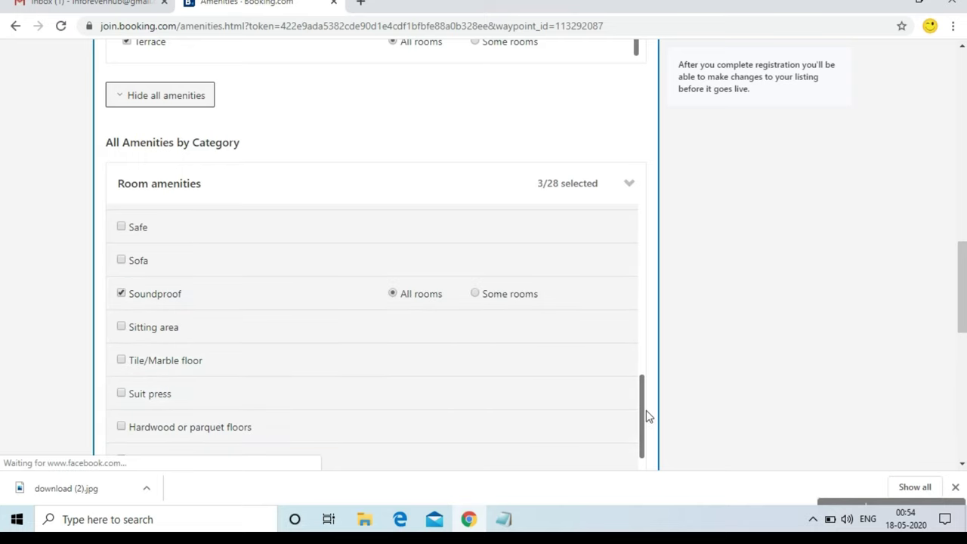
left_click_drag(643, 410, 644, 442)
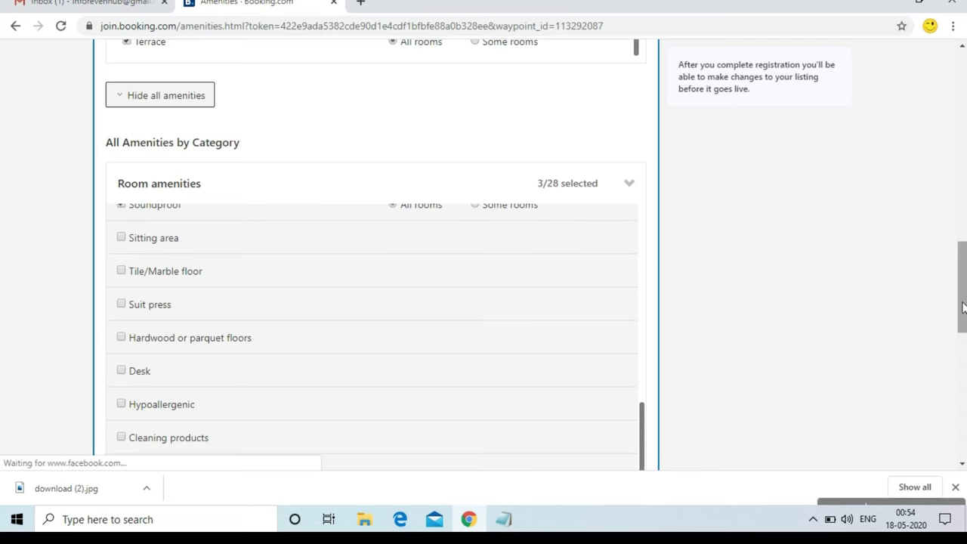
left_click_drag(962, 313, 963, 378)
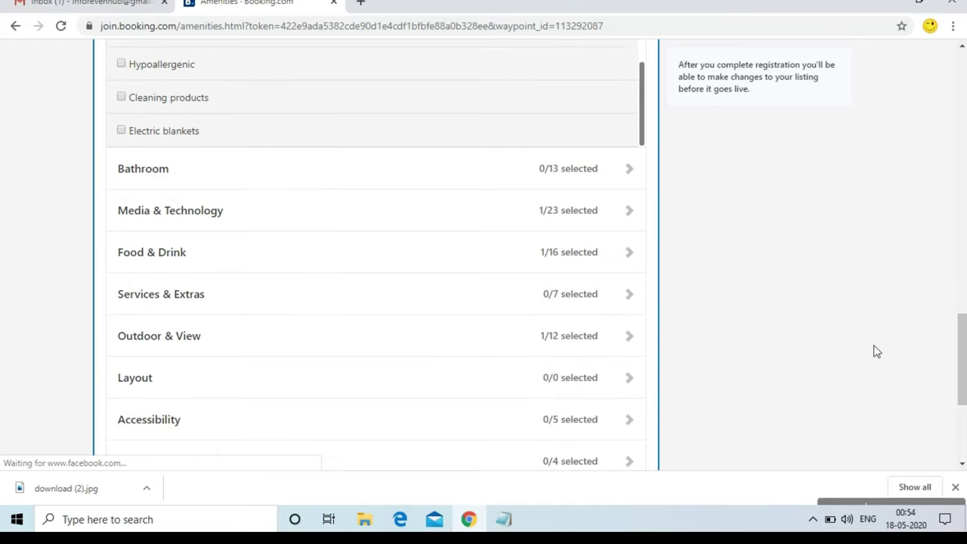
left_click(590, 187)
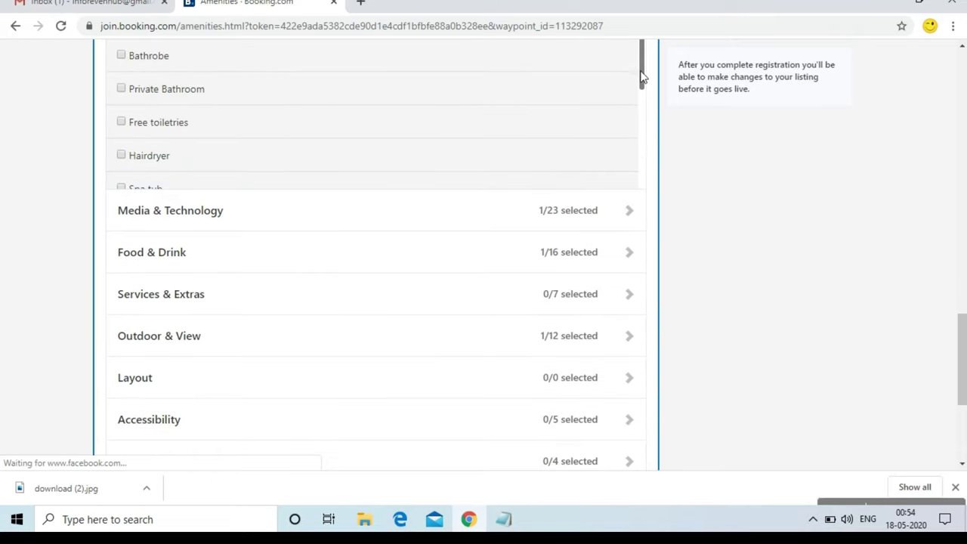
Tick Bathtub or shower, Private Bathroom, Free toiletries, Shower, Toilet and Slippers under Bathroom
left_click_drag(962, 354, 962, 310)
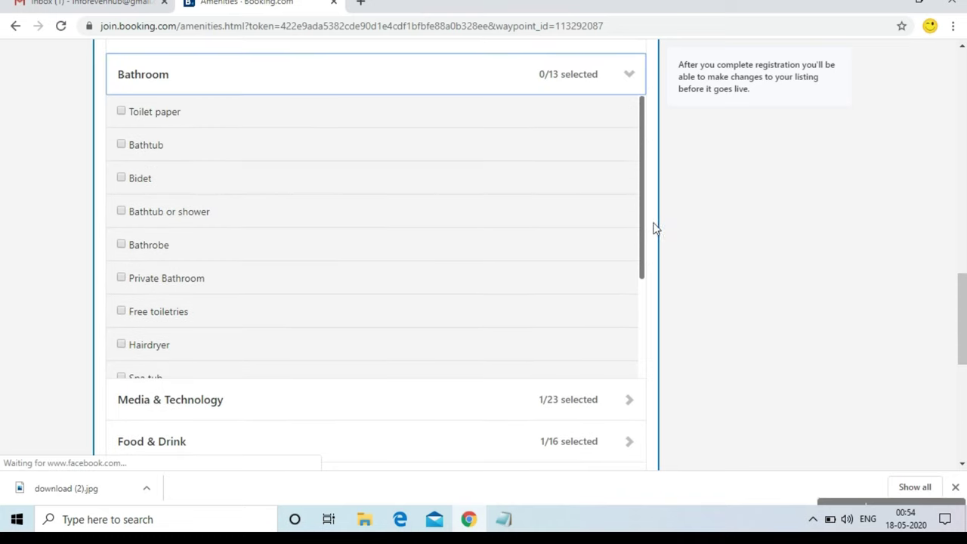
left_click_drag(643, 210, 642, 209)
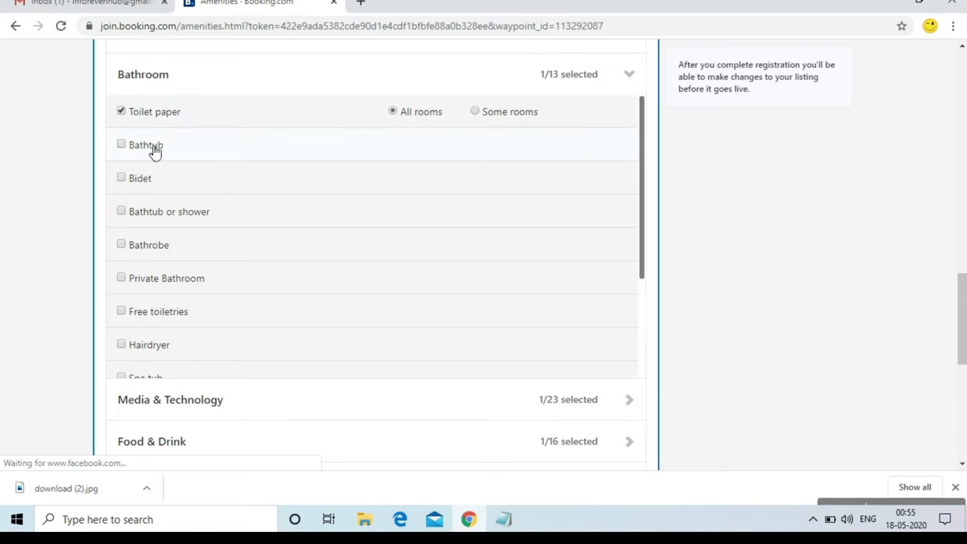
left_click(154, 216)
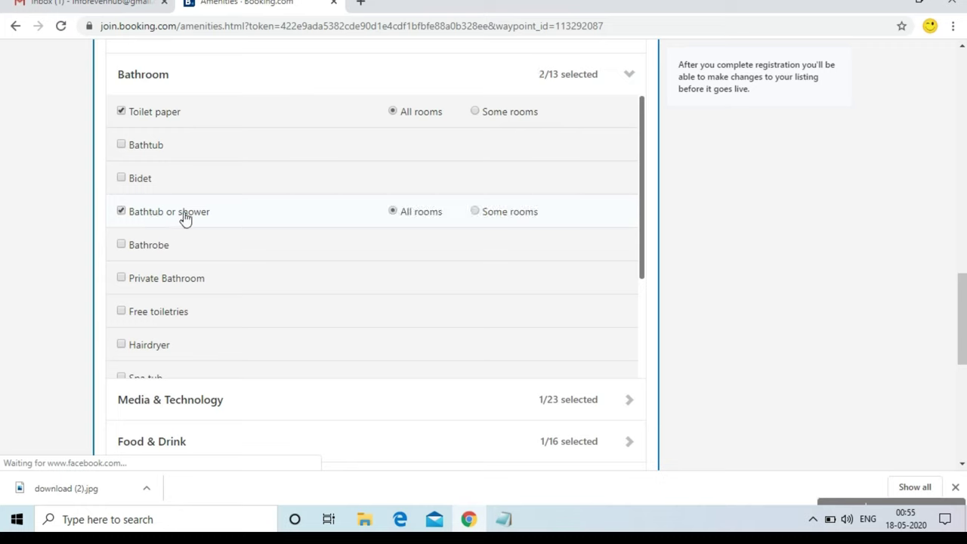
left_click(174, 281)
left_click(164, 317)
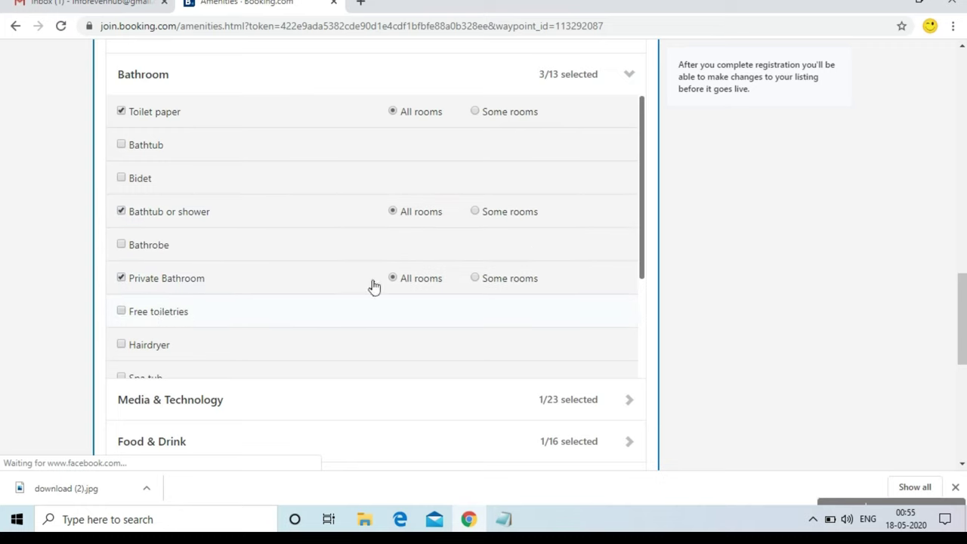
left_click_drag(642, 249, 641, 349)
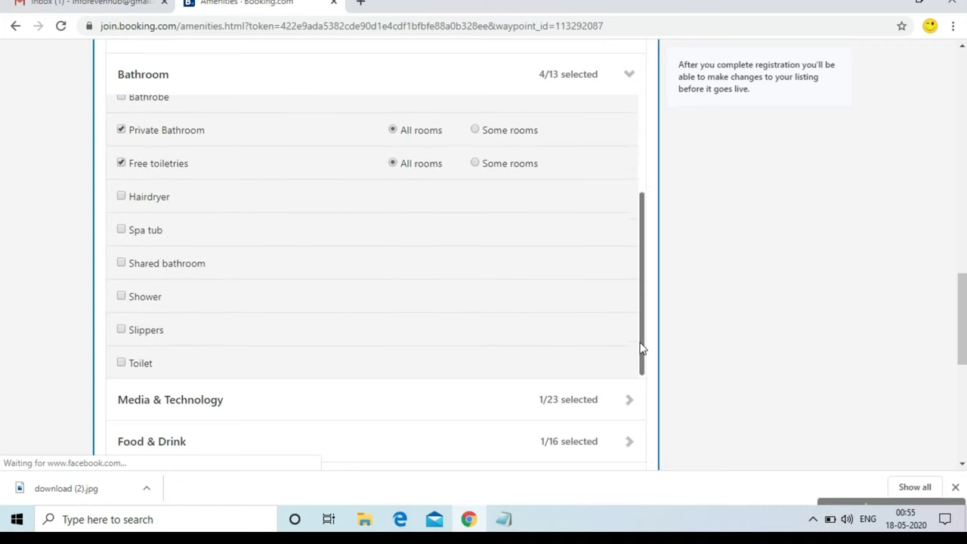
left_click(169, 297)
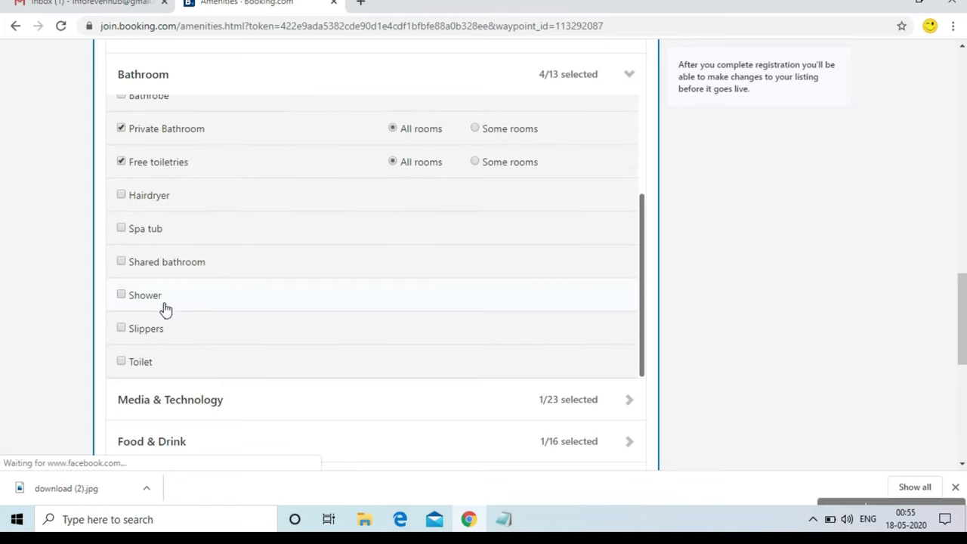
left_click(146, 362)
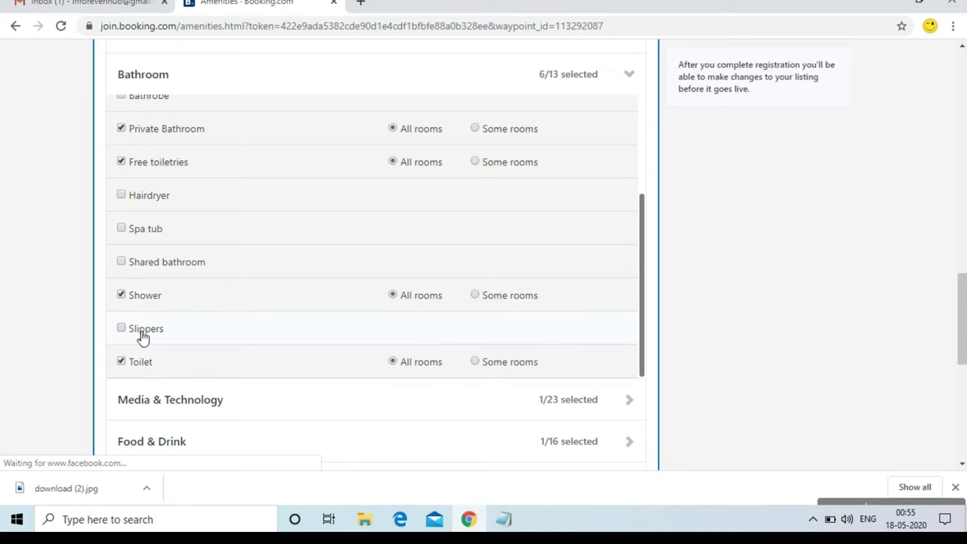
left_click(278, 340)
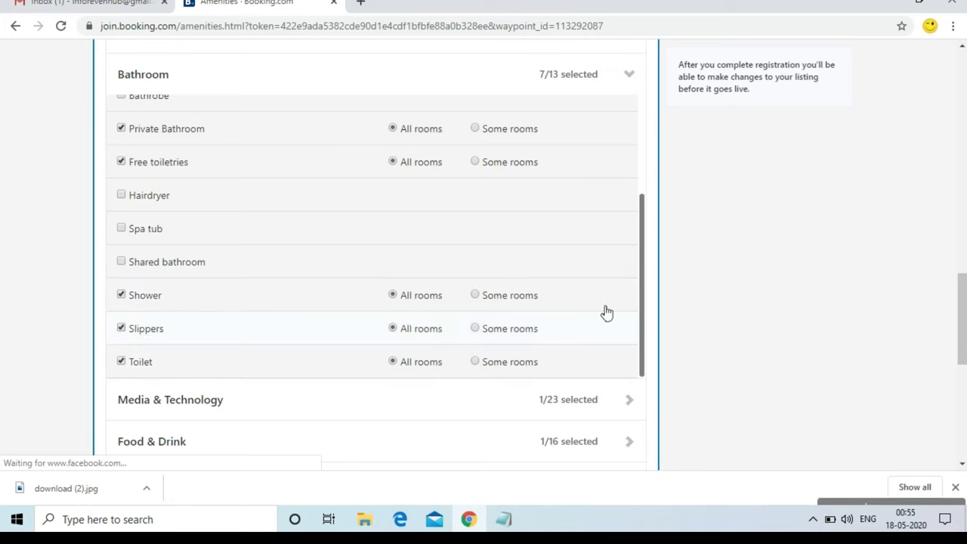
left_click_drag(961, 317, 961, 366)
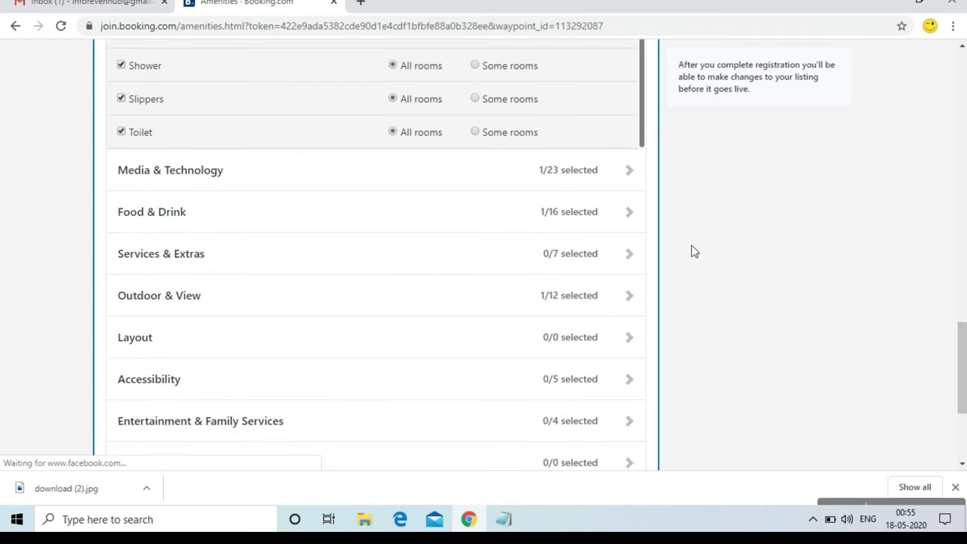
Tick Minibar under Food & Drink, then expand the Services & Extras category
left_click(617, 184)
scroll(617, 183, "down", 1)
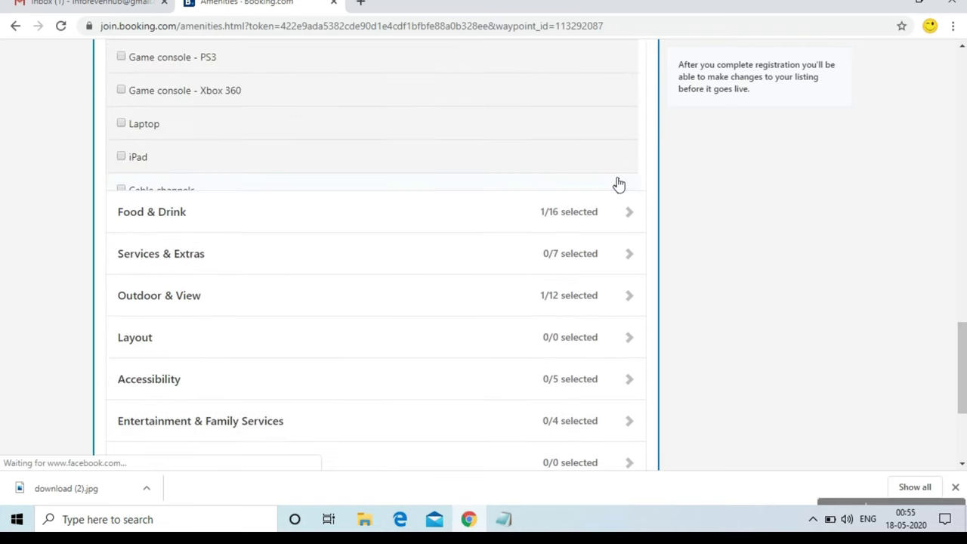
left_click_drag(963, 326, 964, 302)
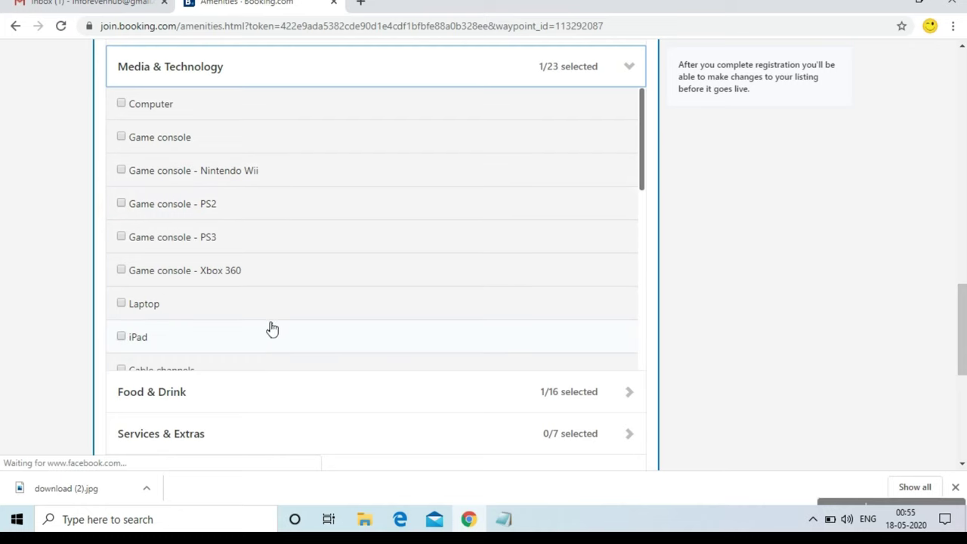
left_click(274, 389)
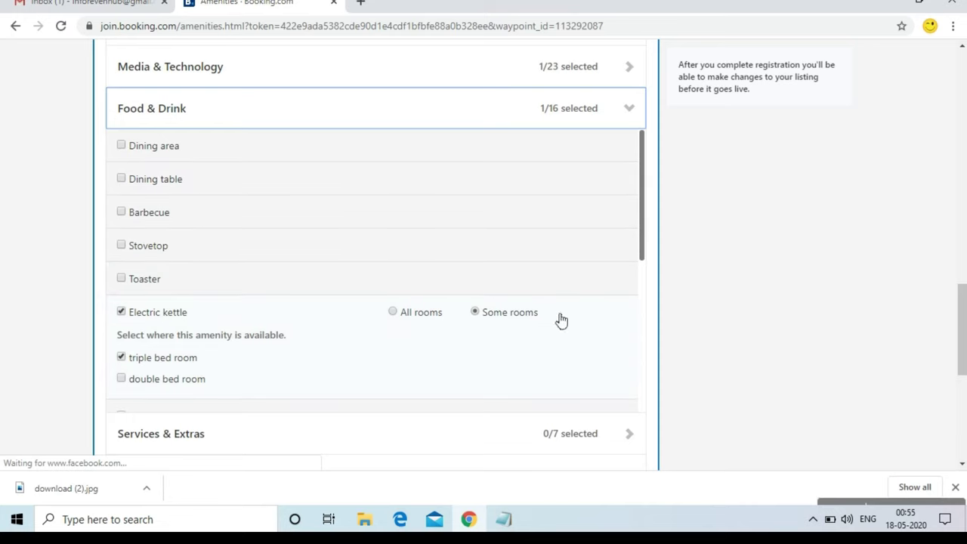
left_click_drag(642, 250, 641, 280)
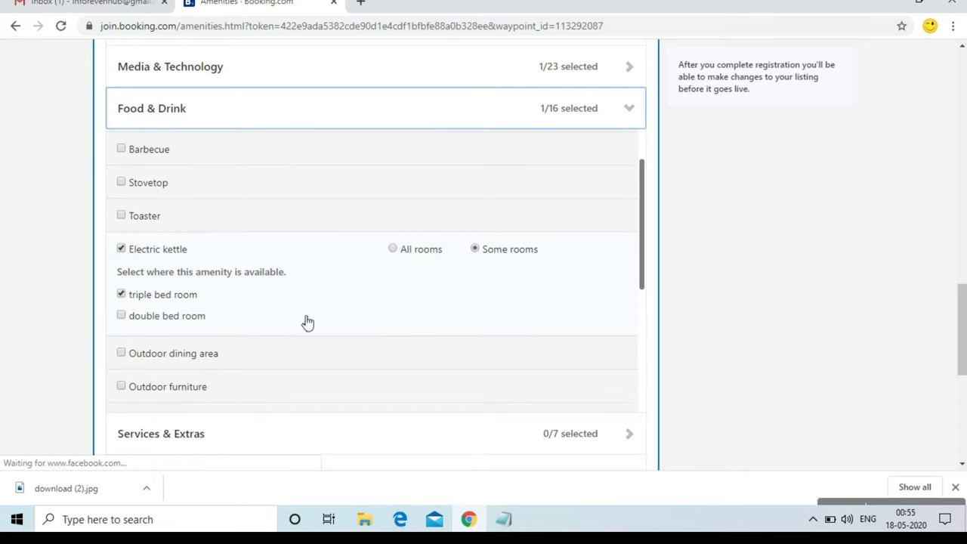
left_click_drag(641, 268, 643, 339)
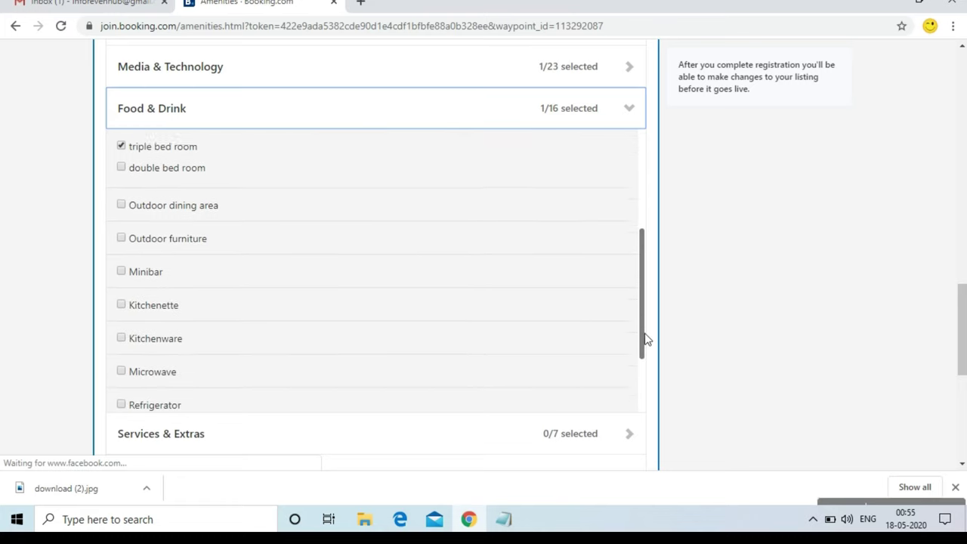
left_click(123, 269)
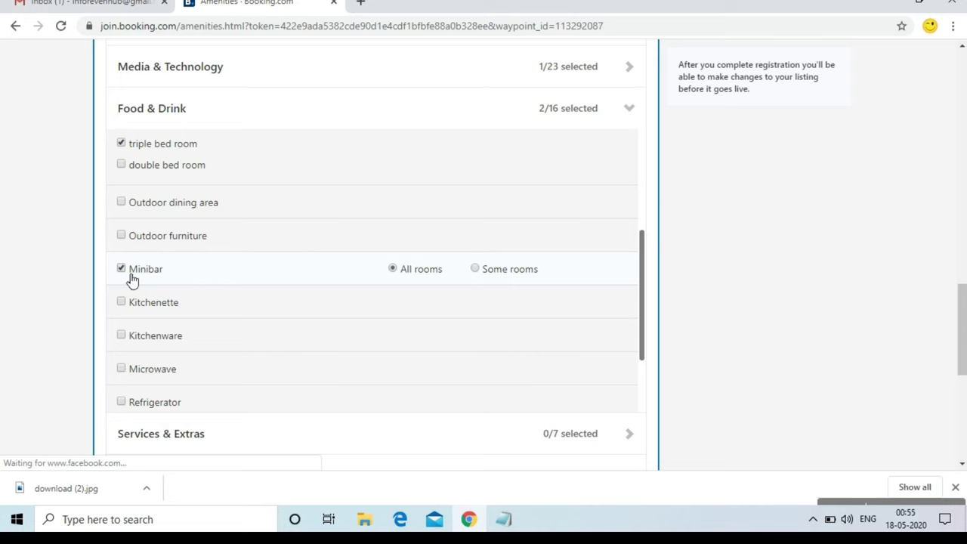
left_click_drag(640, 310, 642, 377)
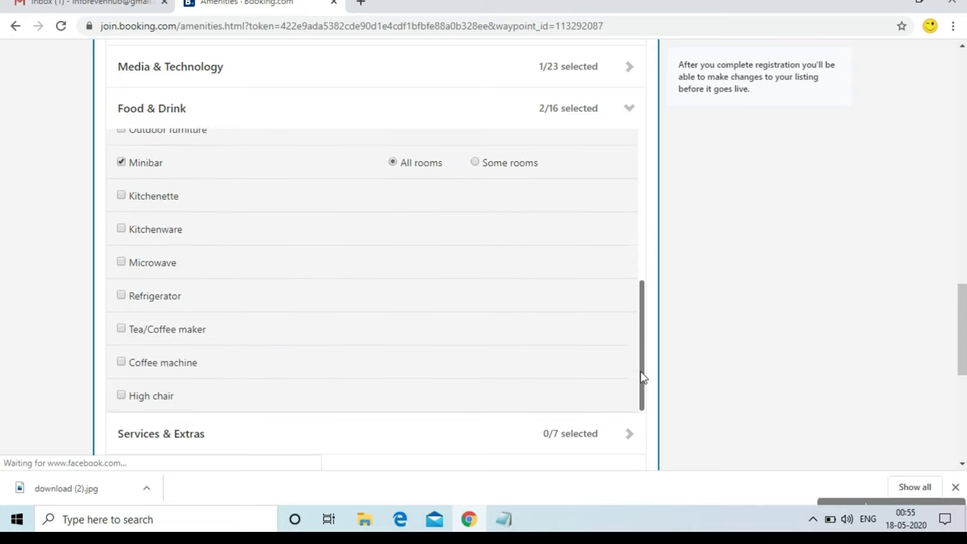
left_click_drag(962, 329, 961, 370)
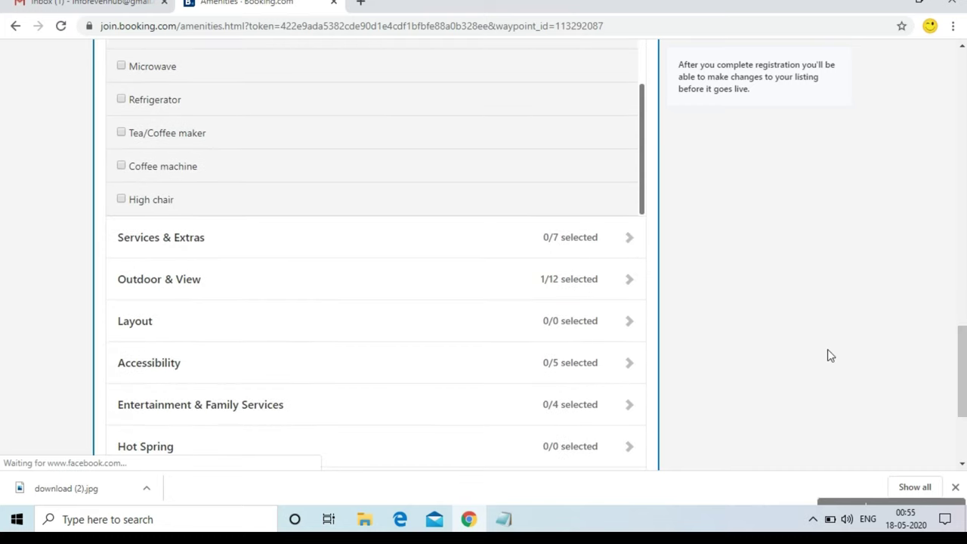
left_click(575, 254)
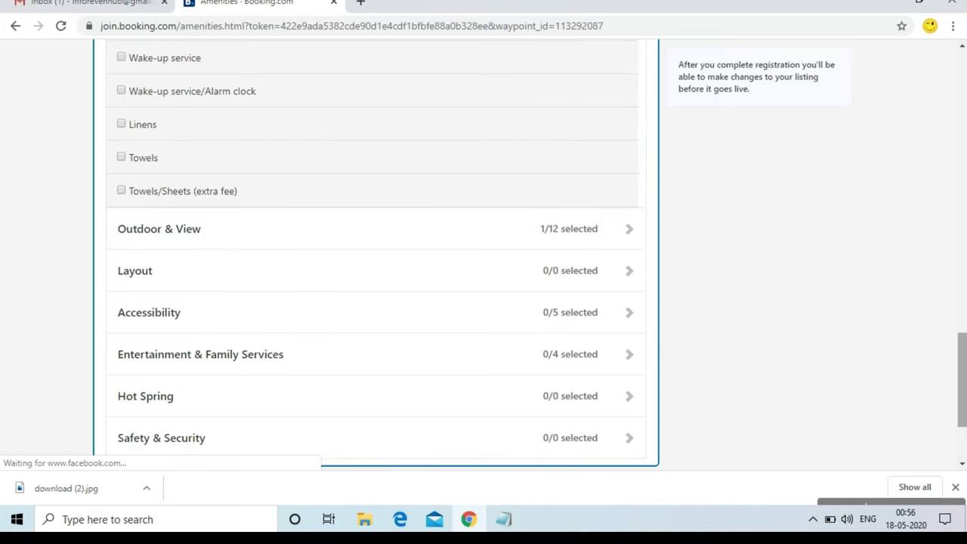
Tick Wake-up service/Alarm clock, Towels and Linens for all rooms under Services & Extras
left_click_drag(962, 368, 964, 334)
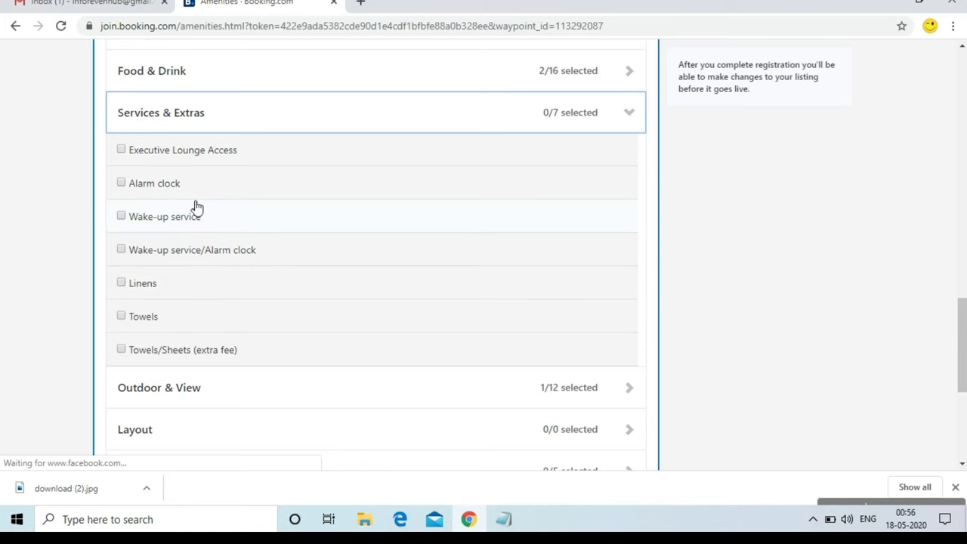
left_click(196, 251)
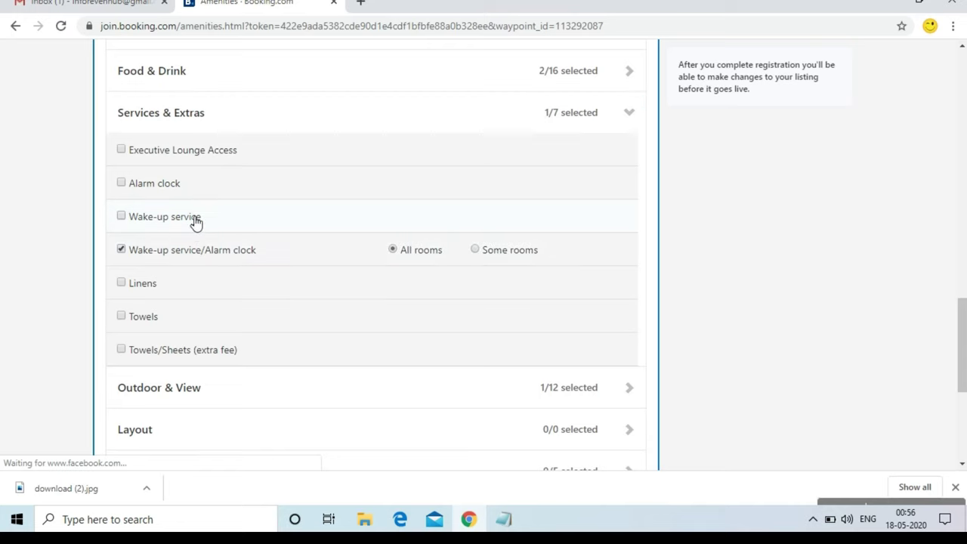
left_click(195, 220)
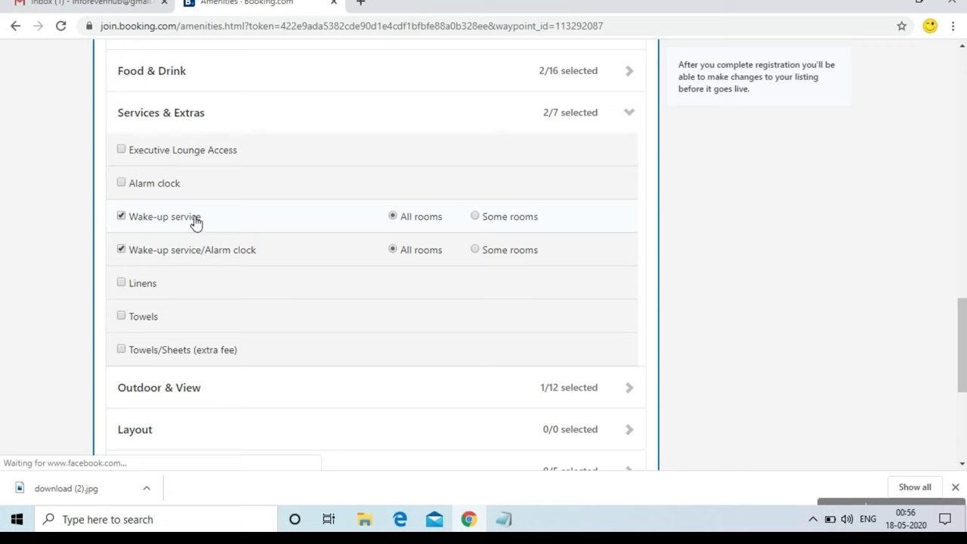
left_click(196, 219)
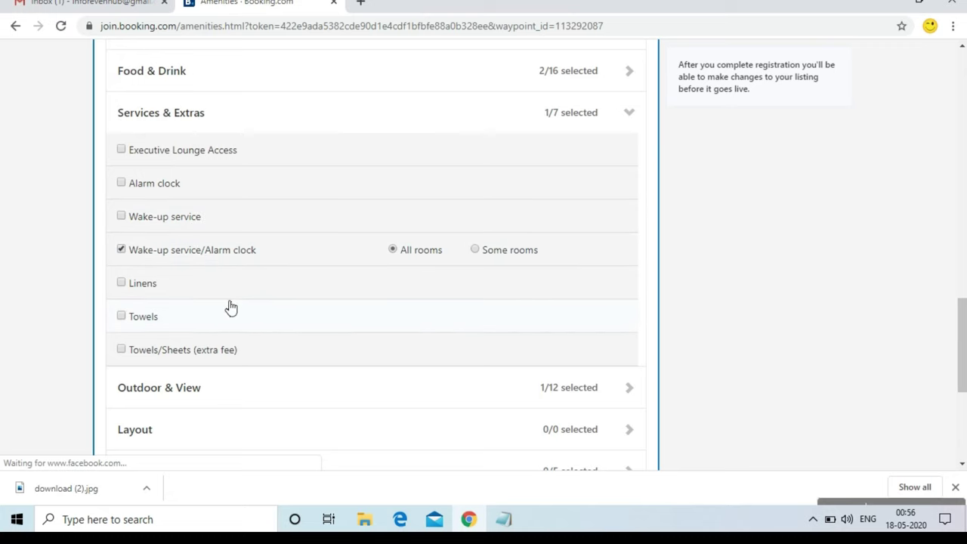
scroll(231, 308, "down", 1)
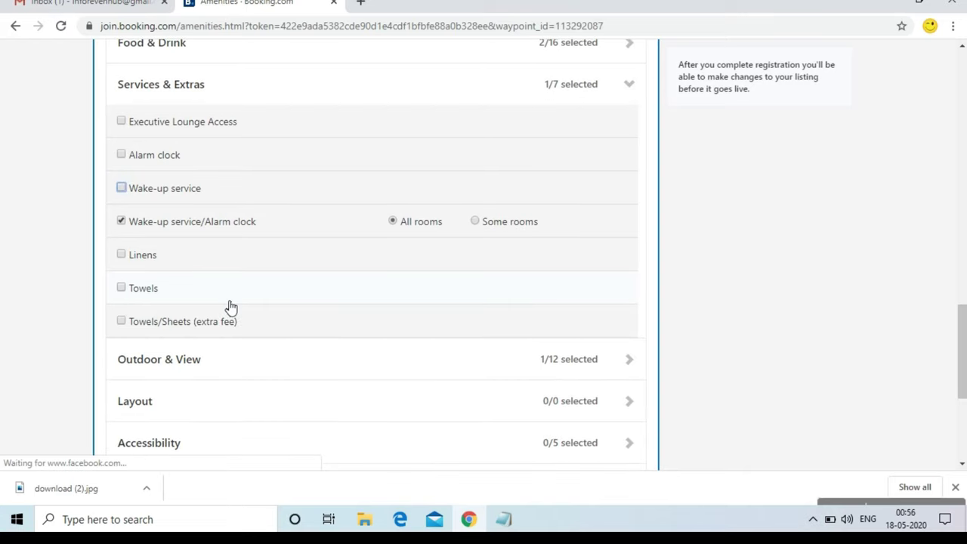
left_click(152, 302)
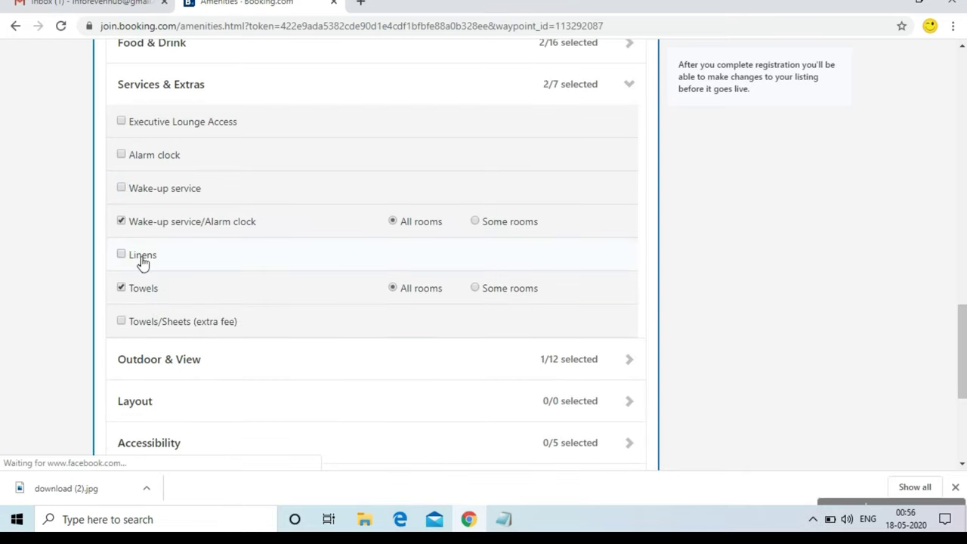
left_click(143, 264)
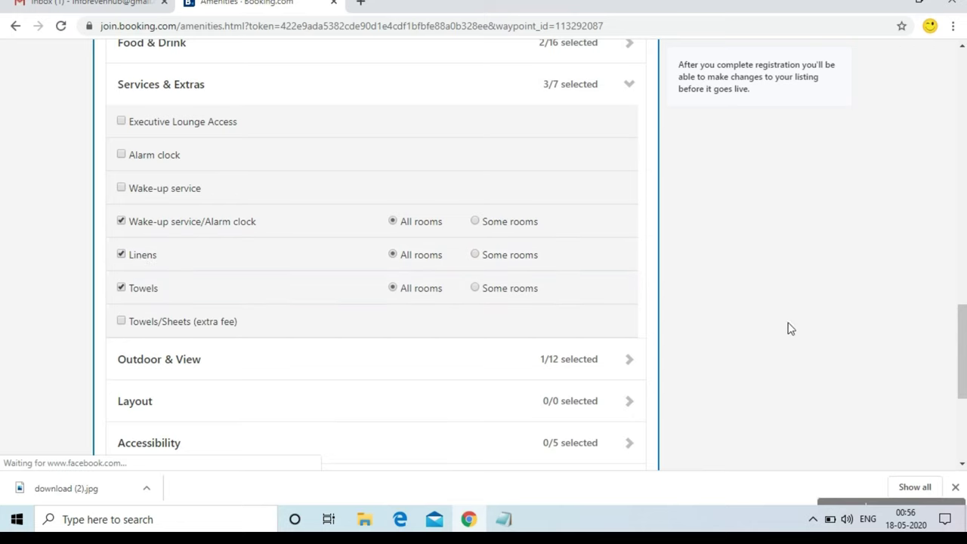
left_click_drag(962, 323, 962, 350)
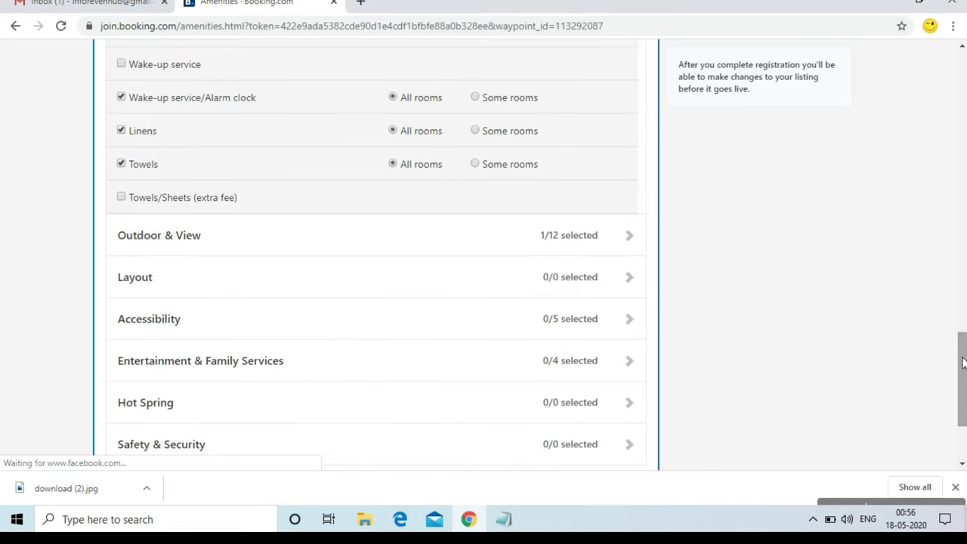
Expand Outdoor & View and tick Landmark view for all rooms
left_click(523, 254)
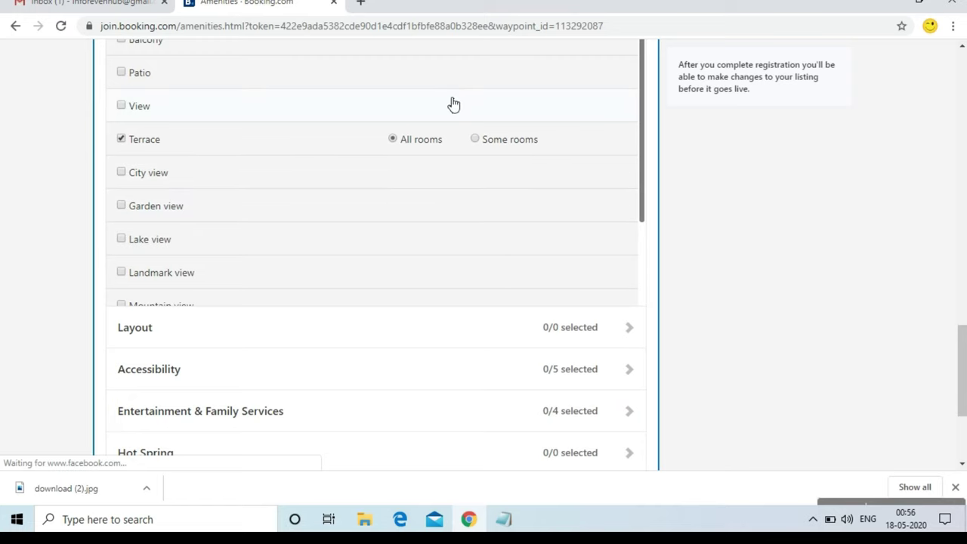
scroll(963, 355, "up", 2)
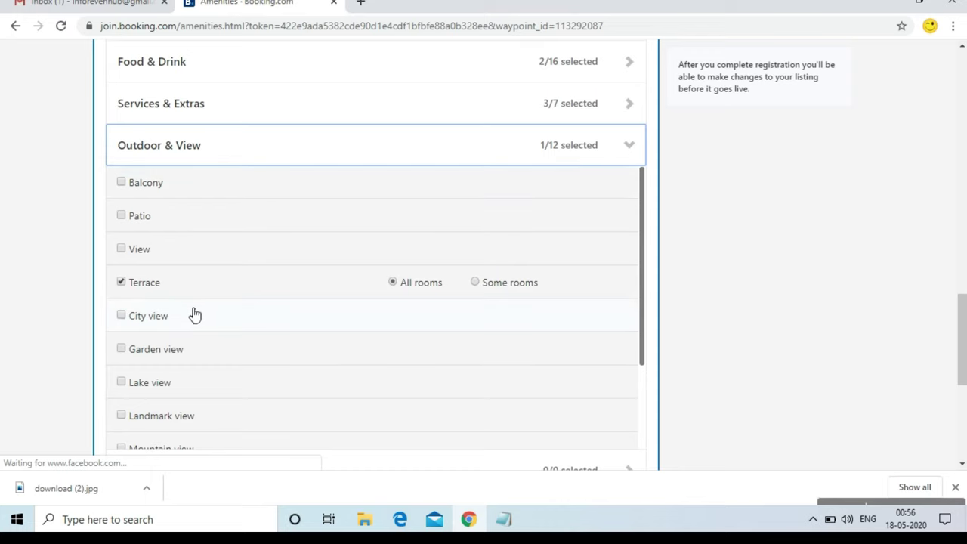
left_click(188, 424)
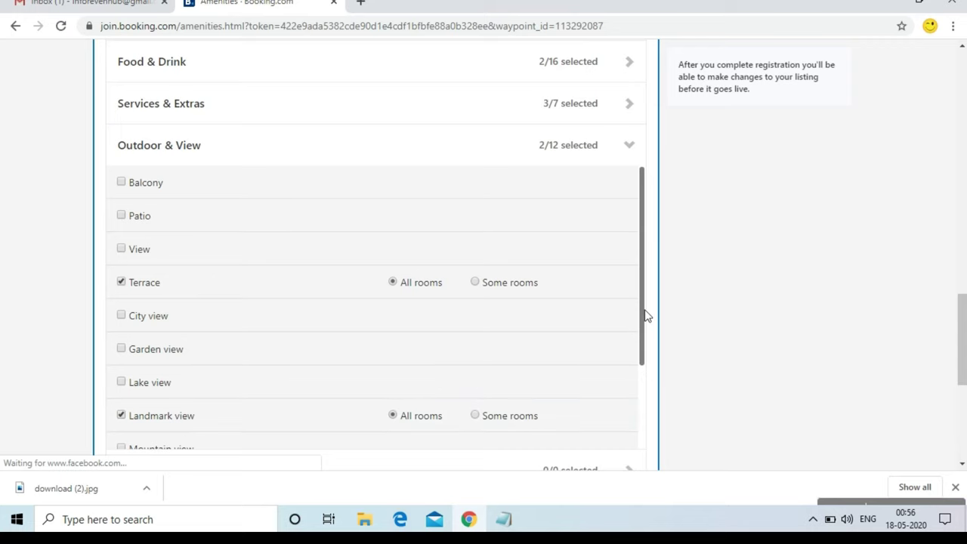
left_click_drag(646, 314, 642, 384)
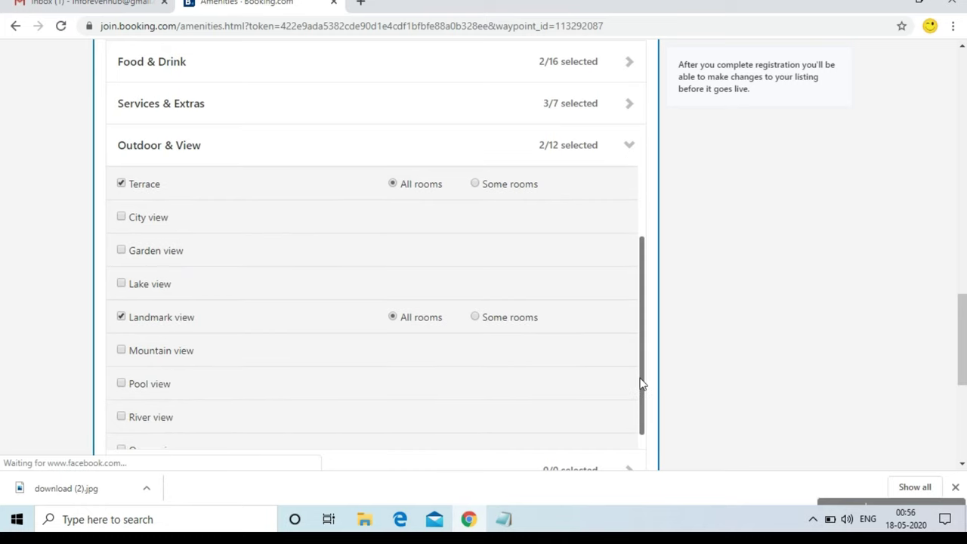
left_click_drag(961, 337, 965, 388)
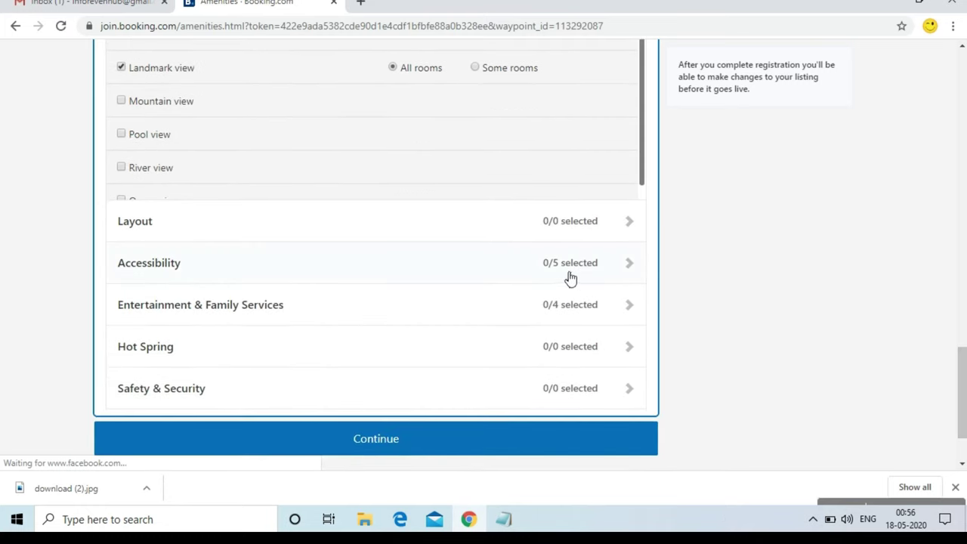
Tick ground floor, wheelchair accessible, elevator and stairs-only options under Accessibility
left_click(473, 217)
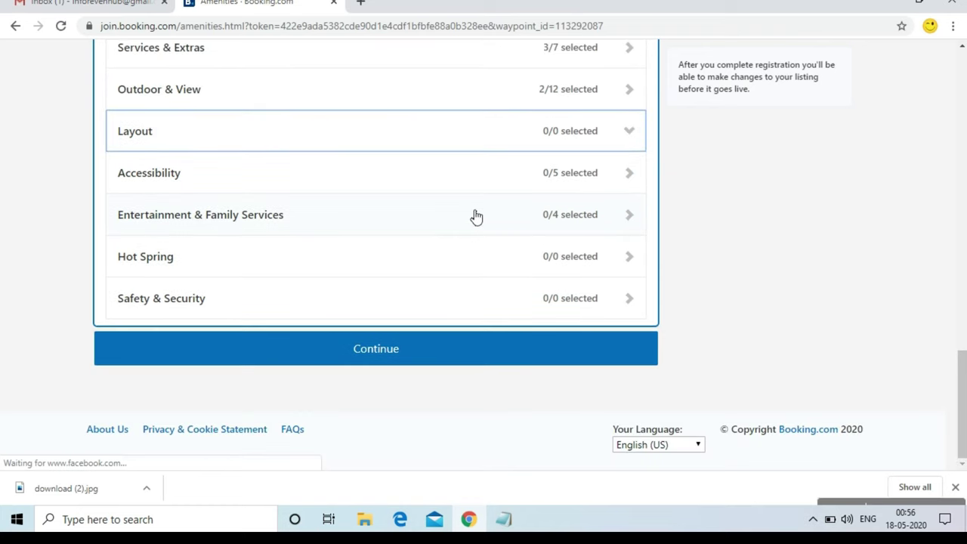
left_click(480, 185)
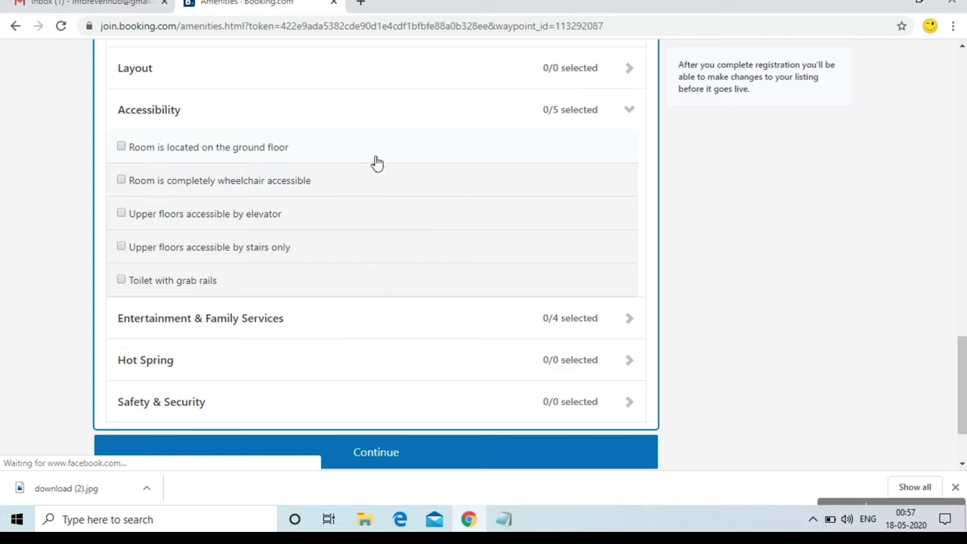
left_click(253, 157)
left_click(249, 185)
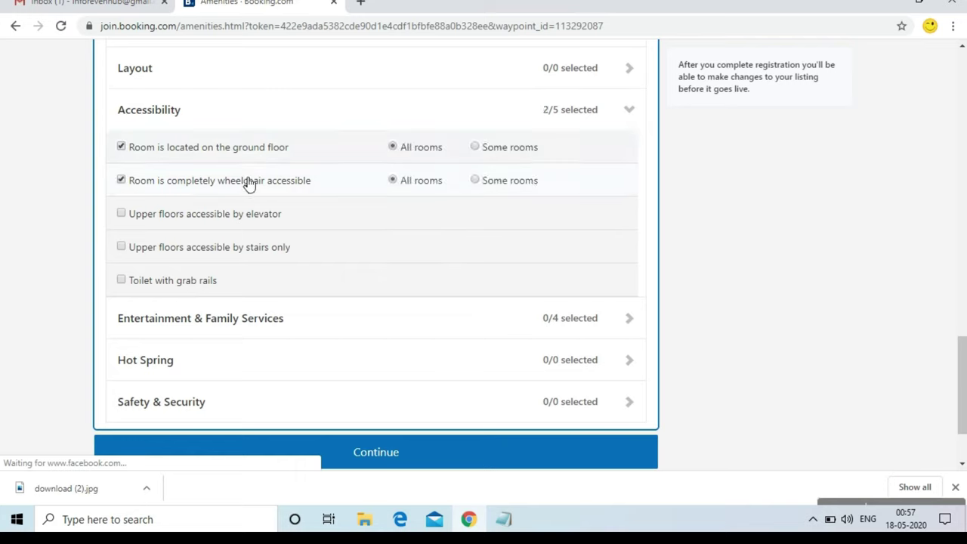
left_click(242, 217)
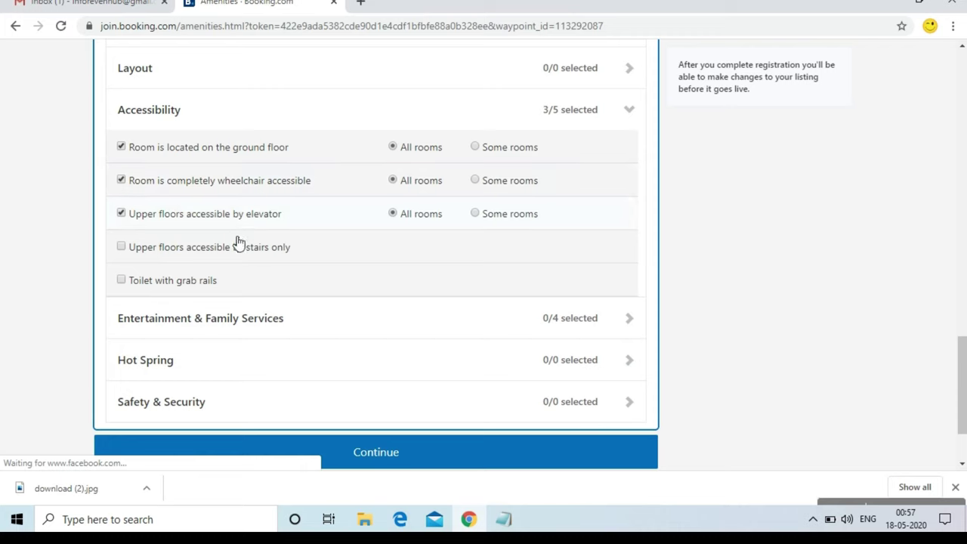
left_click(238, 247)
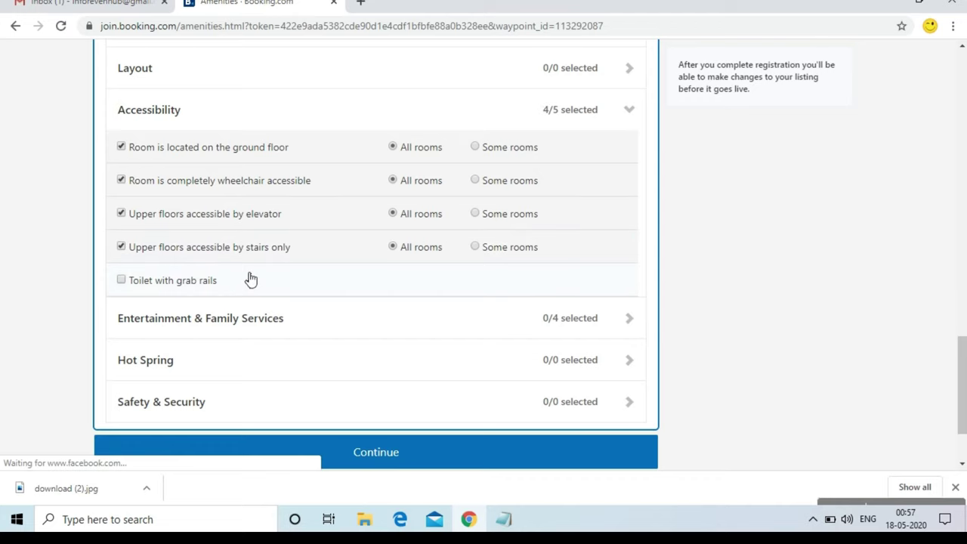
Add Baby safety gates and Child safety socket covers under Entertainment & Family Services
left_click(520, 330)
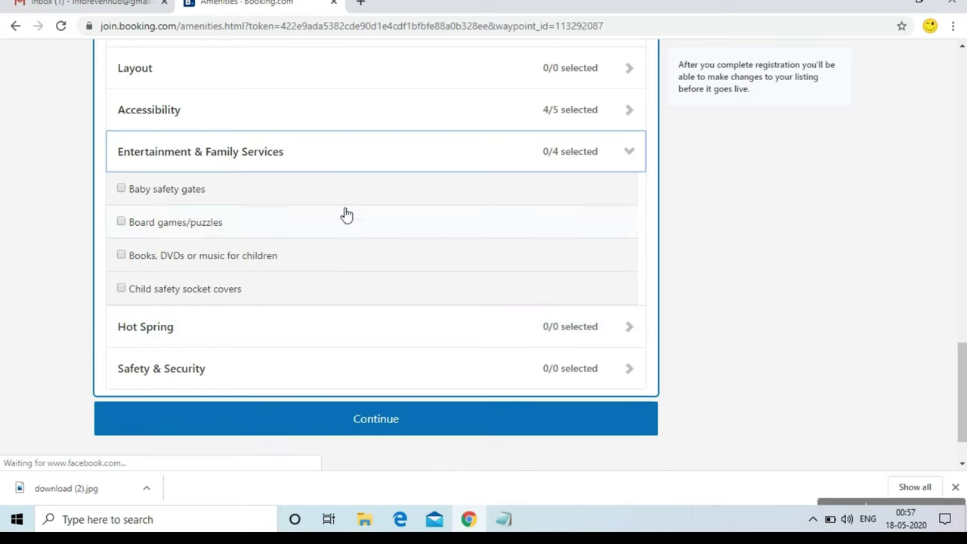
left_click(231, 198)
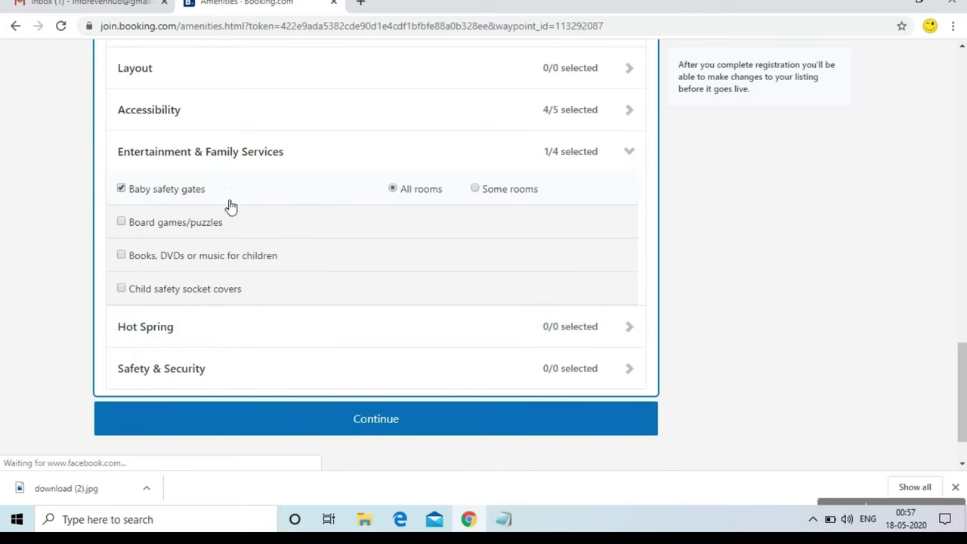
left_click(206, 292)
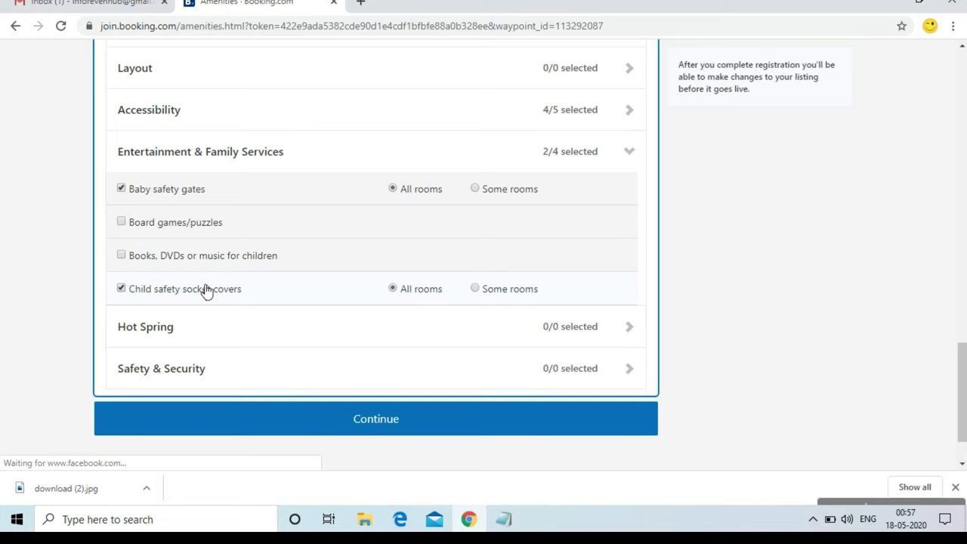
left_click(232, 325)
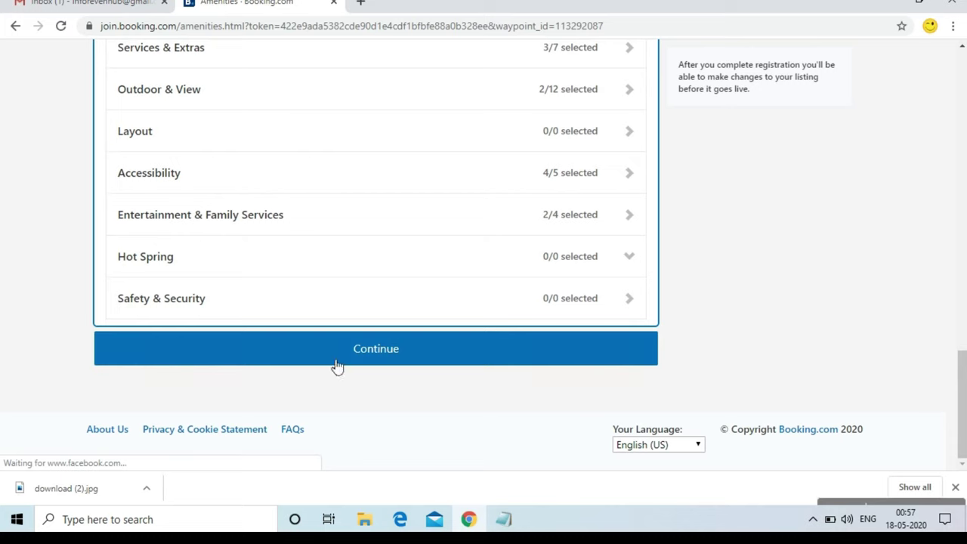
Scroll to the end of the amenities form and continue to Property Photos
left_click_drag(965, 409, 964, 173)
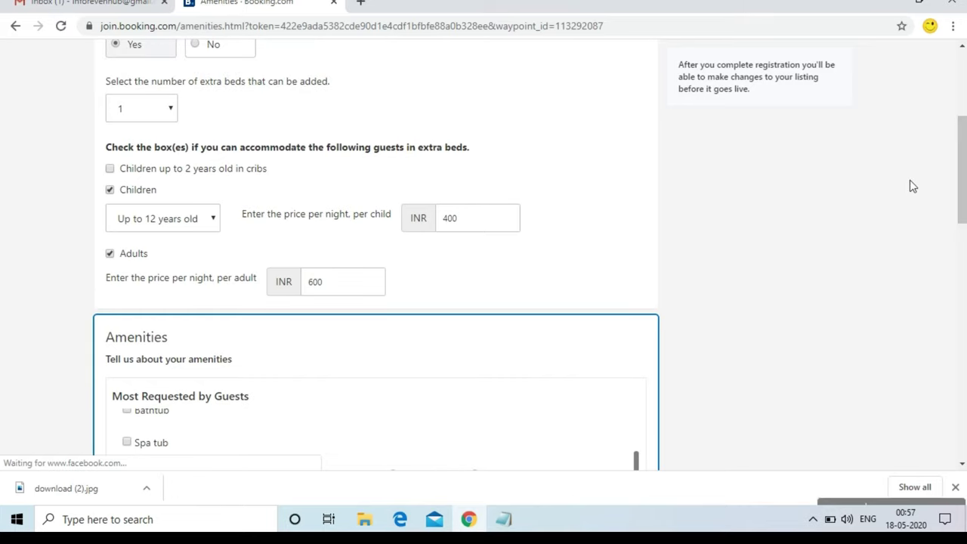
left_click_drag(962, 166, 955, 391)
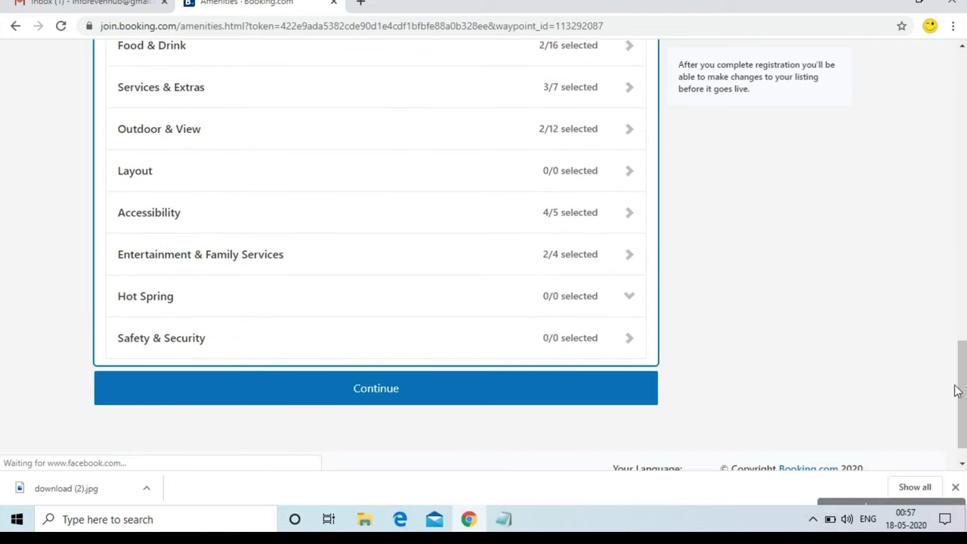
left_click(418, 400)
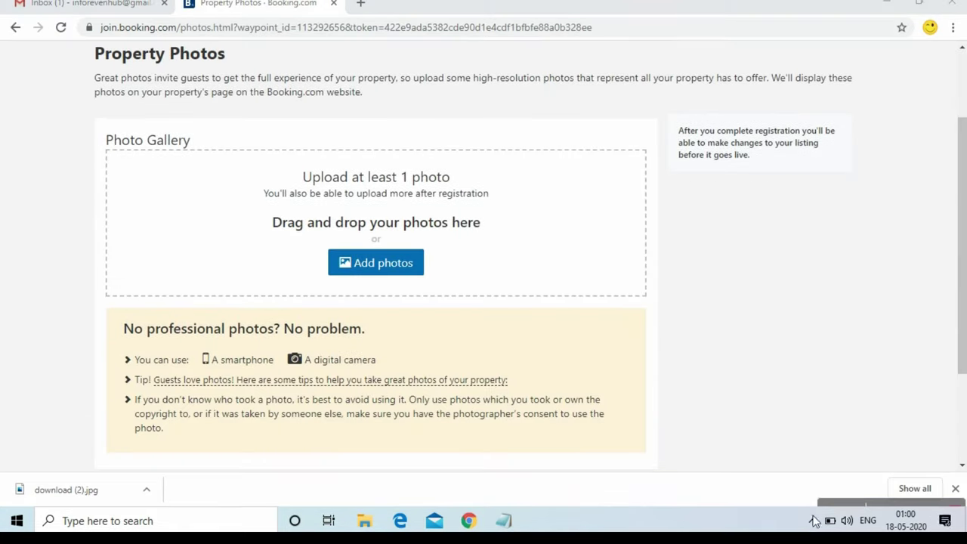
Start a photo upload and browse to the Downloads folder under C Drive april 2020
left_click(390, 270)
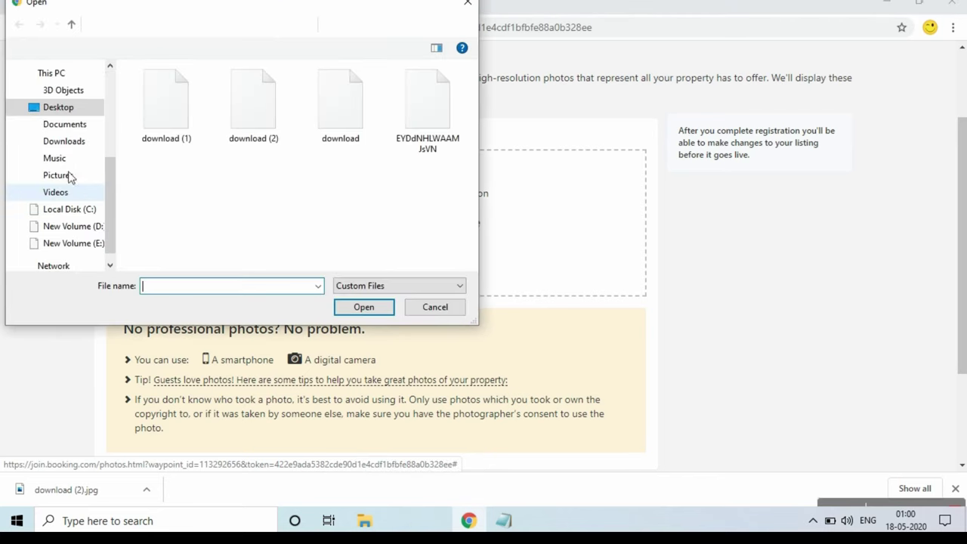
left_click(85, 245)
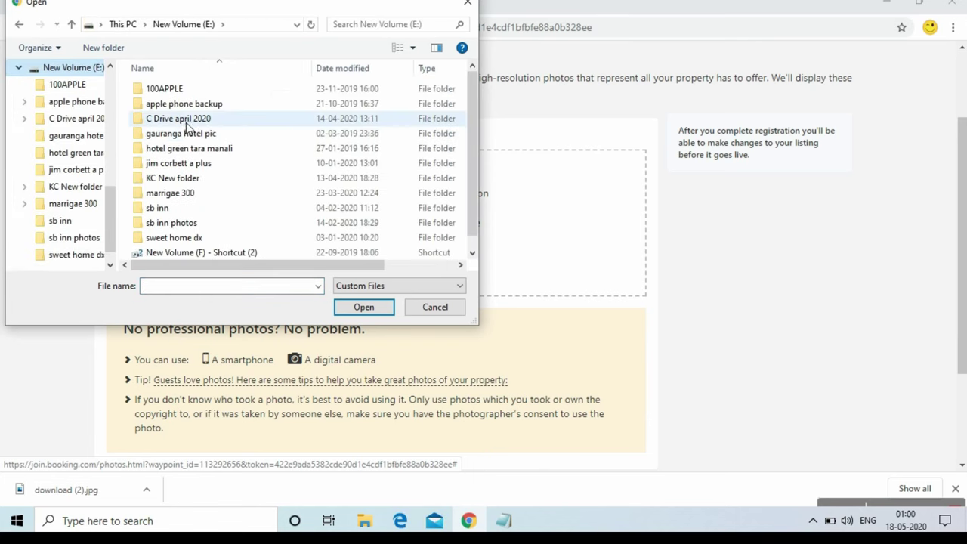
double_click(189, 127)
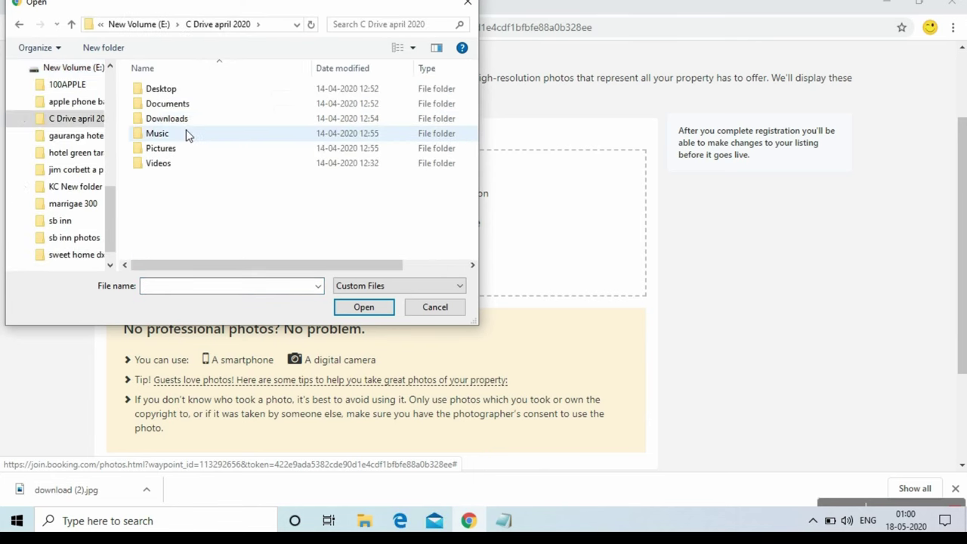
left_click(186, 126)
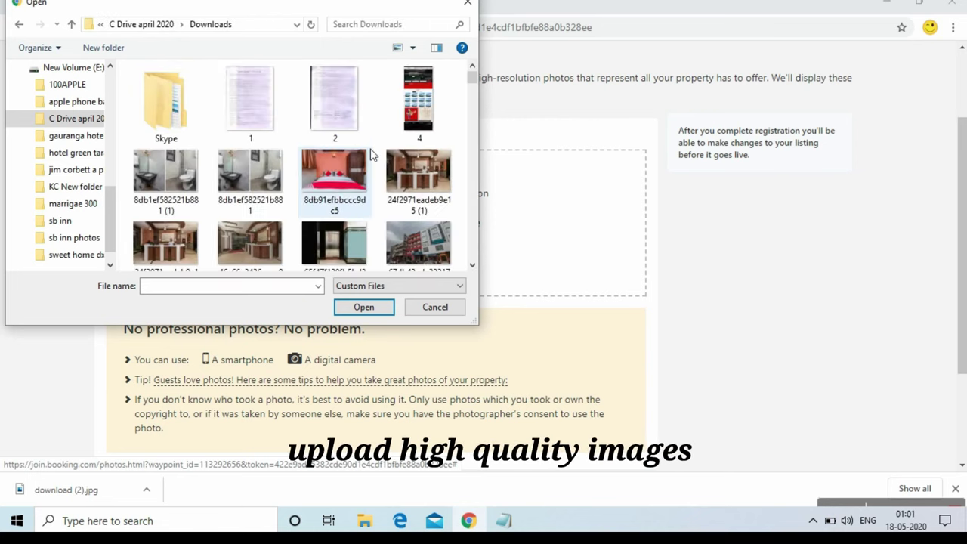
left_click_drag(473, 79, 472, 104)
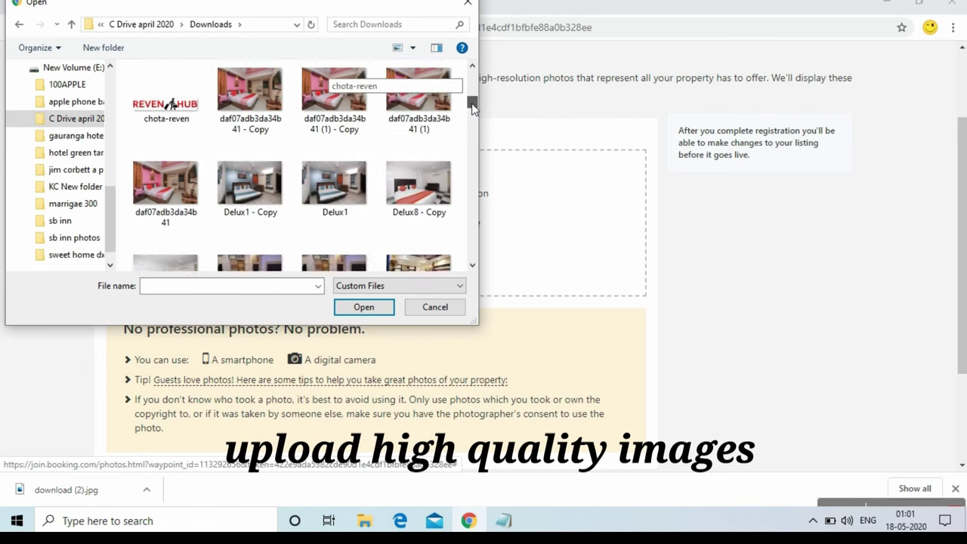
Select the pink room photos with Shift+arrow keys and open them for upload
left_click(262, 80)
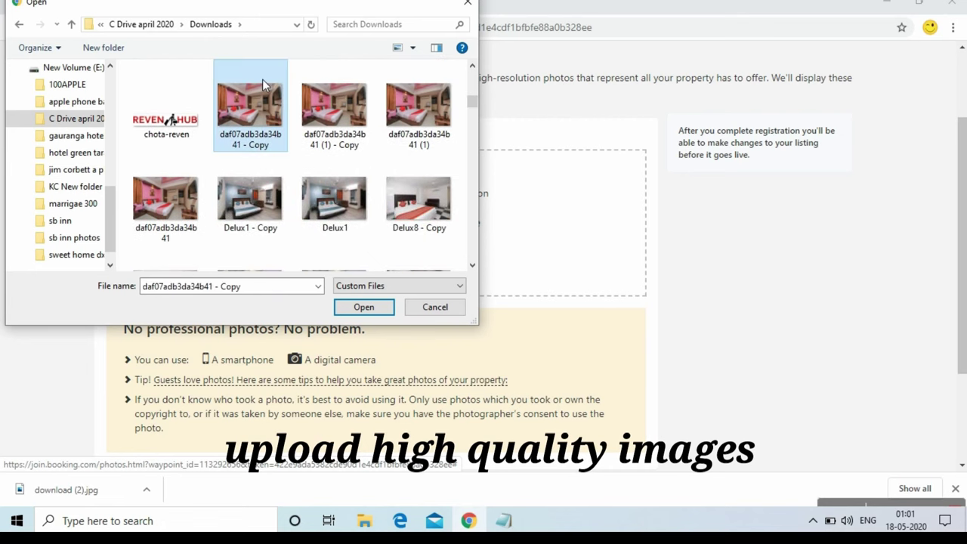
key("shift+Right")
key("shift+Right")
key("shift+Right")
key("shift+Right")
key("shift+Right")
key("shift+Right")
key("shift+Right")
key("shift+Right")
key("shift+Right")
key("shift+Right")
key("shift+Right")
key("shift+Right")
key("shift+Right")
key("shift+Right")
key("shift+Right")
key("shift+Right")
key("shift+Right")
key("shift+Right")
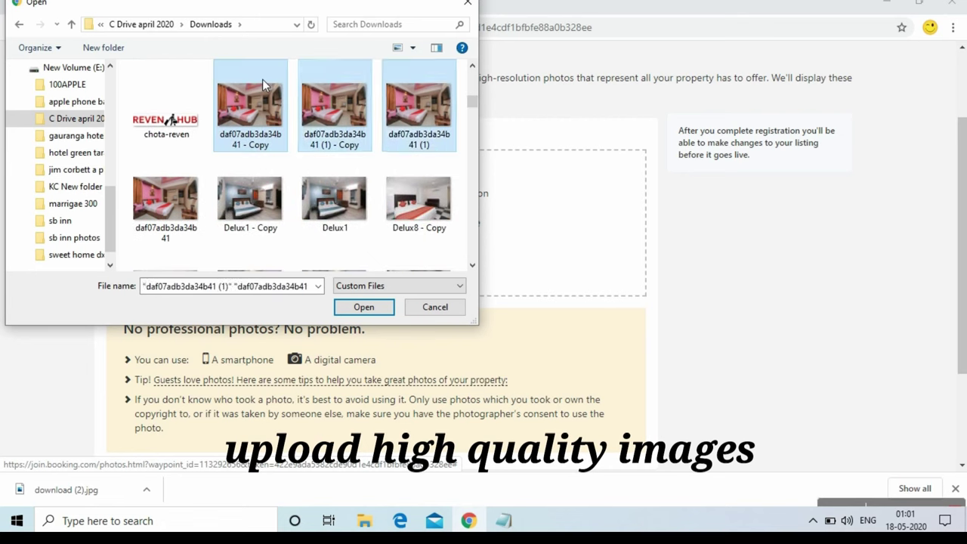
key("shift+Right")
key("shift+Right")
key("shift+Right")
key("shift+Right")
key("shift+Right")
key("shift+Right")
key("shift+Right")
key("shift+Right")
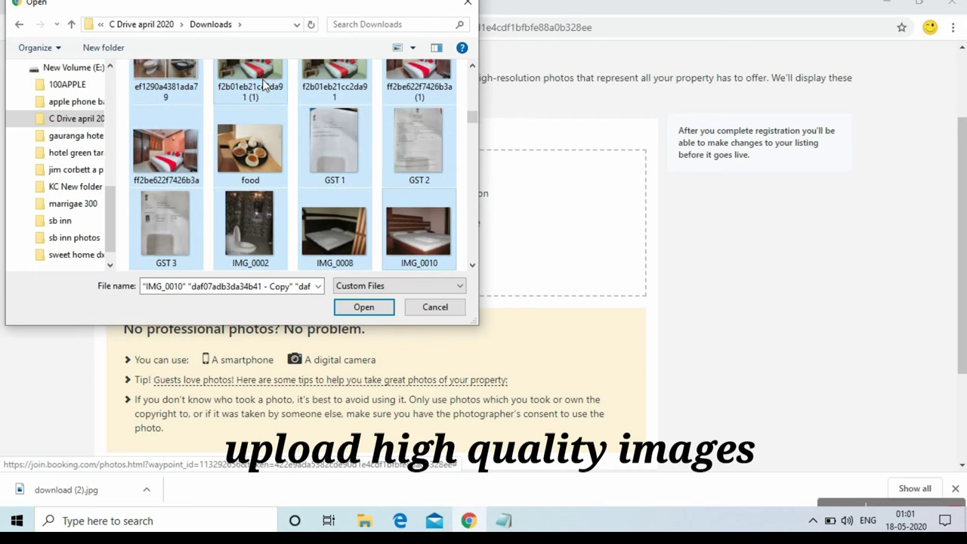
key("shift+Up")
key("shift+Up")
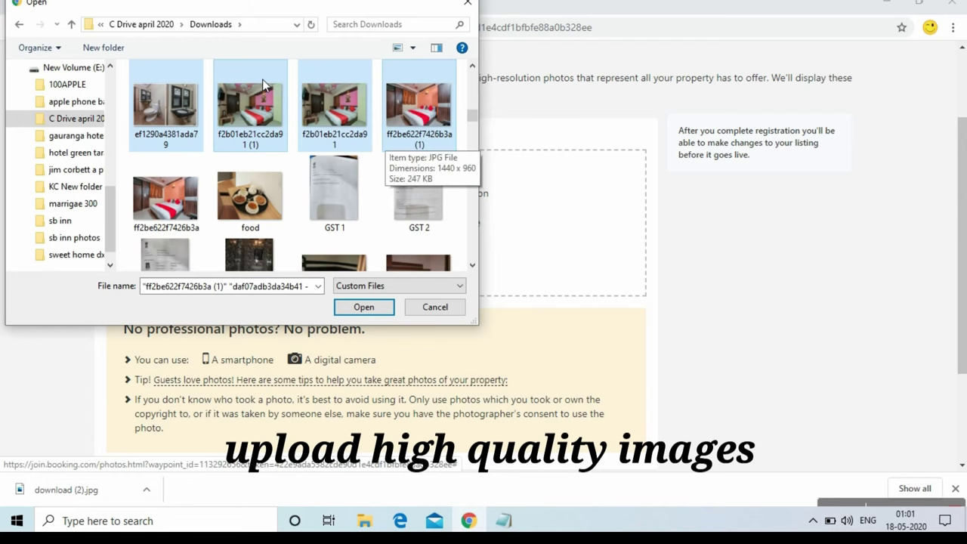
left_click(355, 305)
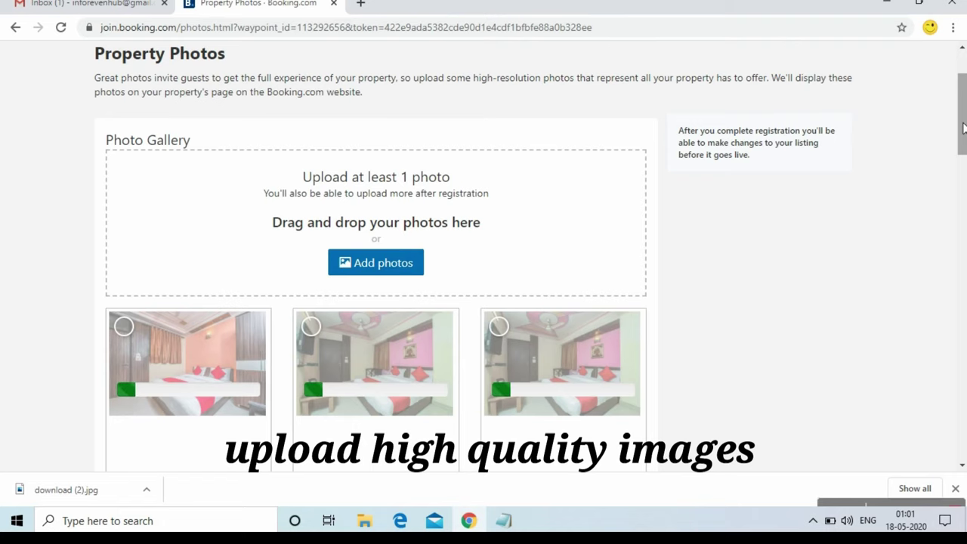
Continue past the uploaded photos and confirm Leave in the 'Leave site?' prompt
scroll(962, 134, "down", 1)
left_click_drag(962, 134, 962, 146)
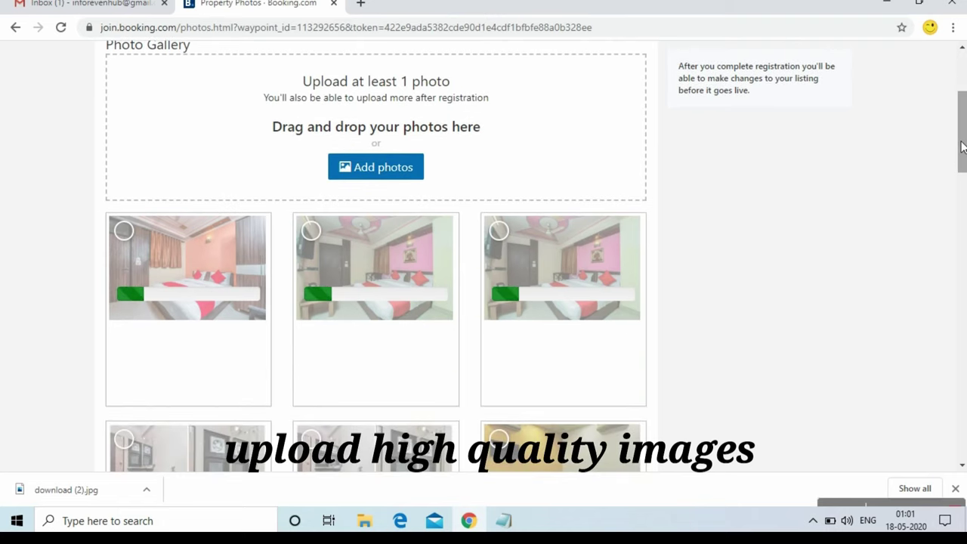
left_click_drag(962, 145, 964, 335)
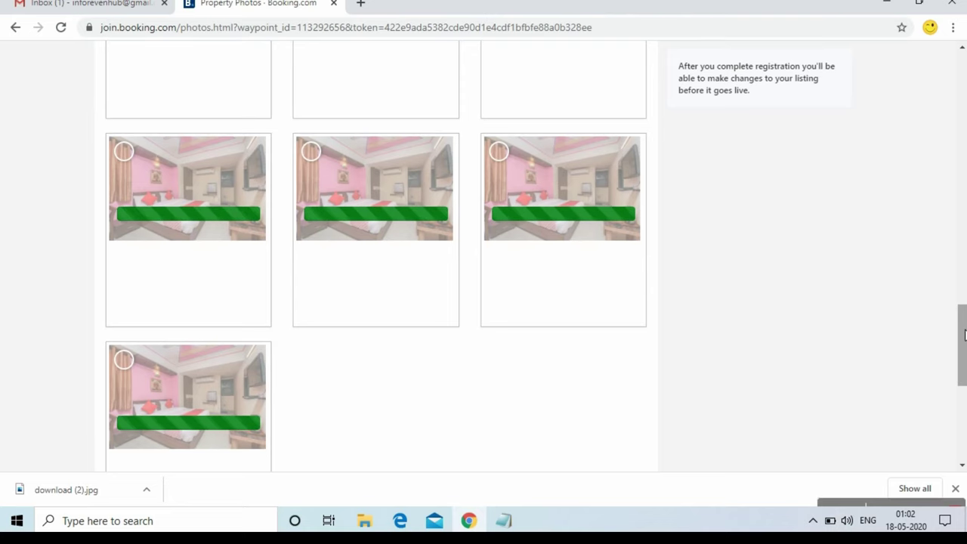
scroll(963, 334, "down", 4)
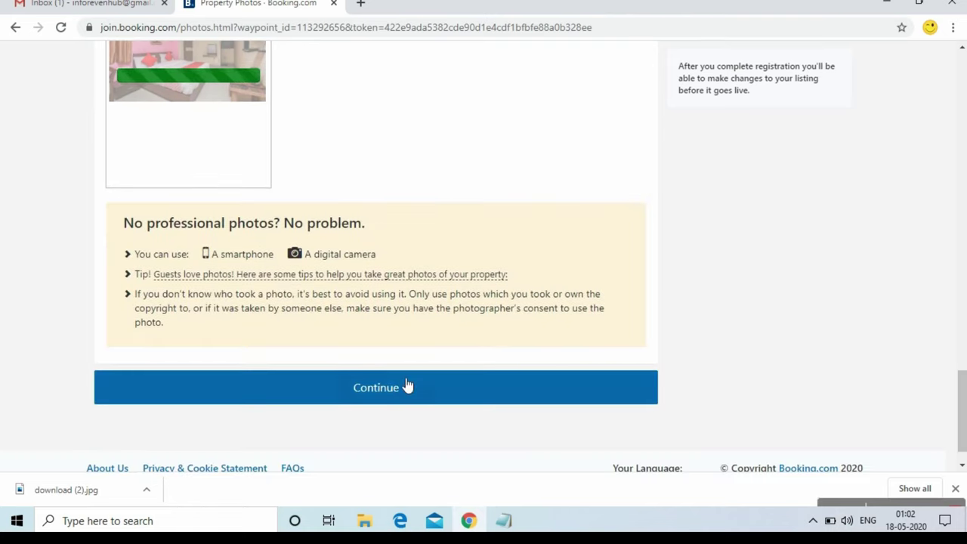
left_click(406, 385)
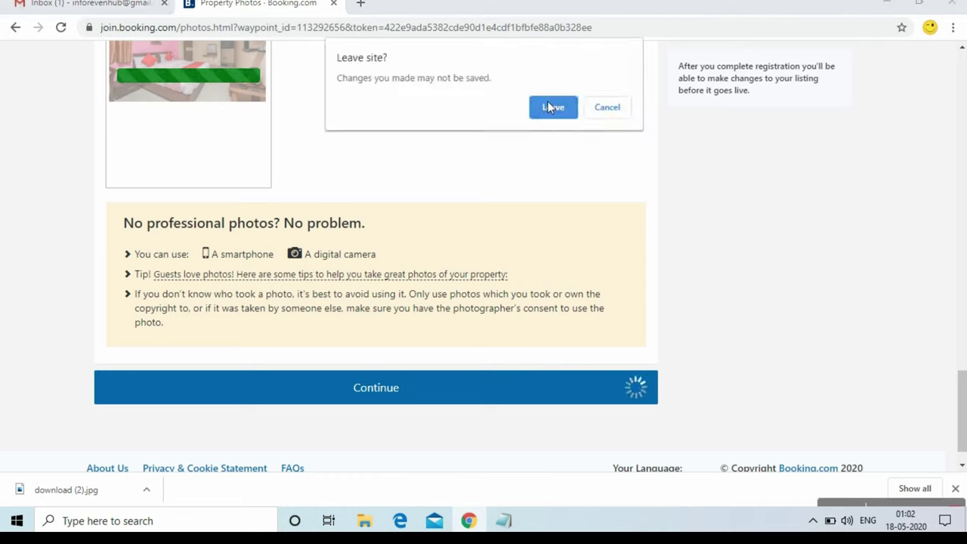
left_click(548, 104)
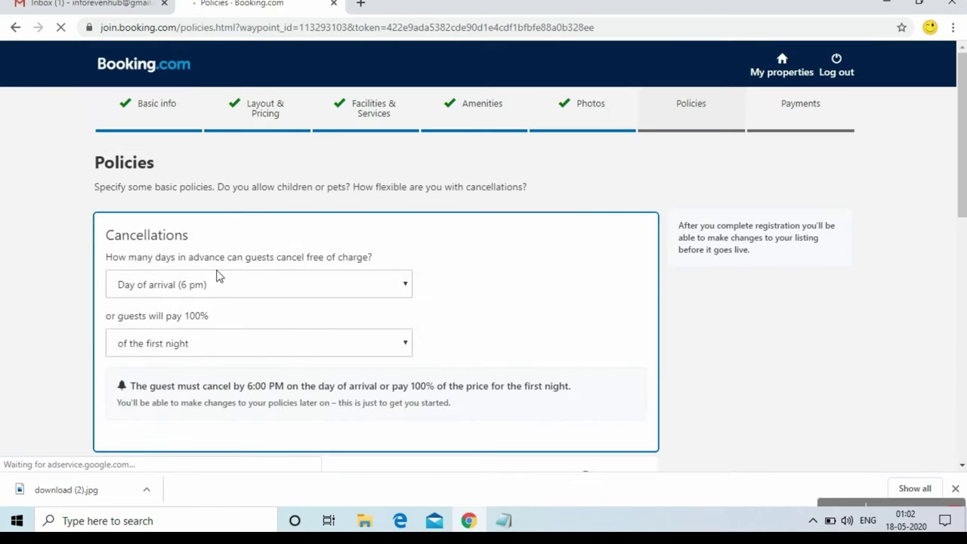
Allow free cancellation up to 2 days ahead, otherwise charge 100% of the first night
left_click(268, 285)
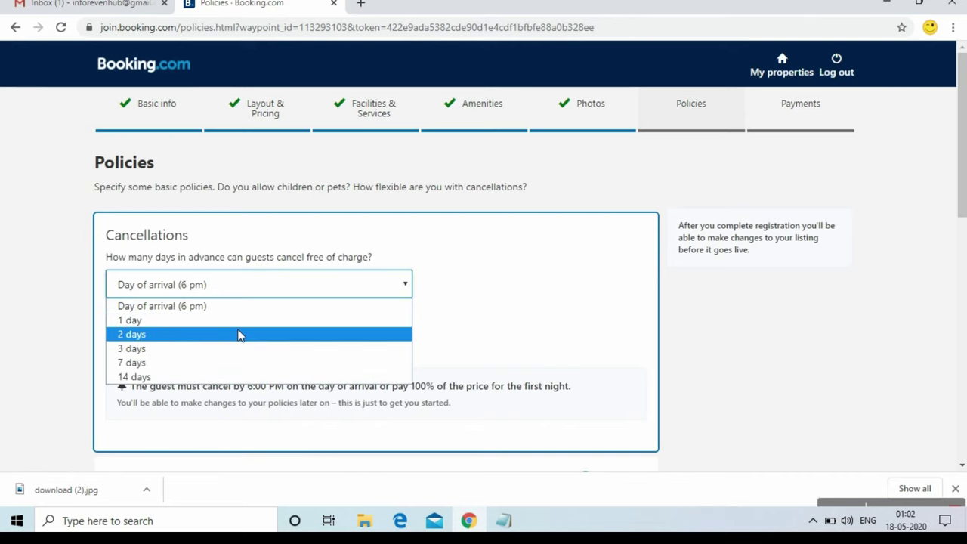
left_click(239, 334)
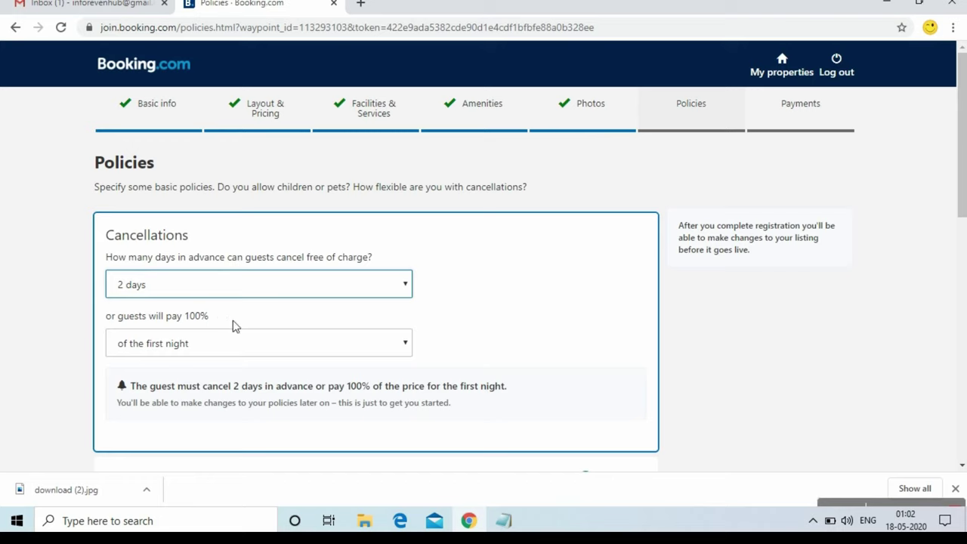
left_click(278, 348)
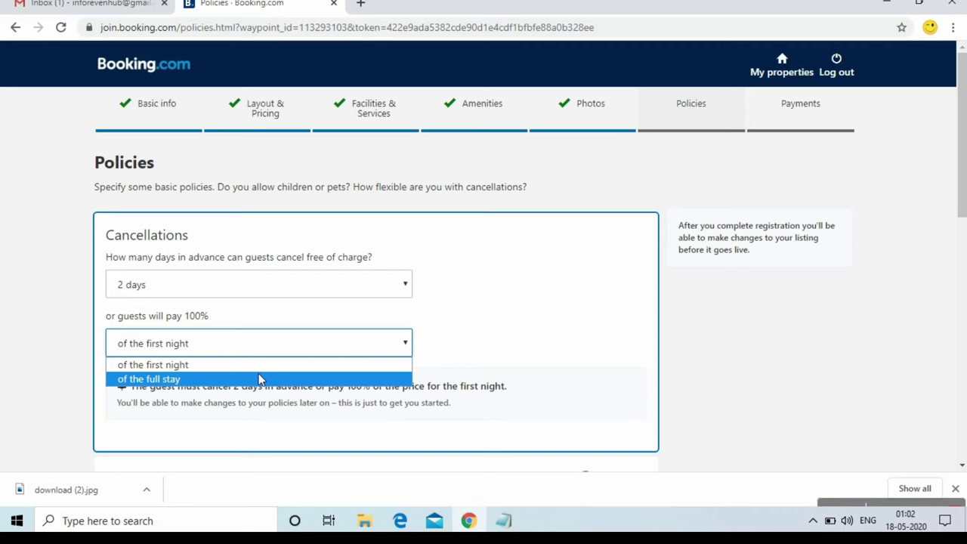
left_click(274, 367)
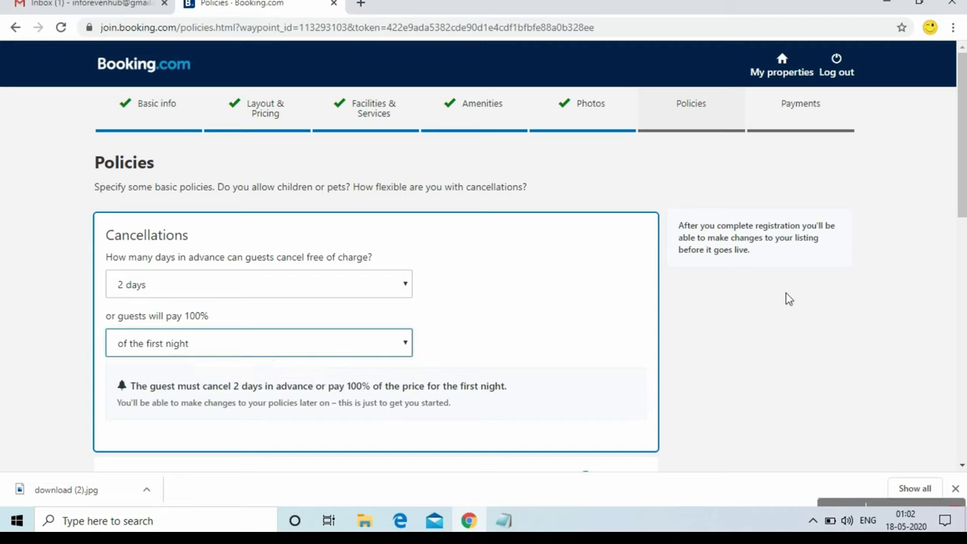
Set the latest check-out time to 11:00 AM
left_click_drag(964, 177, 962, 324)
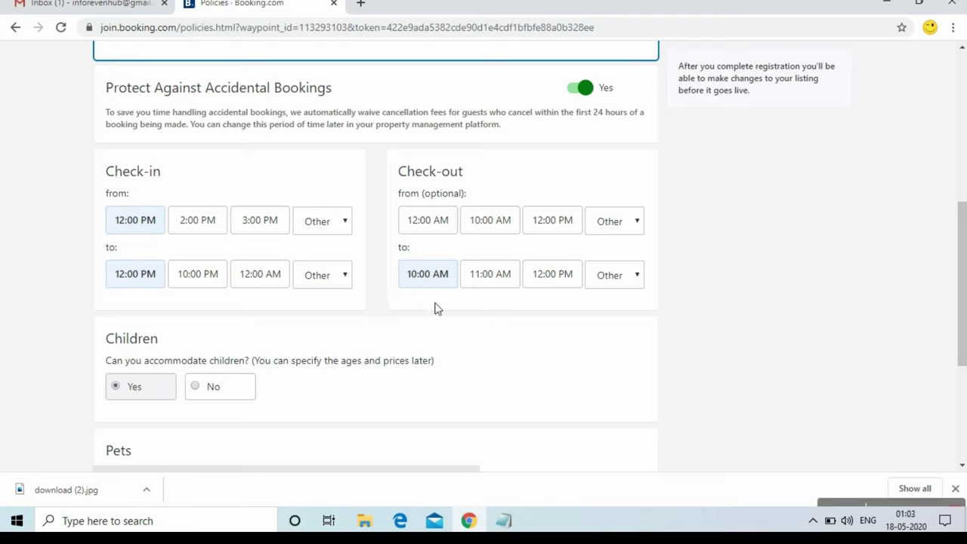
left_click(508, 278)
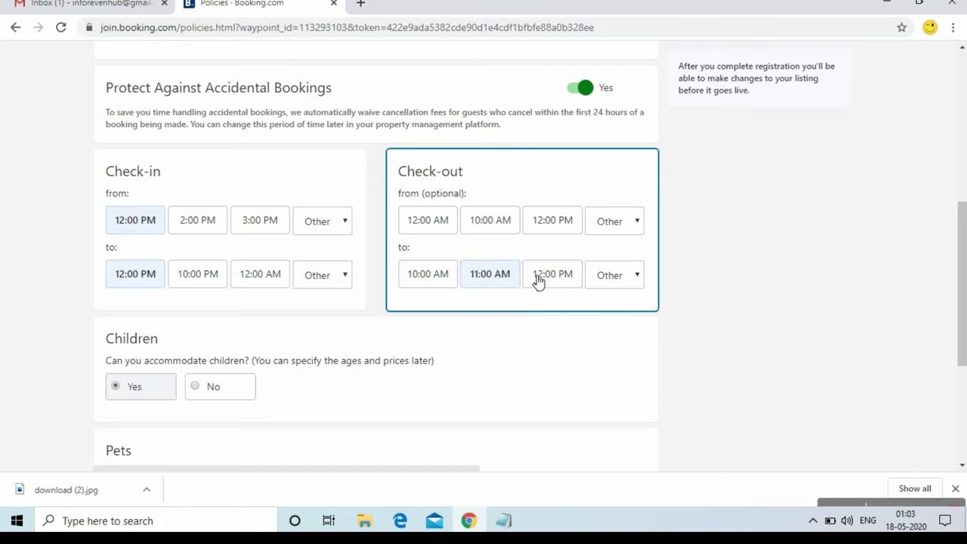
left_click_drag(959, 292, 952, 338)
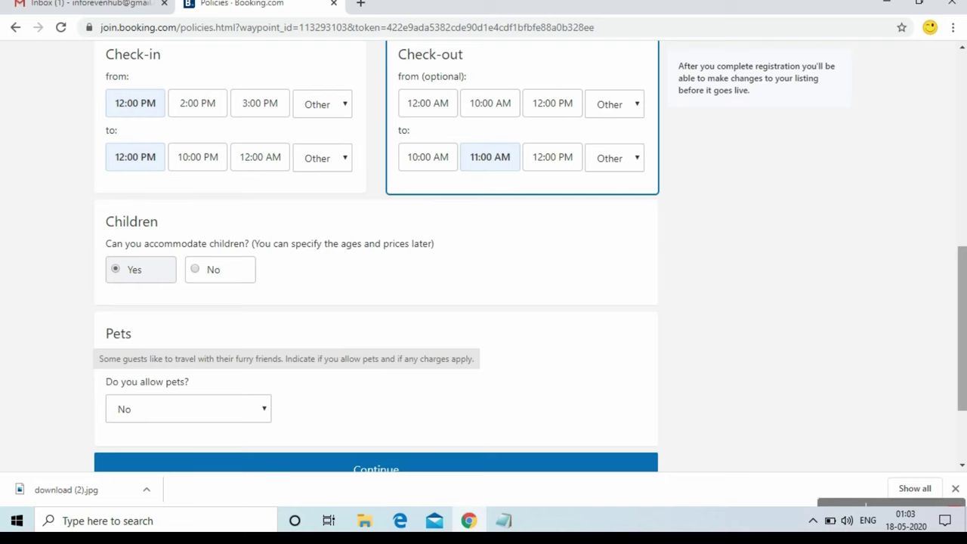
Allow pets upon request with 'Charges may apply', and submit the policies
scroll(961, 316, "down", 2)
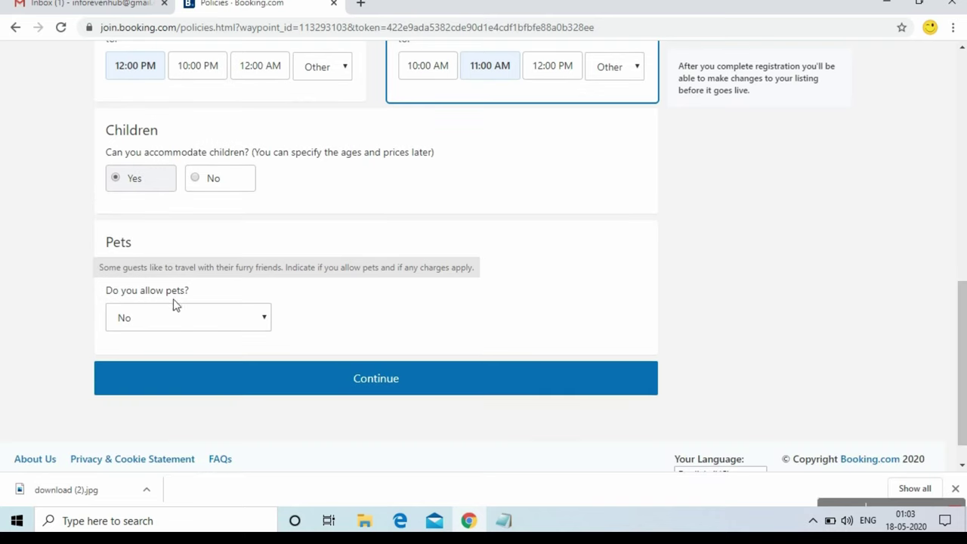
left_click(191, 316)
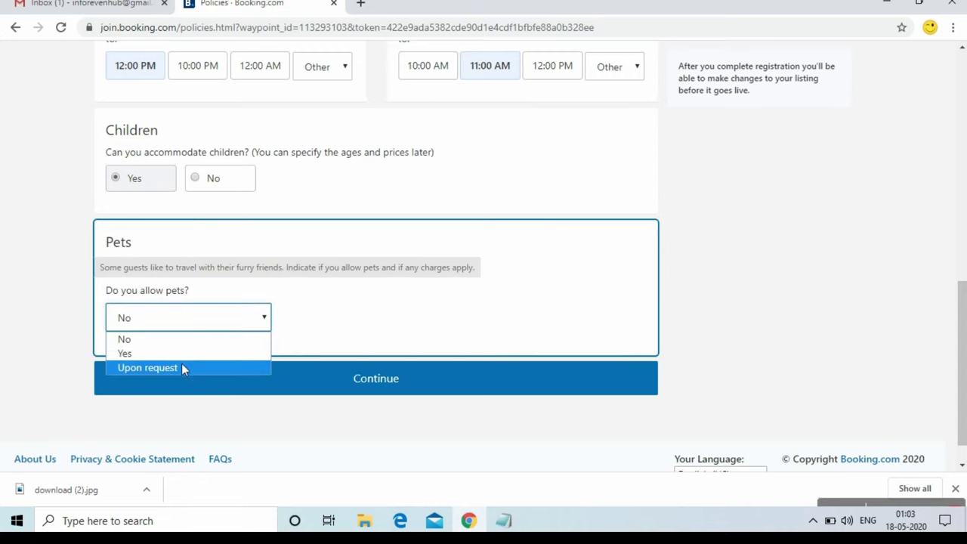
left_click(182, 365)
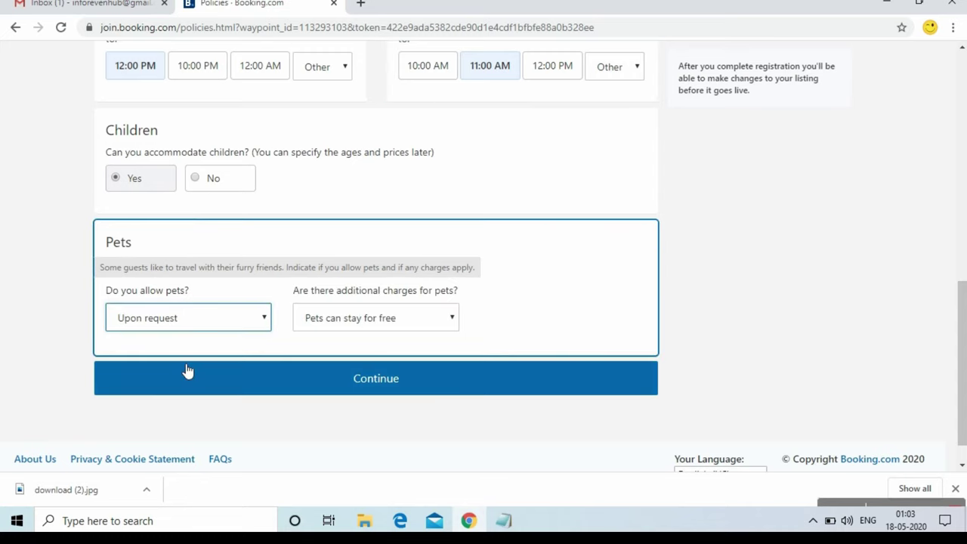
left_click(367, 325)
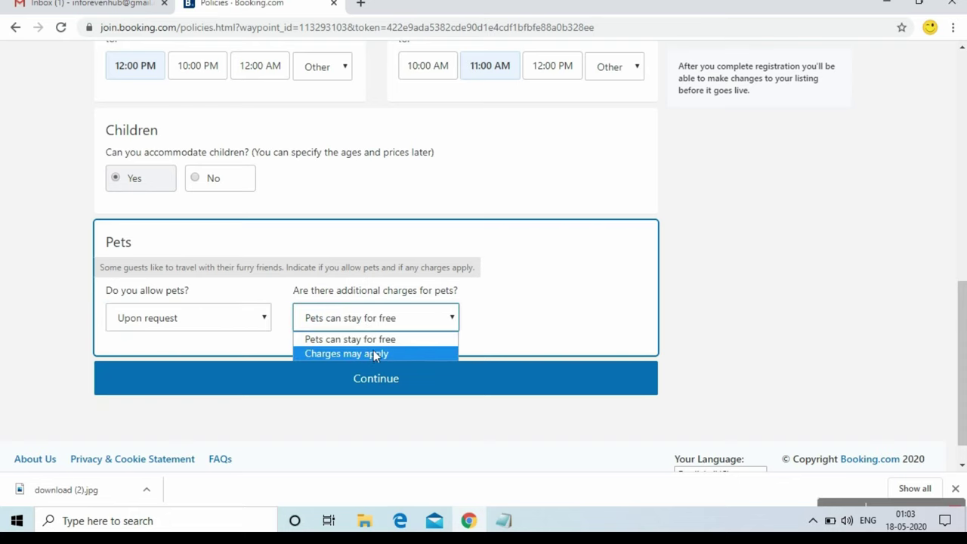
left_click(375, 354)
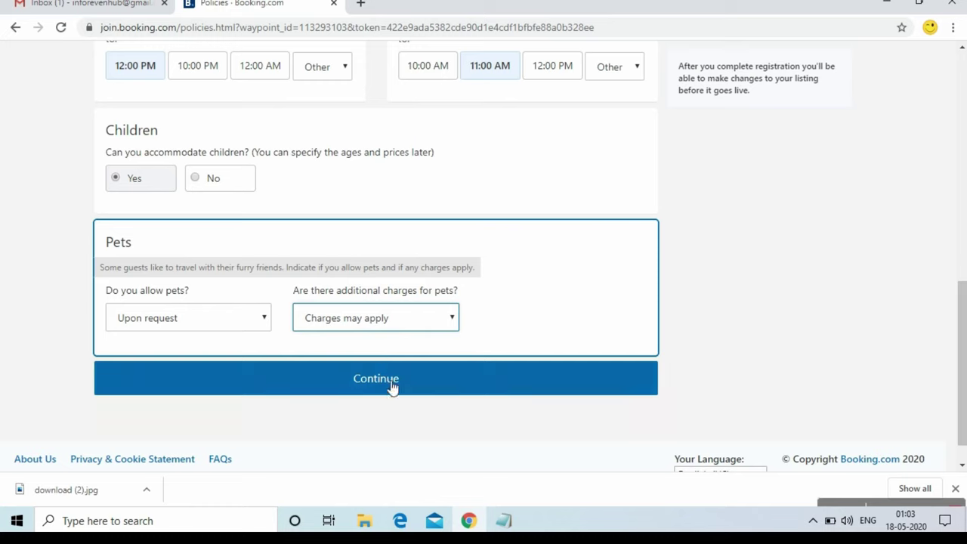
left_click(392, 383)
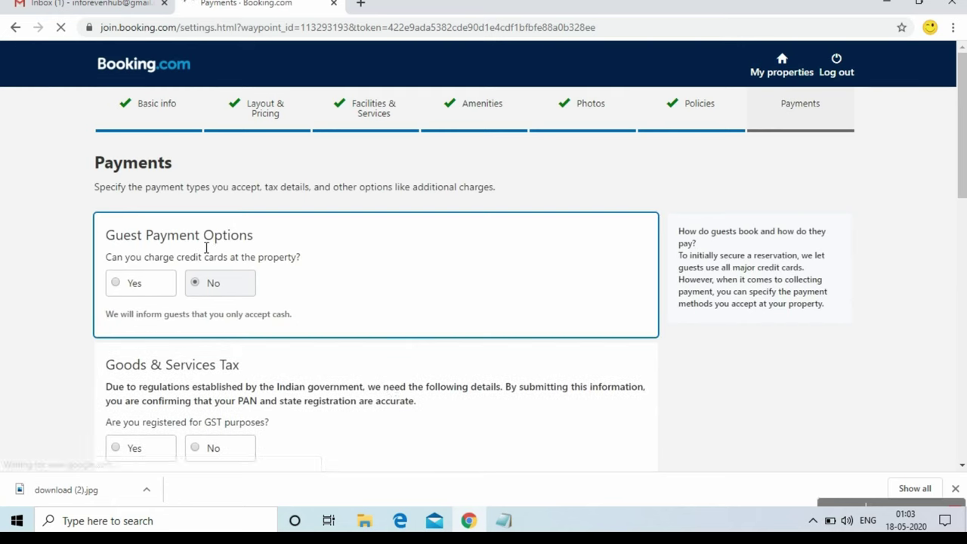
Allow credit card charging at the property and accept all nine card types, including Amex and Maestro
left_click_drag(953, 95, 964, 136)
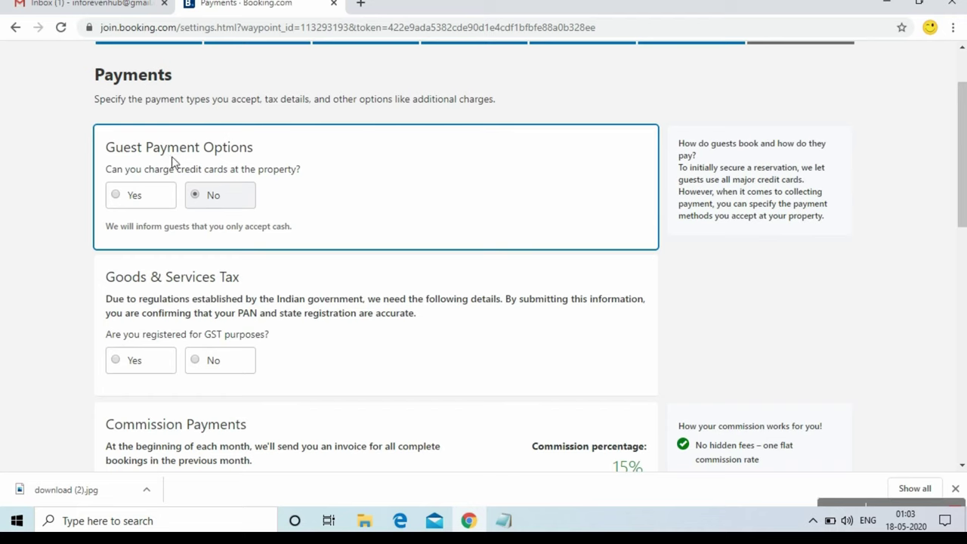
left_click(164, 210)
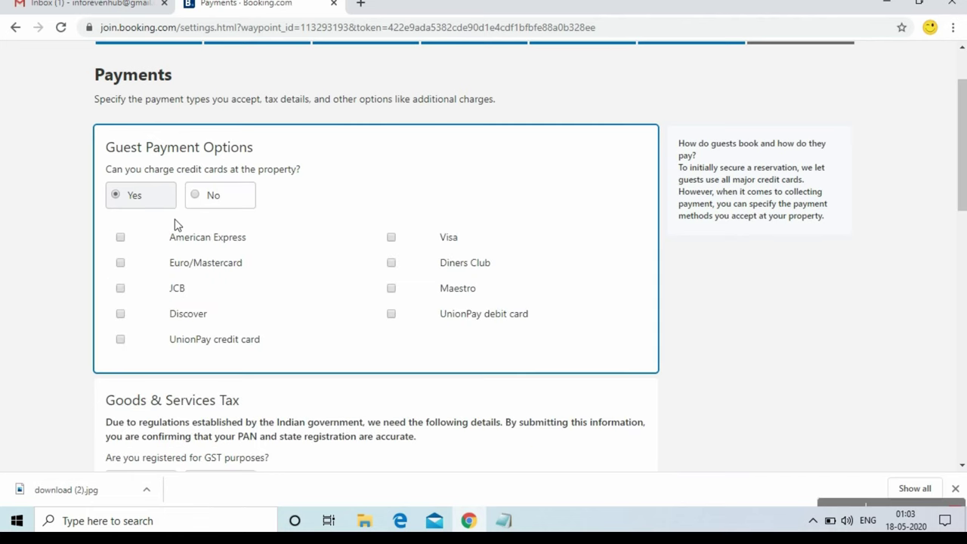
left_click(179, 238)
left_click(180, 270)
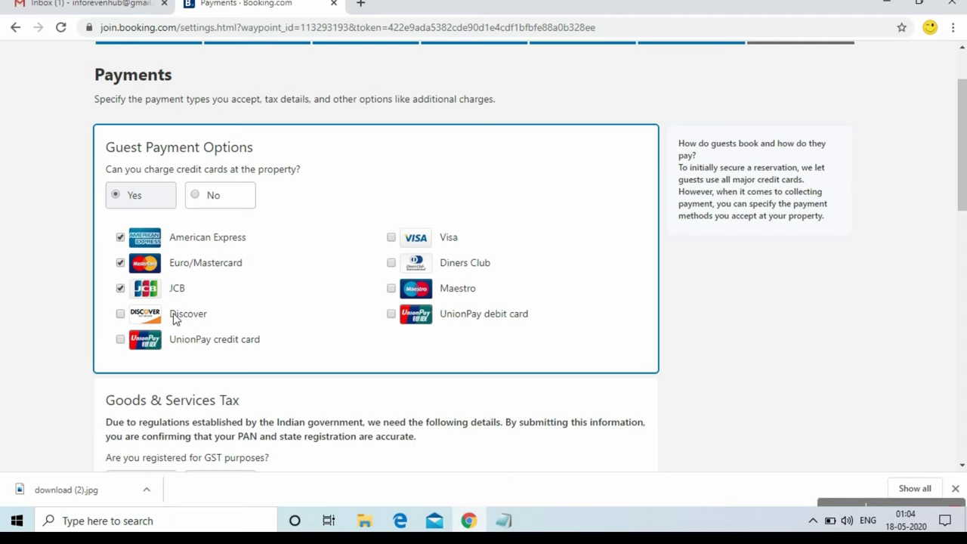
left_click(173, 344)
left_click(438, 292)
left_click(432, 318)
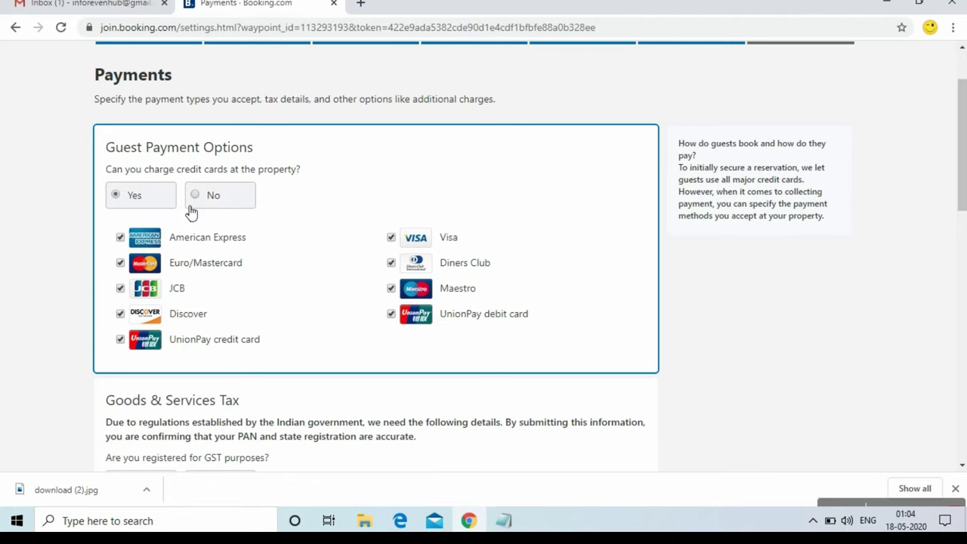
scroll(721, 295, "down", 2)
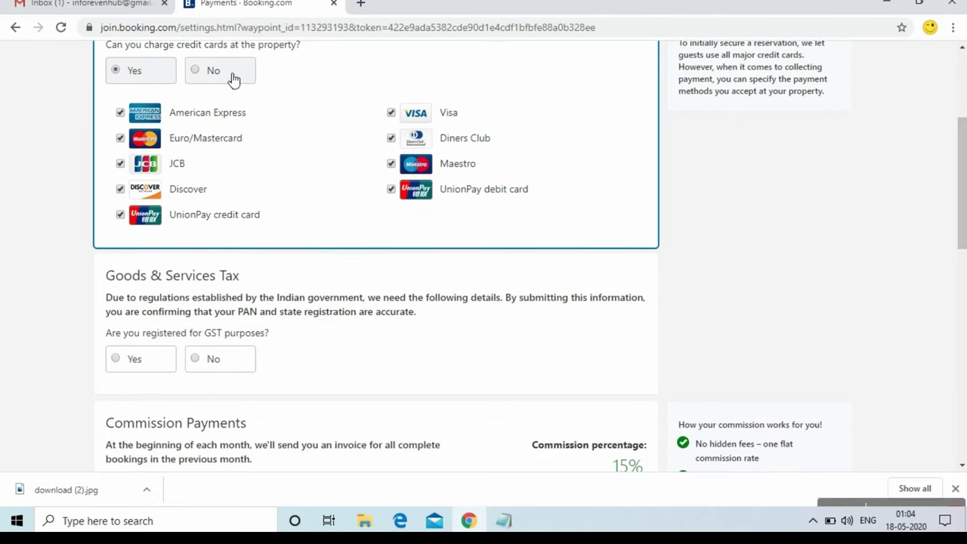
left_click(232, 78)
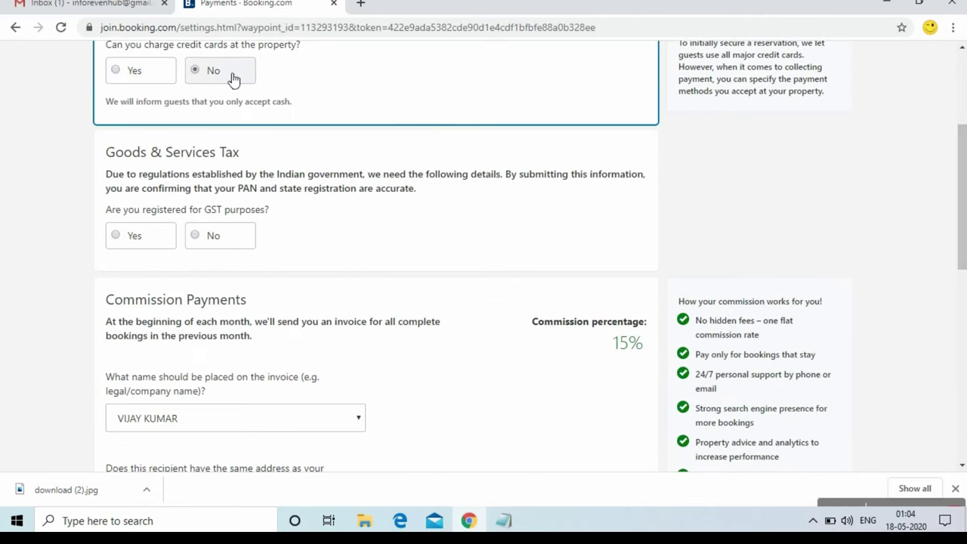
left_click(163, 73)
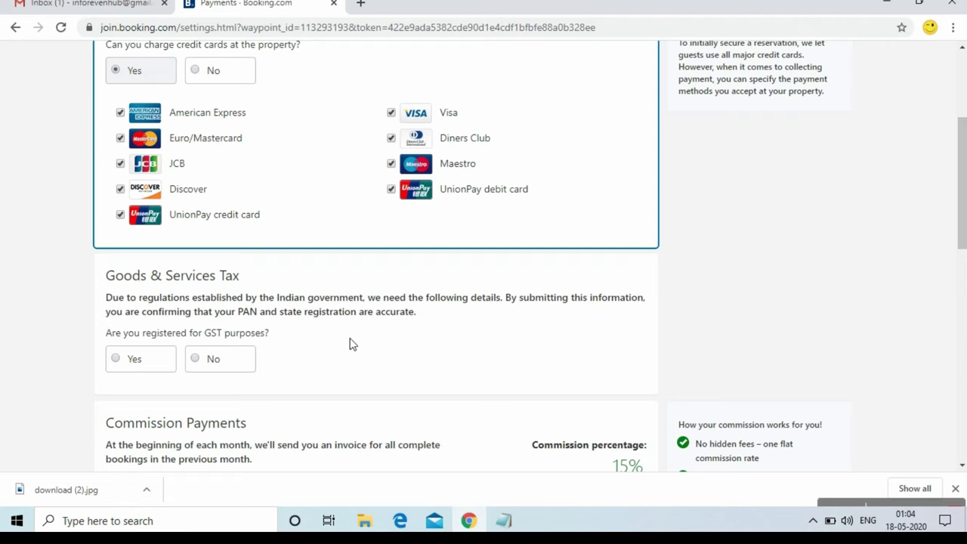
Answer No to GST registration, hiding the trade name, GSTIN, PAN and State fields
left_click_drag(957, 188, 961, 216)
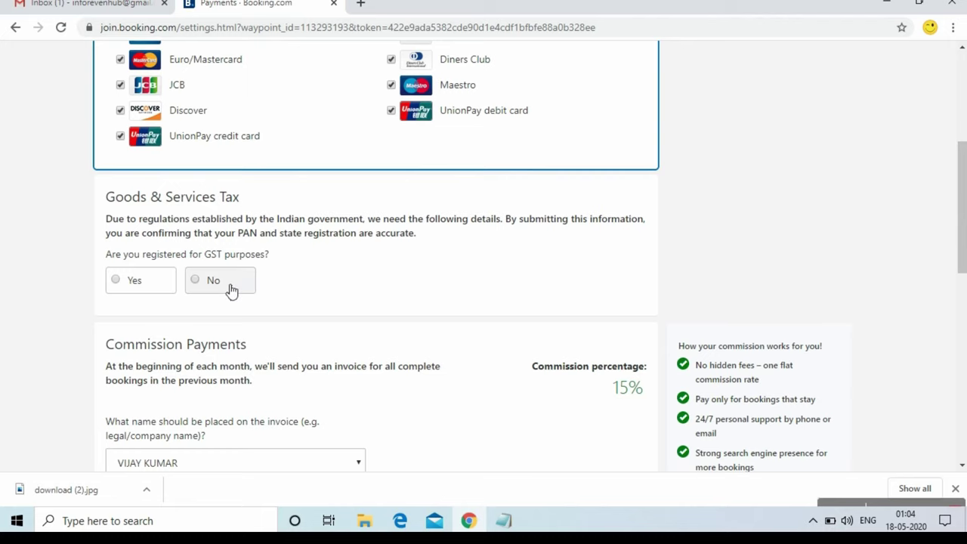
left_click(166, 289)
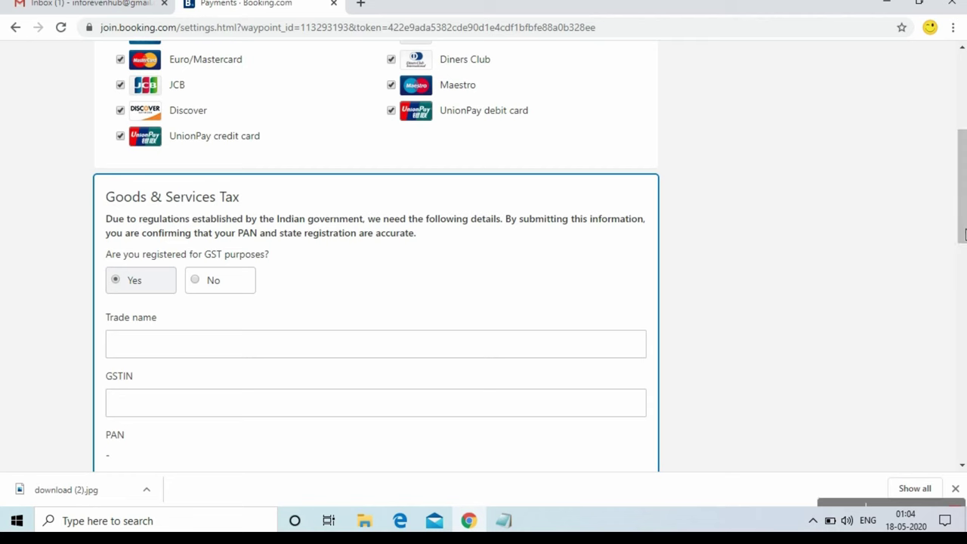
left_click_drag(962, 231, 962, 254)
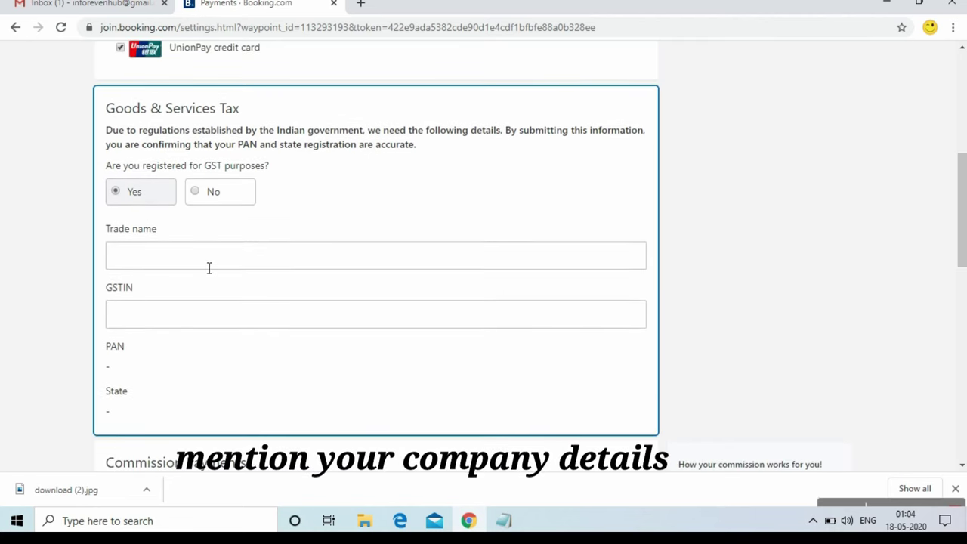
left_click(219, 196)
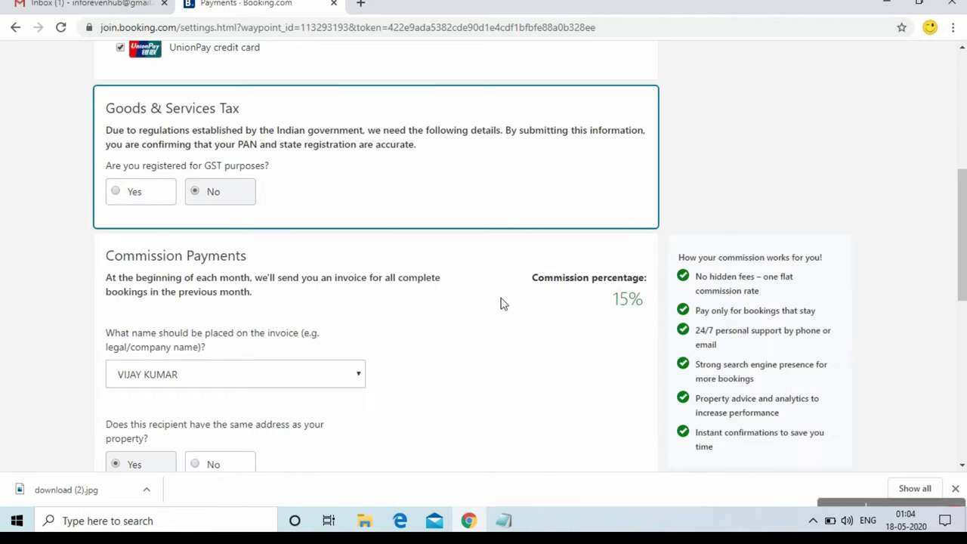
left_click_drag(963, 251, 963, 287)
left_click_drag(963, 307, 963, 314)
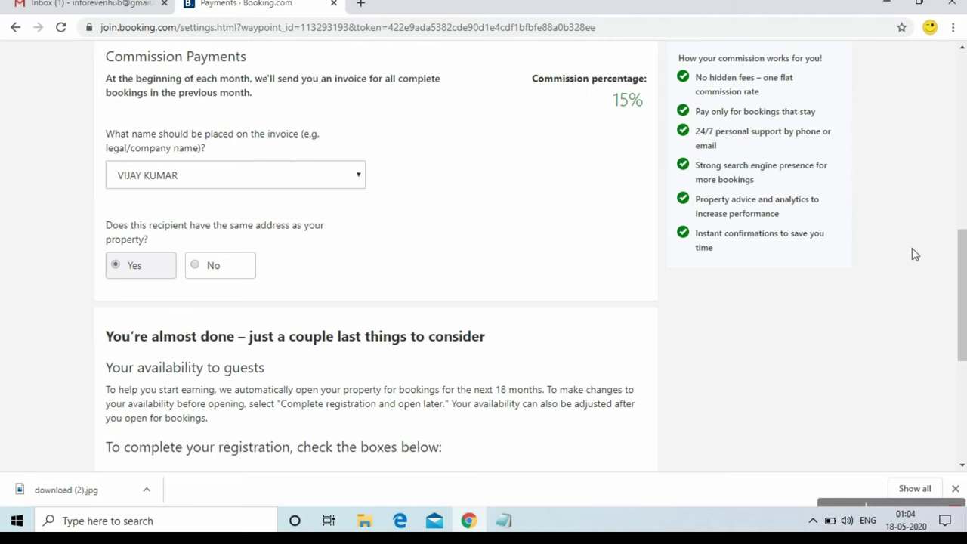
Complete registration and open the property 'sweet home dx' for bookings
left_click_drag(959, 289, 960, 360)
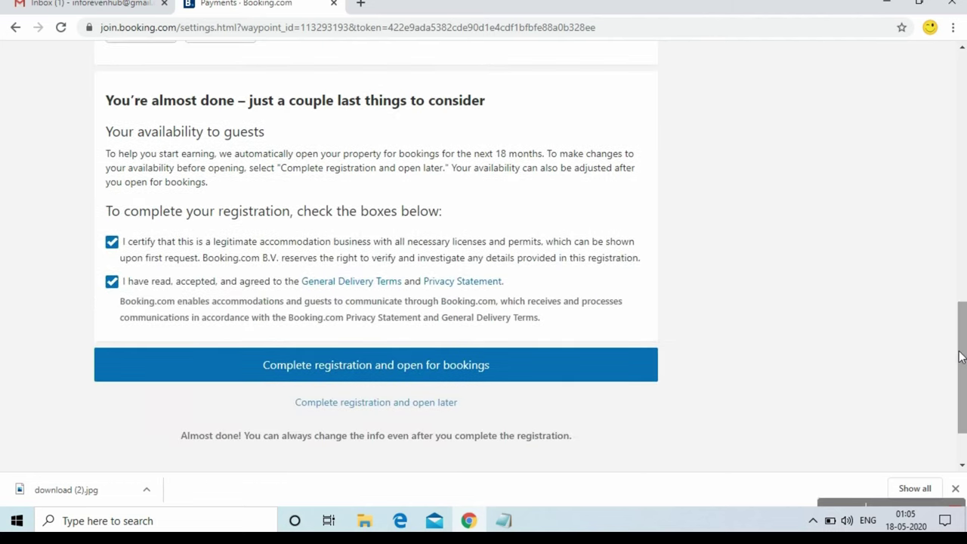
left_click(393, 363)
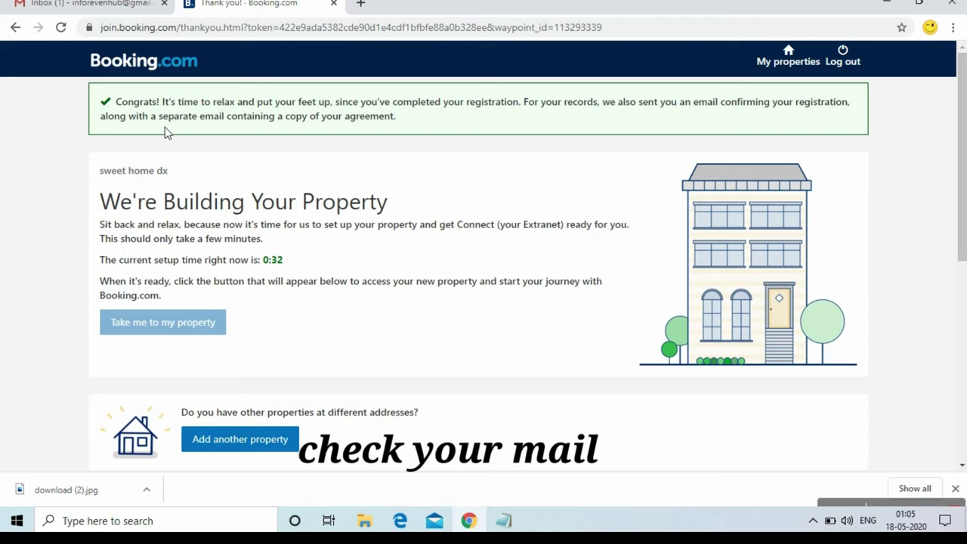
In Gmail, open the Booking.com 'You're approved' email and follow its 'Log in to my Extranet' link
left_click(104, 3)
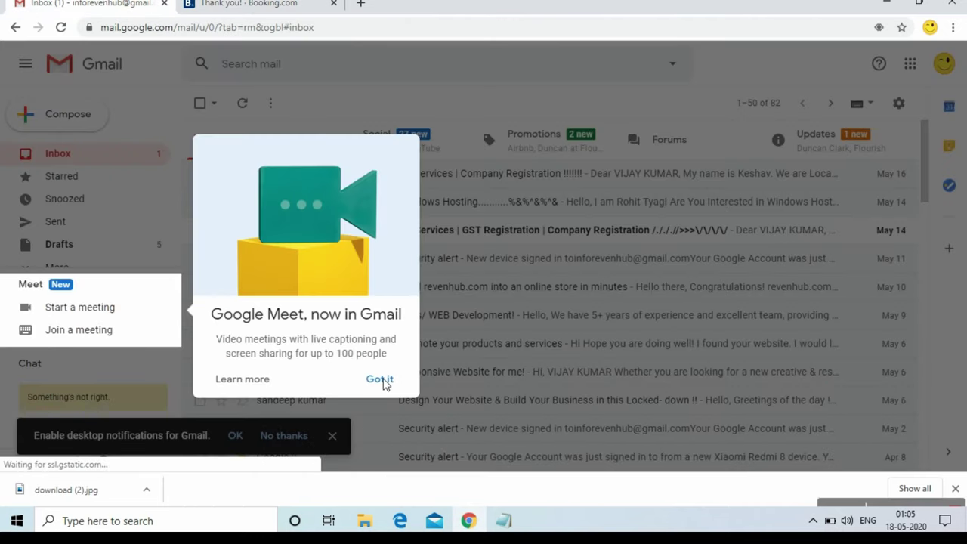
left_click(383, 378)
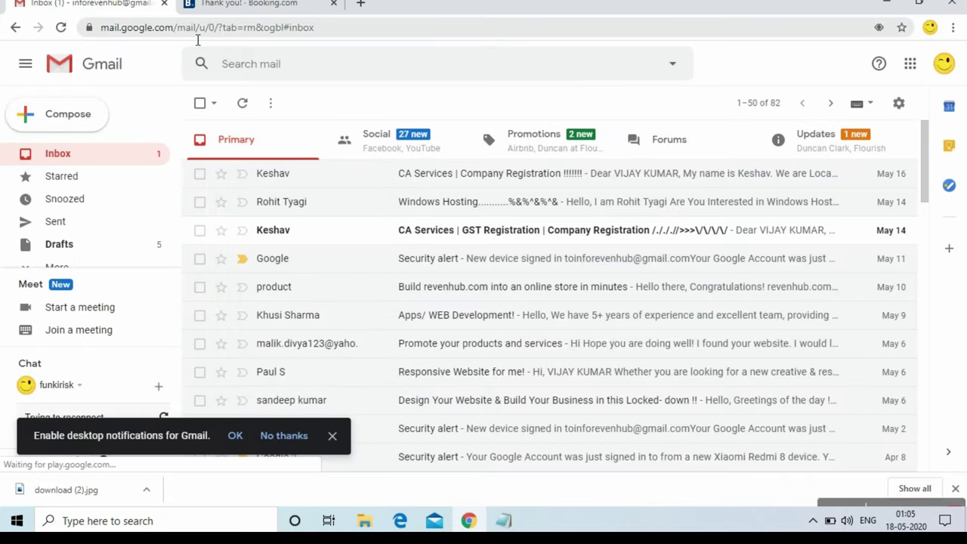
left_click(79, 158)
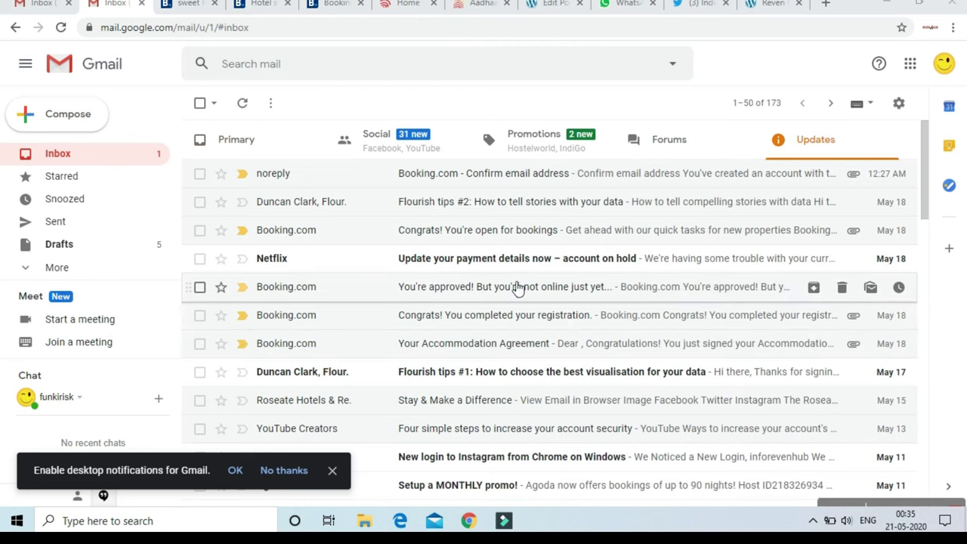
left_click(512, 288)
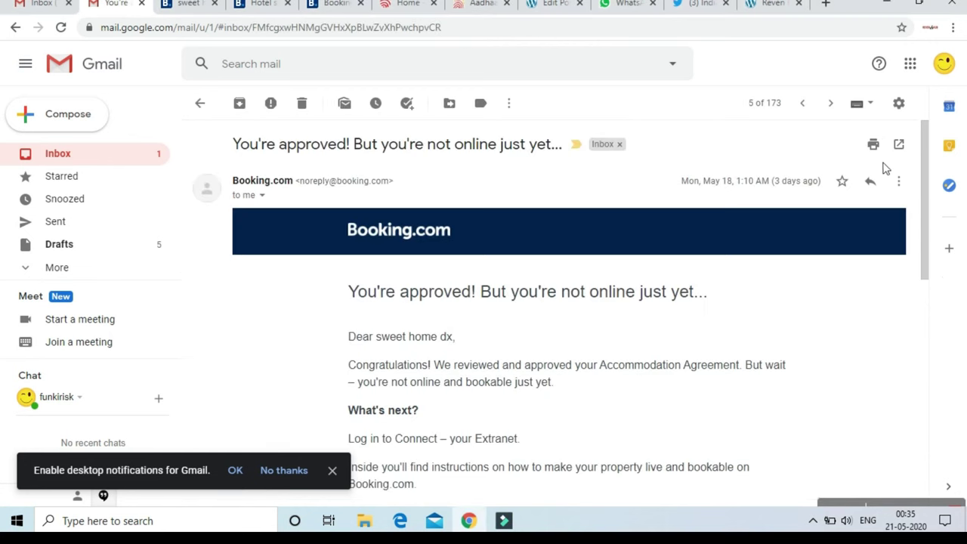
left_click_drag(927, 155, 928, 223)
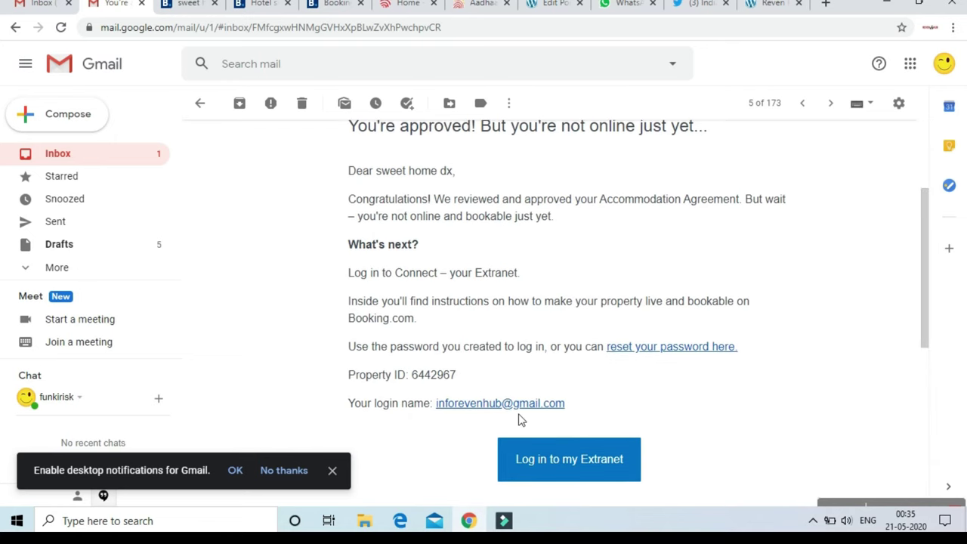
left_click(554, 471)
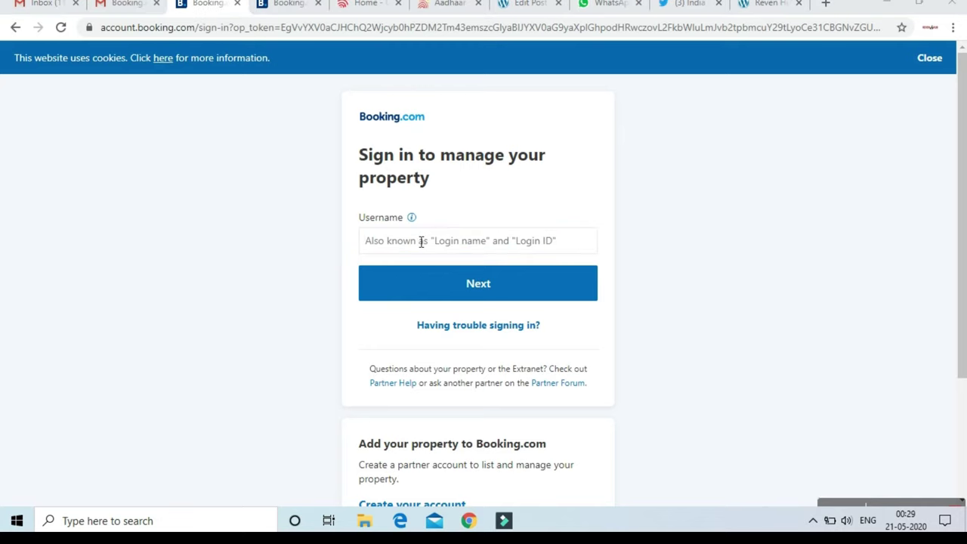
Sign in to the extranet using the saved username and the account password
left_click(420, 242)
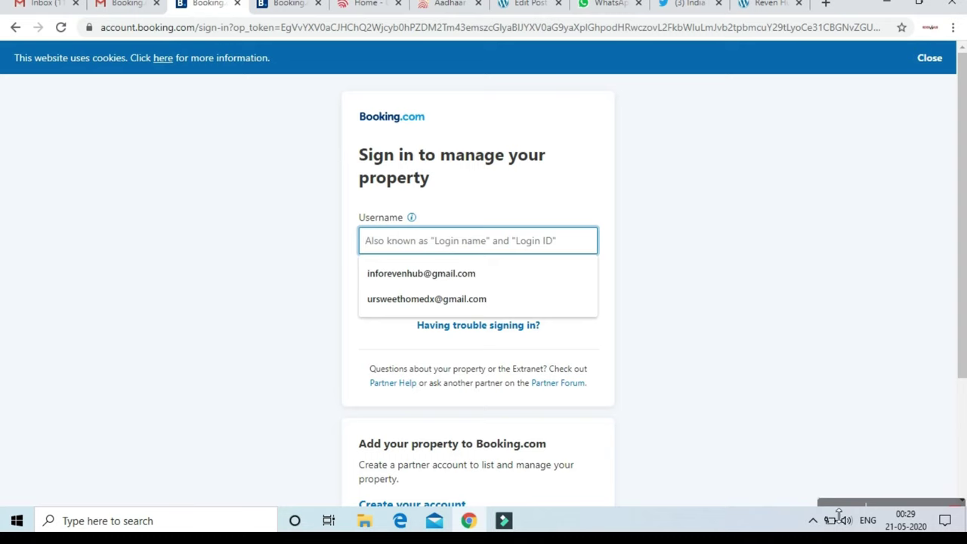
left_click_drag(964, 364, 959, 376)
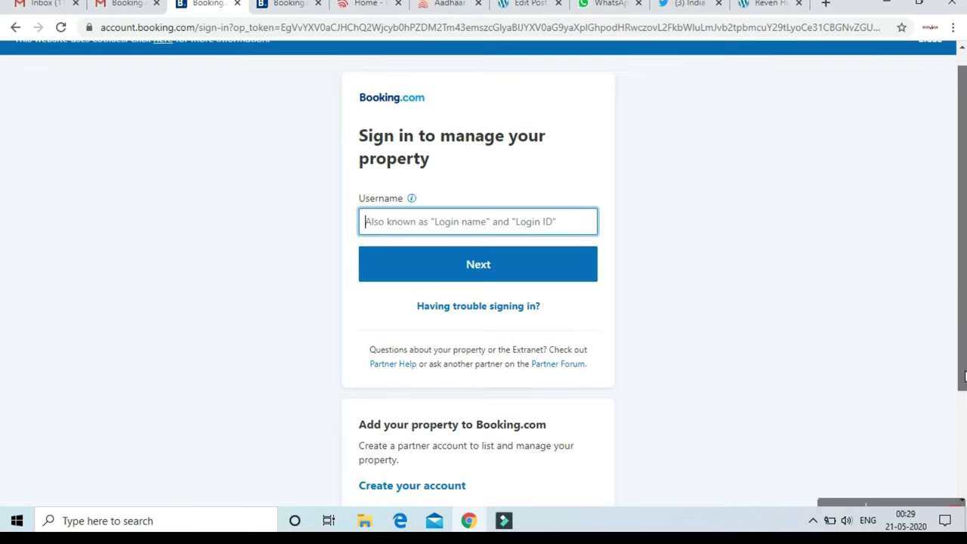
left_click(472, 229)
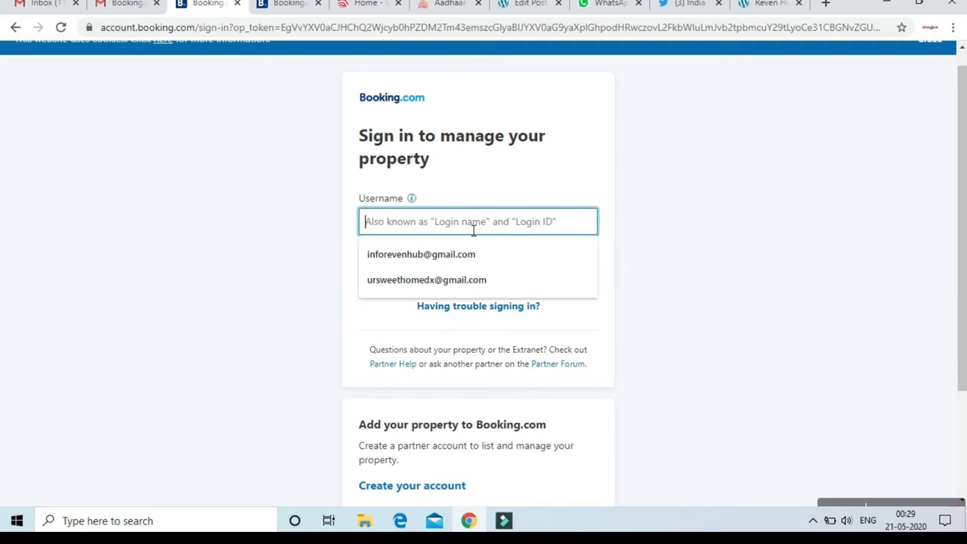
left_click(459, 253)
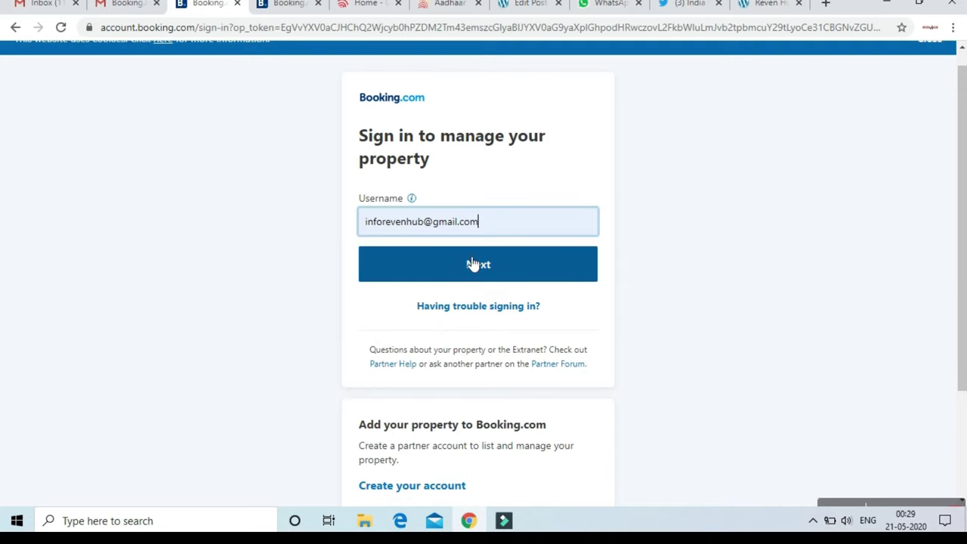
left_click(476, 264)
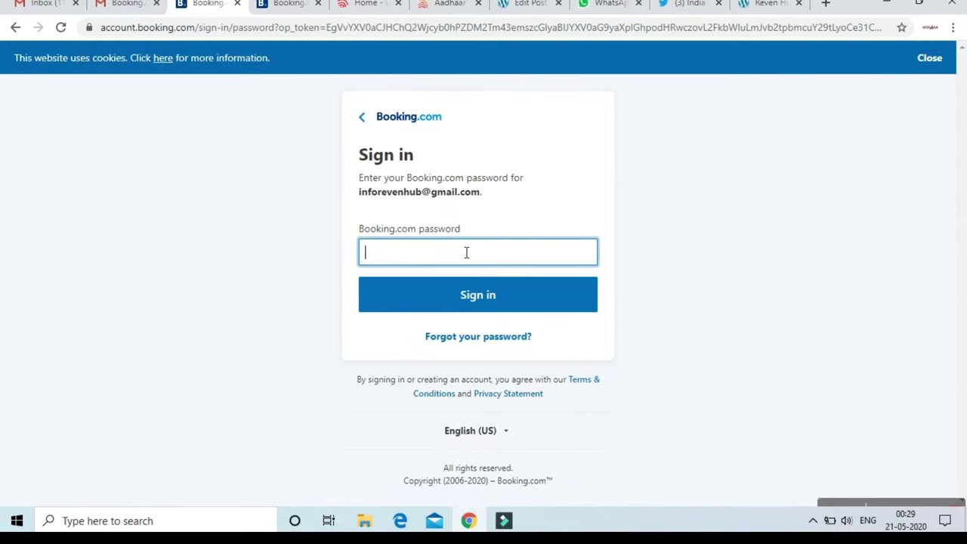
type("*")
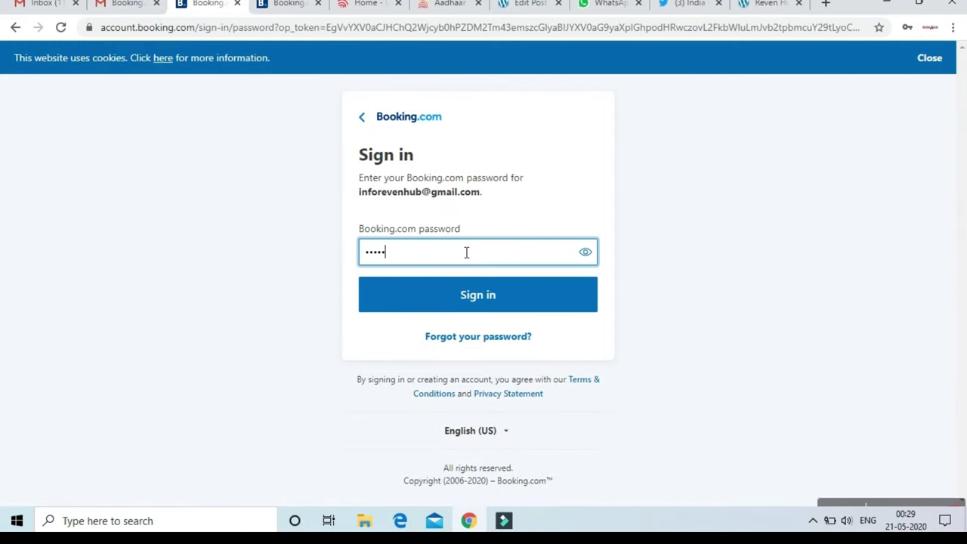
left_click(481, 295)
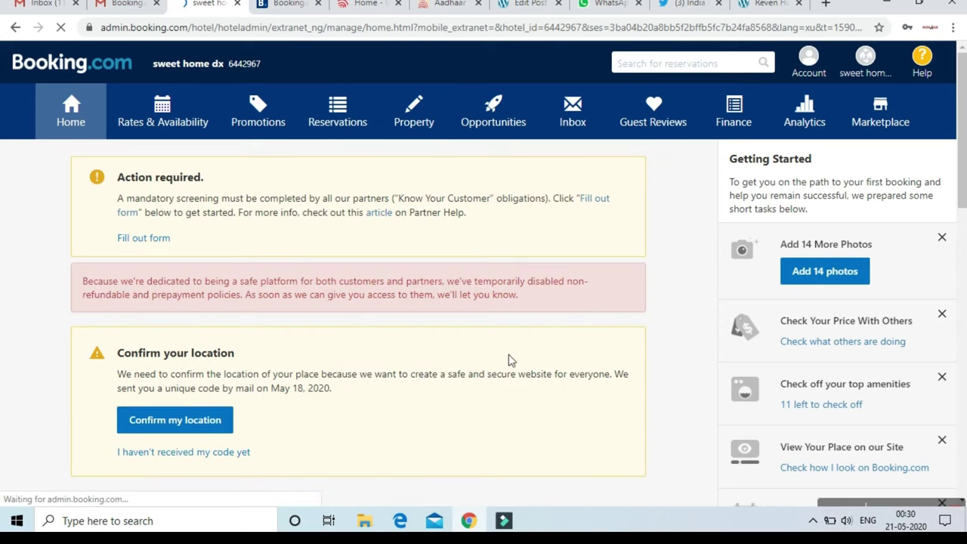
Open the public listing for 'sweet home dx' from the property menu at top right
scroll(963, 104, "down", 1)
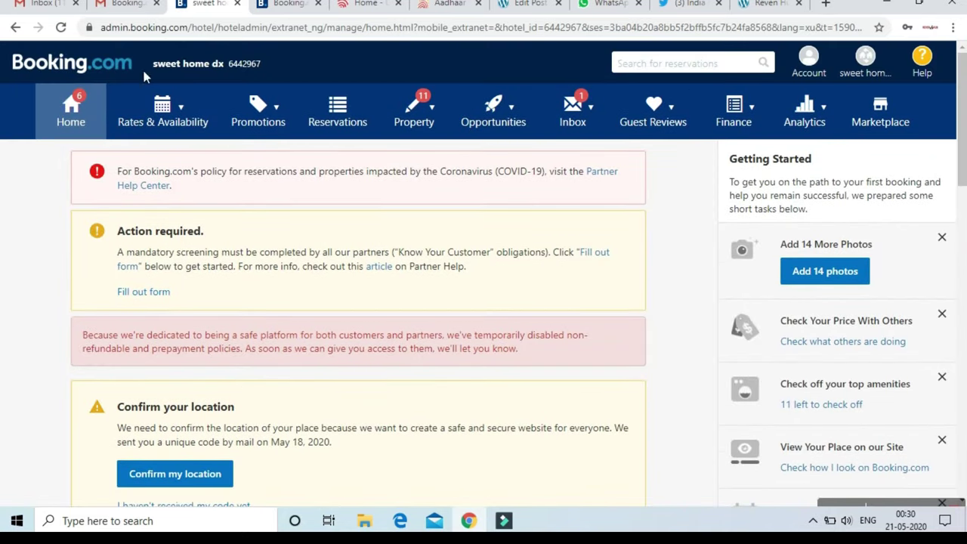
left_click(866, 69)
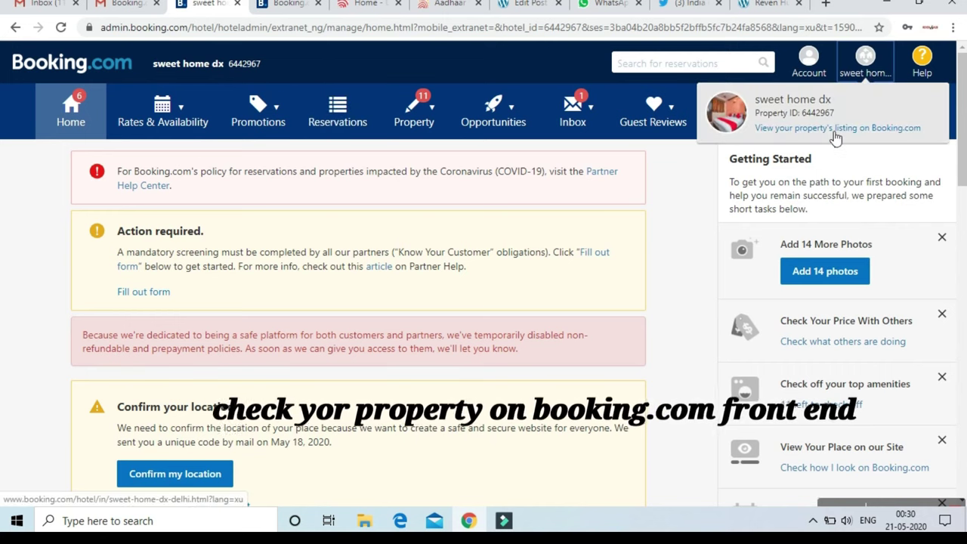
left_click(831, 130)
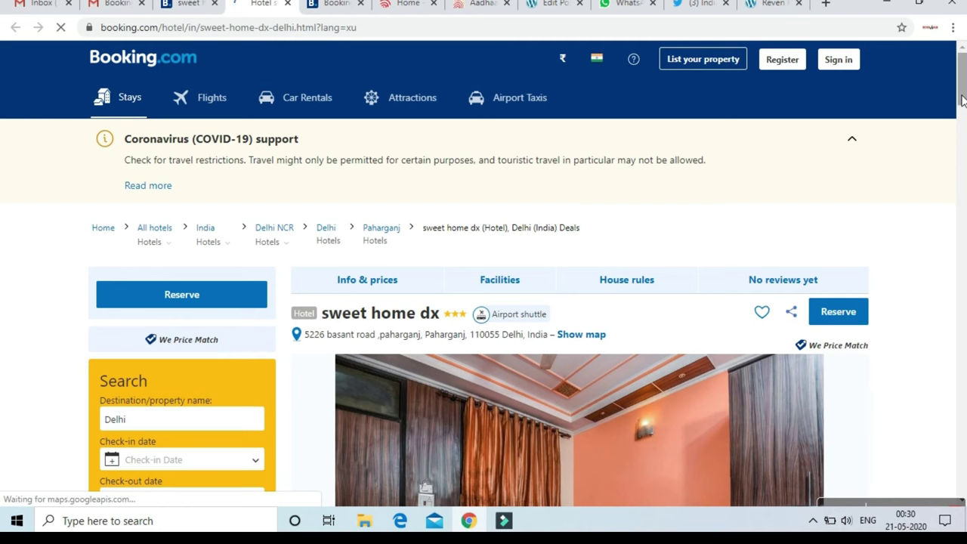
Scroll down through the listing's photos, description and room types
scroll(961, 110, "down", 1)
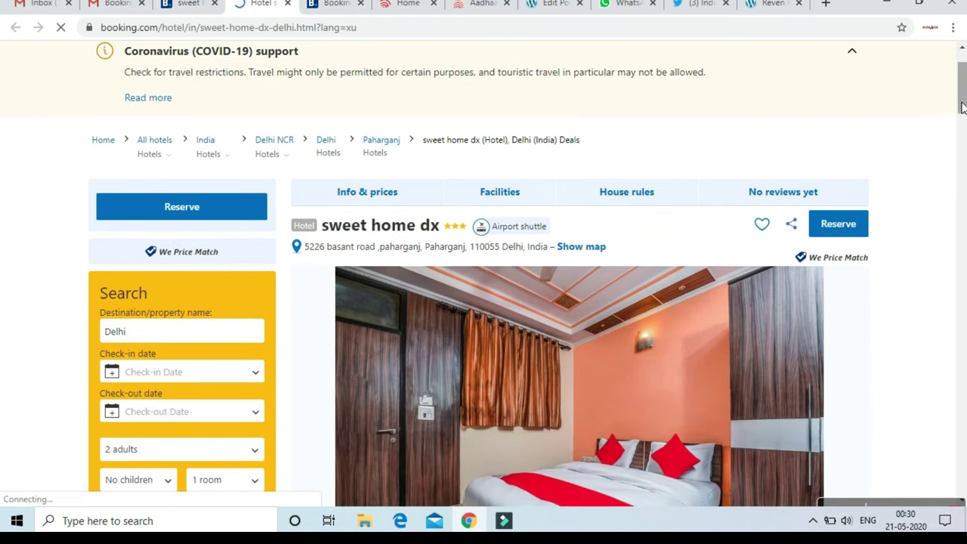
scroll(961, 117, "down", 1)
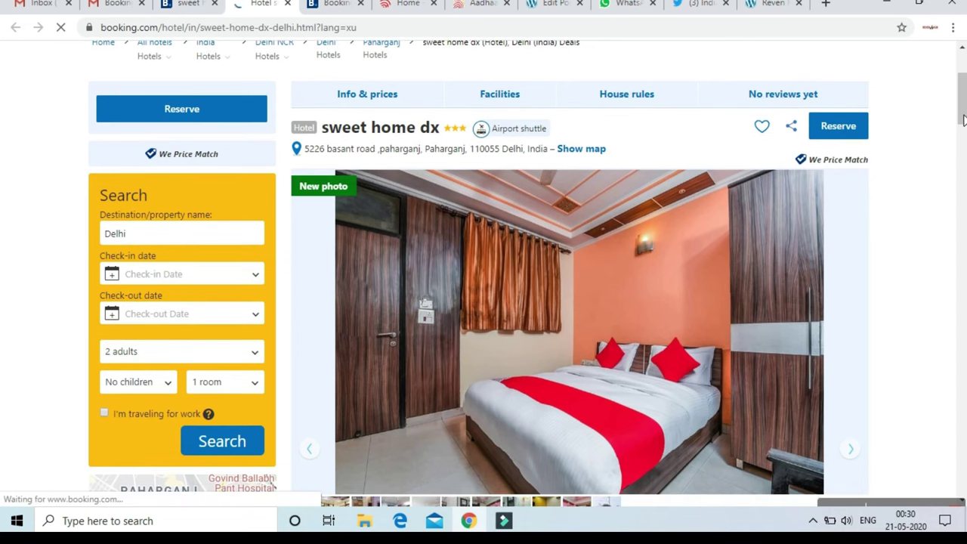
scroll(963, 136, "down", 3)
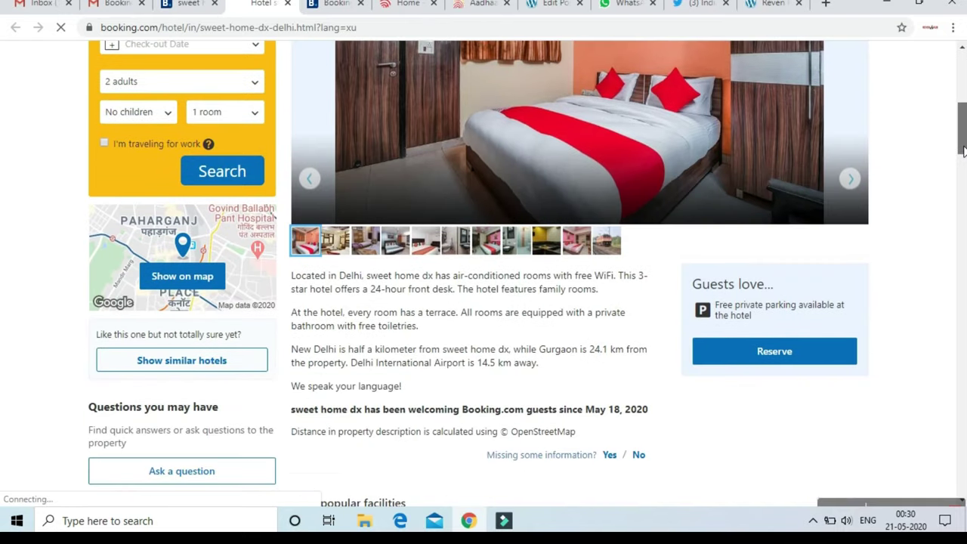
left_click_drag(963, 150, 962, 189)
scroll(520, 175, "down", 4)
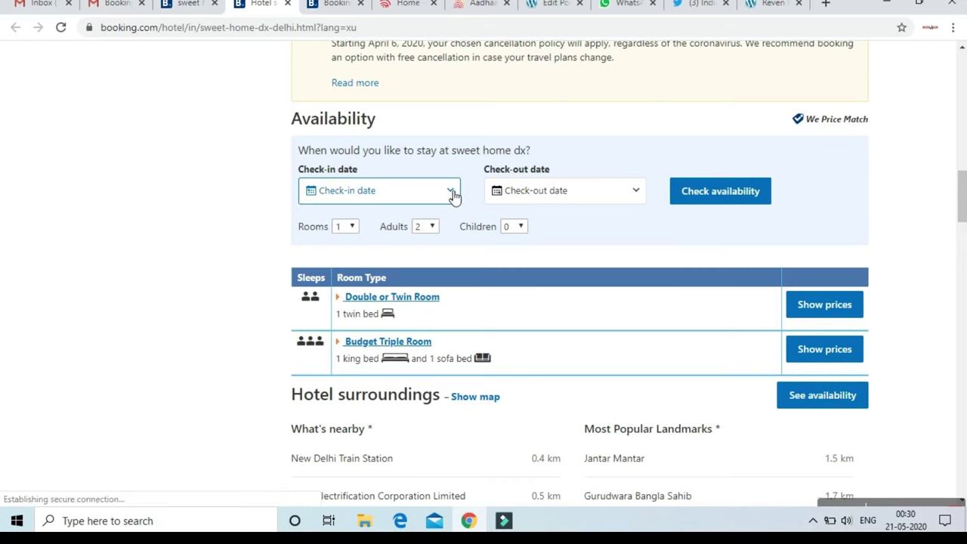
Open the check-in date calendar, close it without choosing a date, and end the recording
left_click(452, 194)
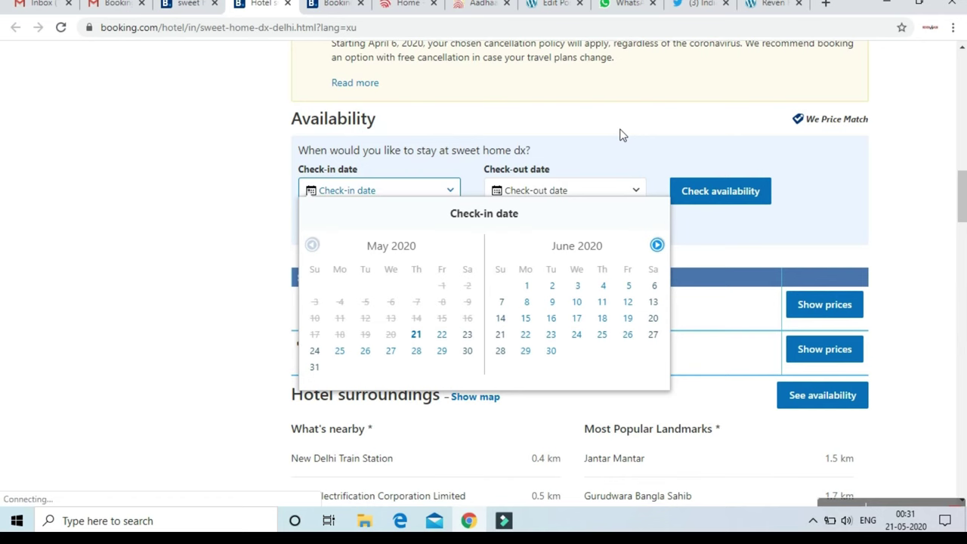
left_click(910, 215)
left_click_drag(961, 167, 964, 117)
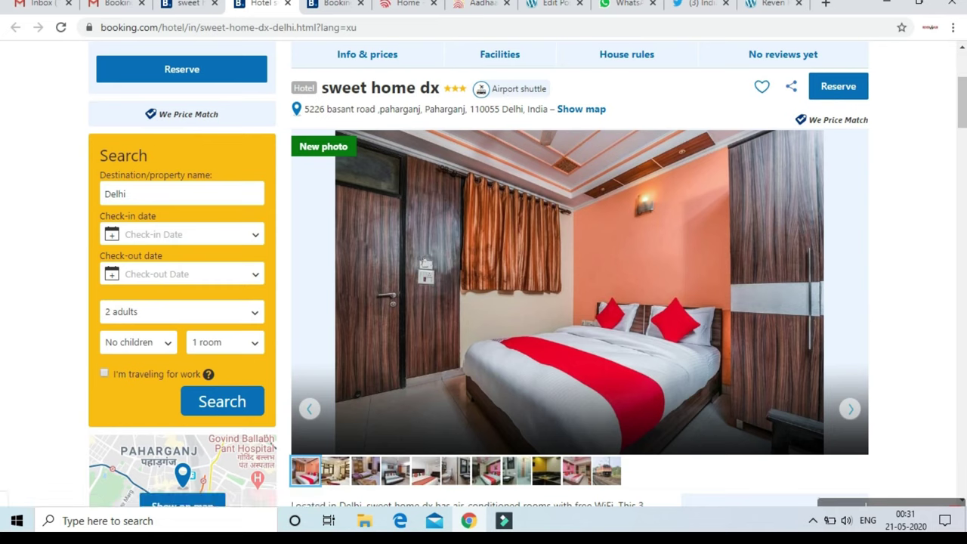
left_click(879, 514)
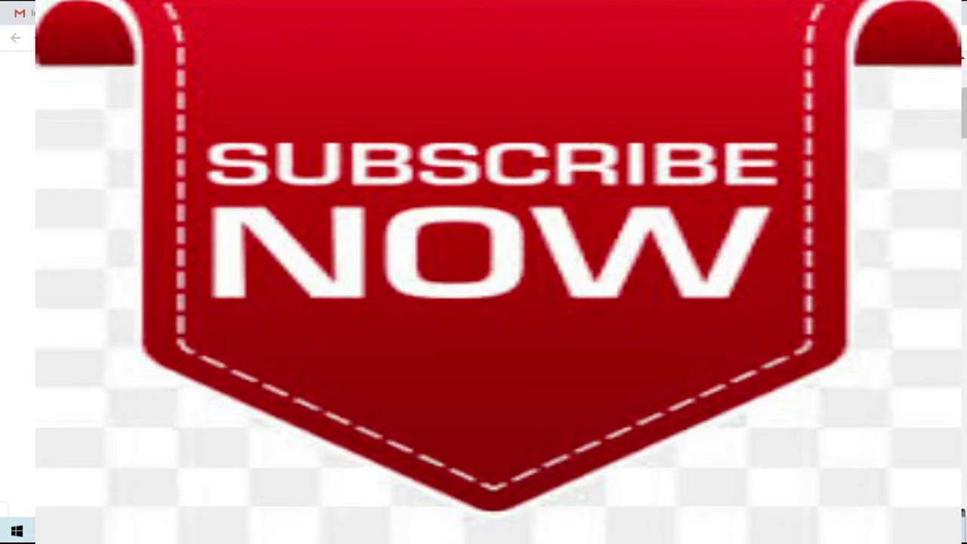